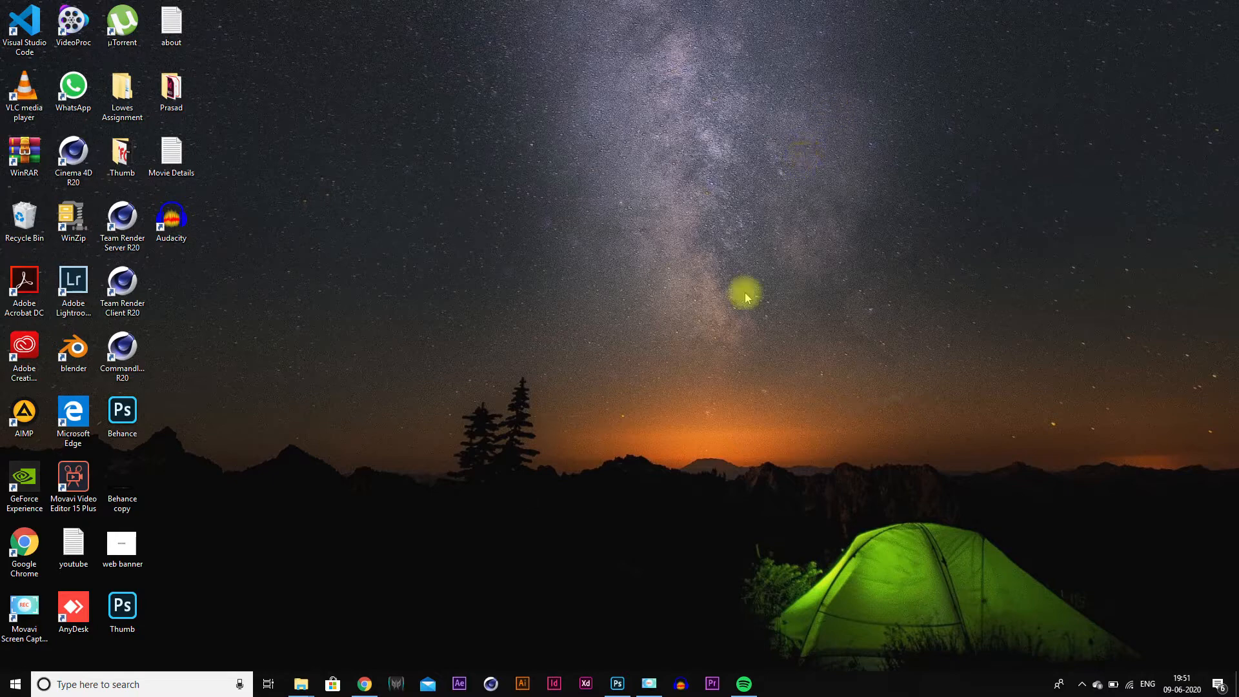
# Switch from the desktop to the running Adobe Photoshop 2020 home screen.
pyautogui.moveTo(621, 688)
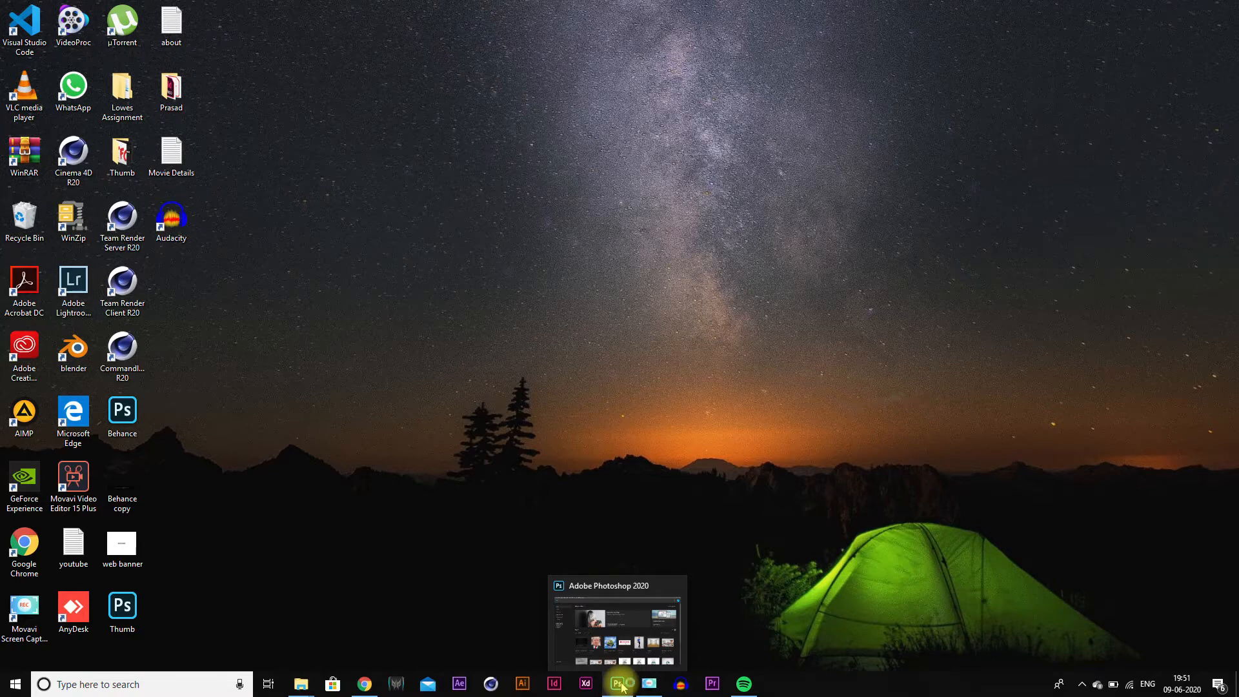
pyautogui.click(619, 685)
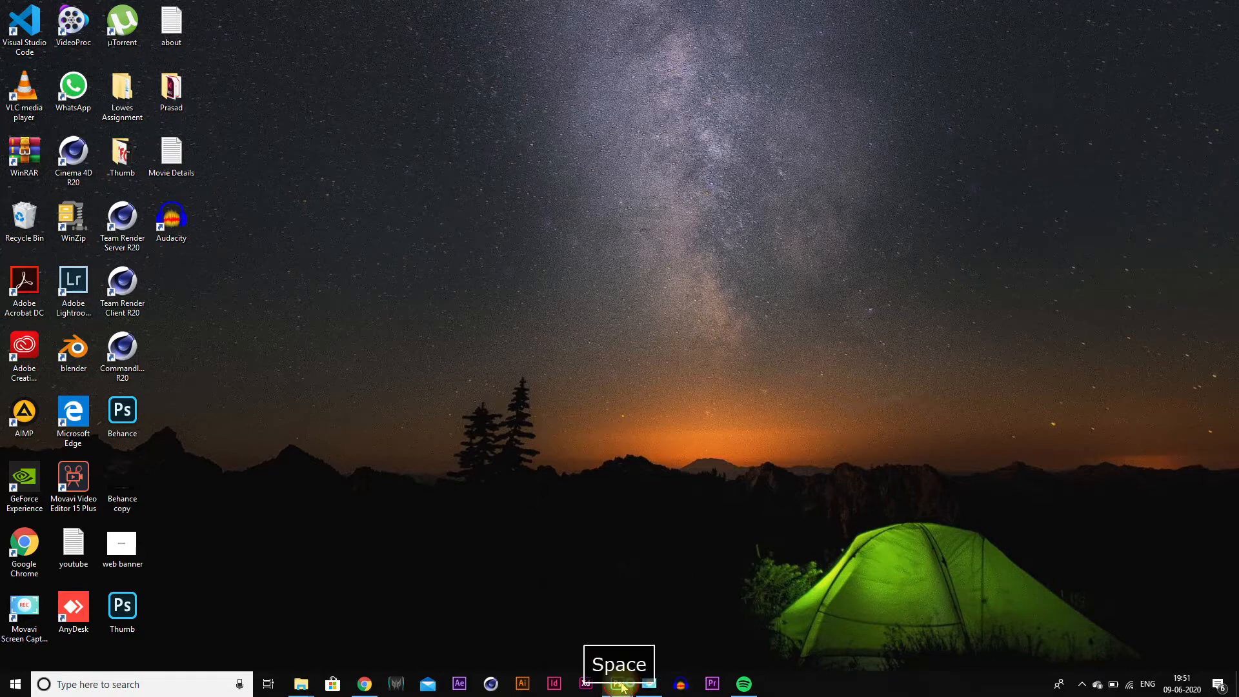
pyautogui.press('space')
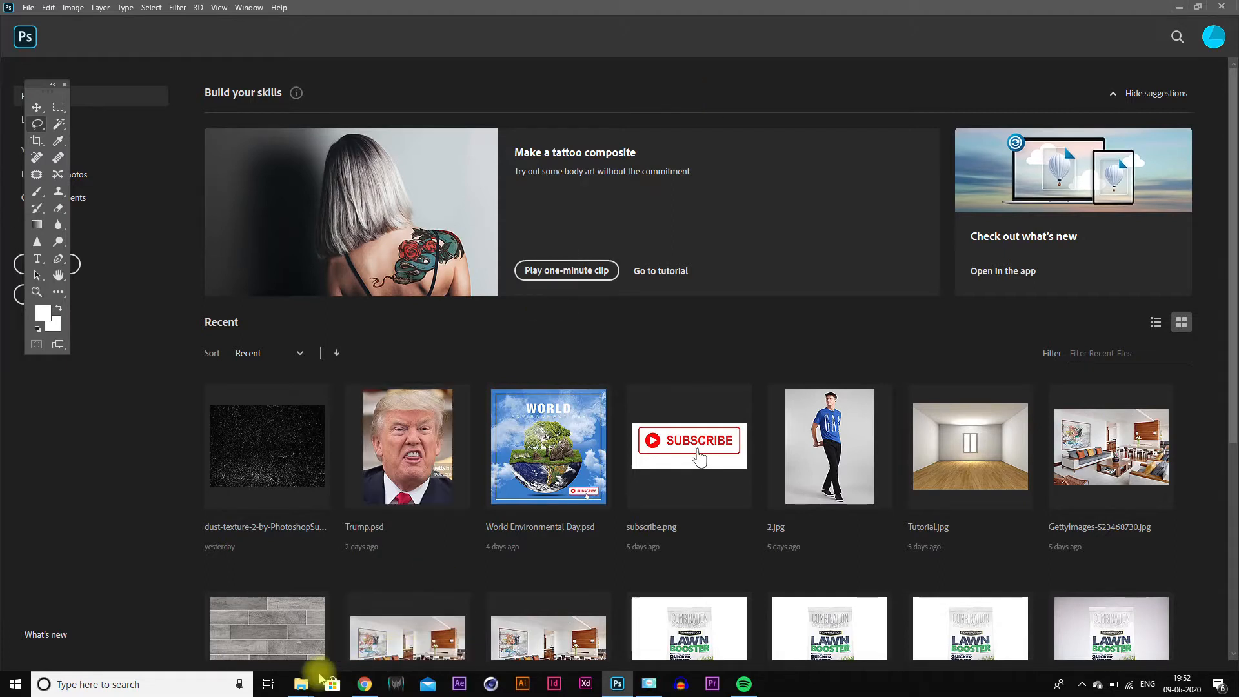
pyautogui.press('space')
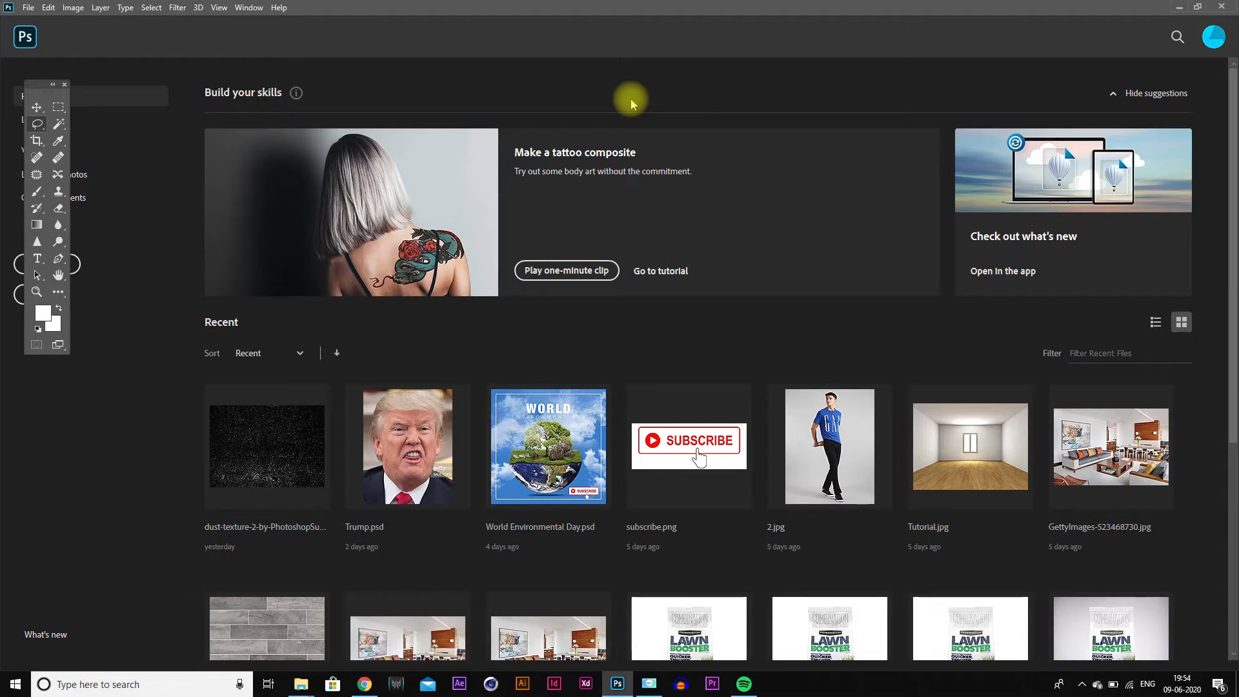
# Create a new document 850 pixels wide and 850 pixels high at a resolution of 150 pixels/inch.
pyautogui.hotkey('ctrl', 'n')
pyautogui.click(746, 192)
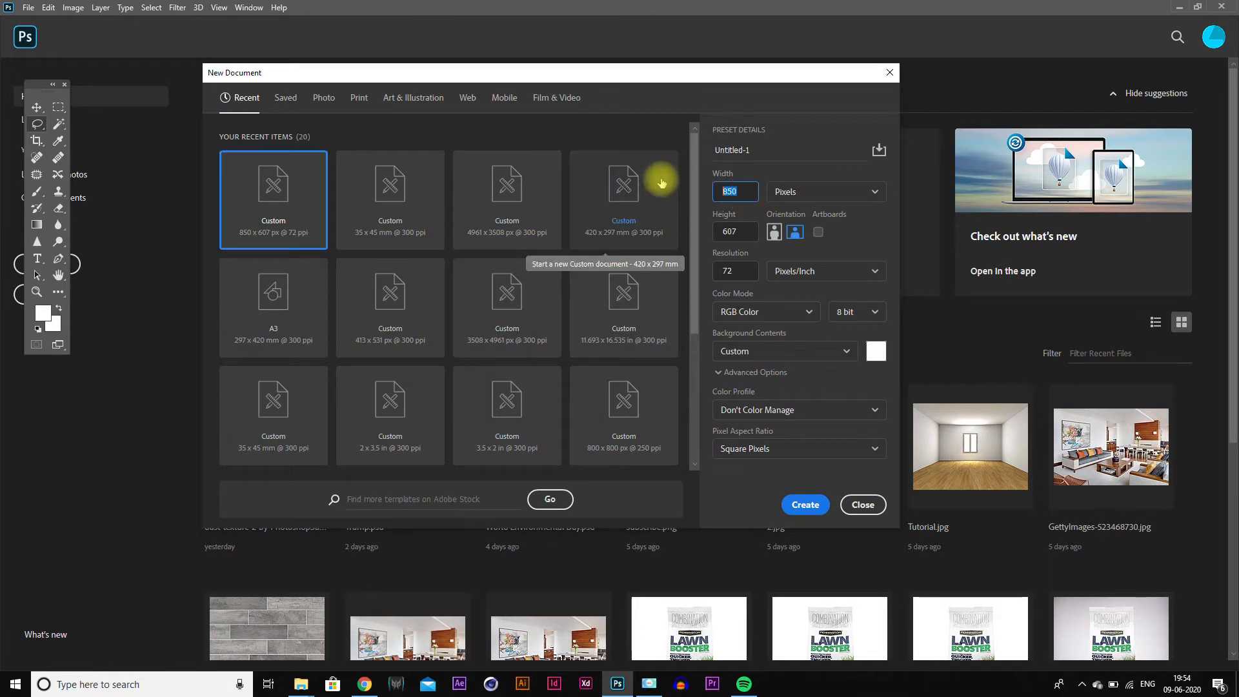
pyautogui.write('600')
pyautogui.press('Tab')
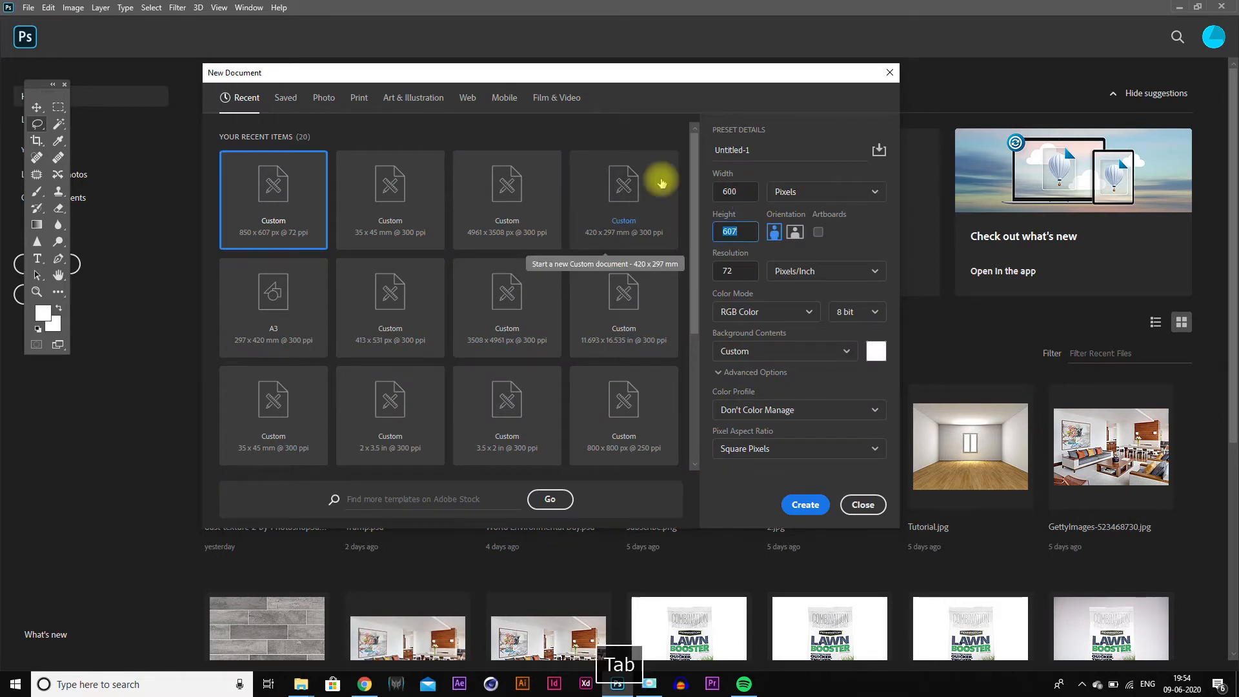
pyautogui.hotkey('shift', 'Tab')
pyautogui.hotkey('shift', 'Tab')
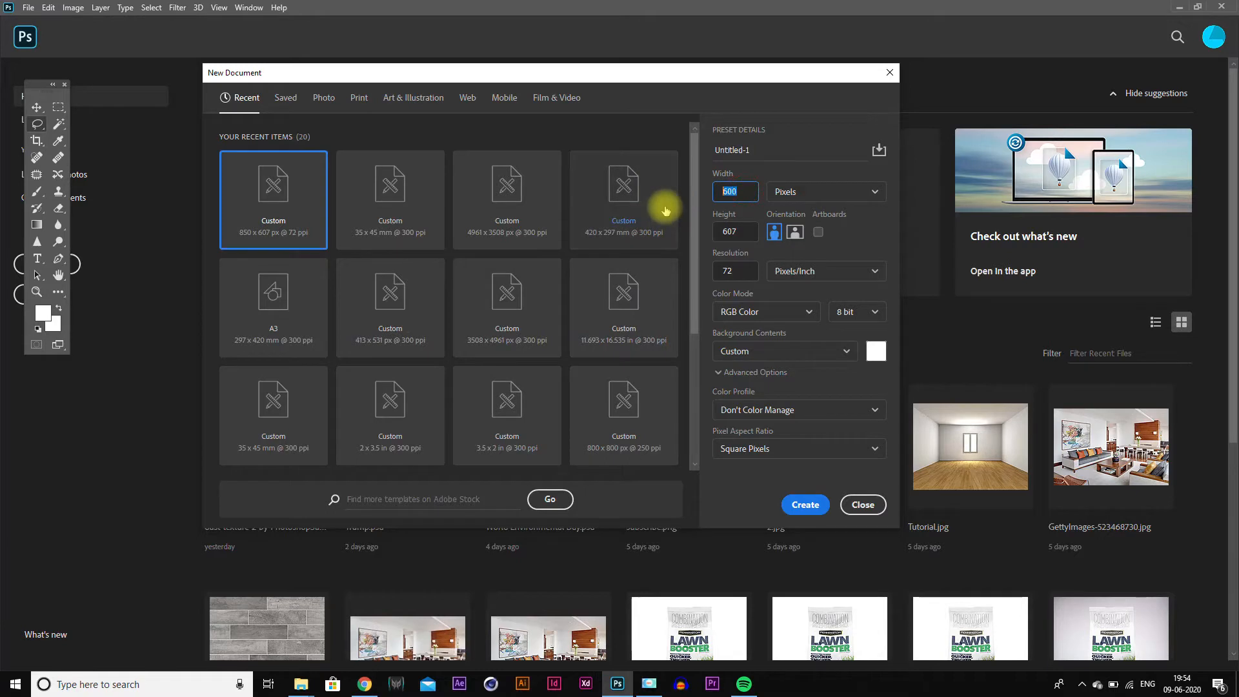
pyautogui.write('8')
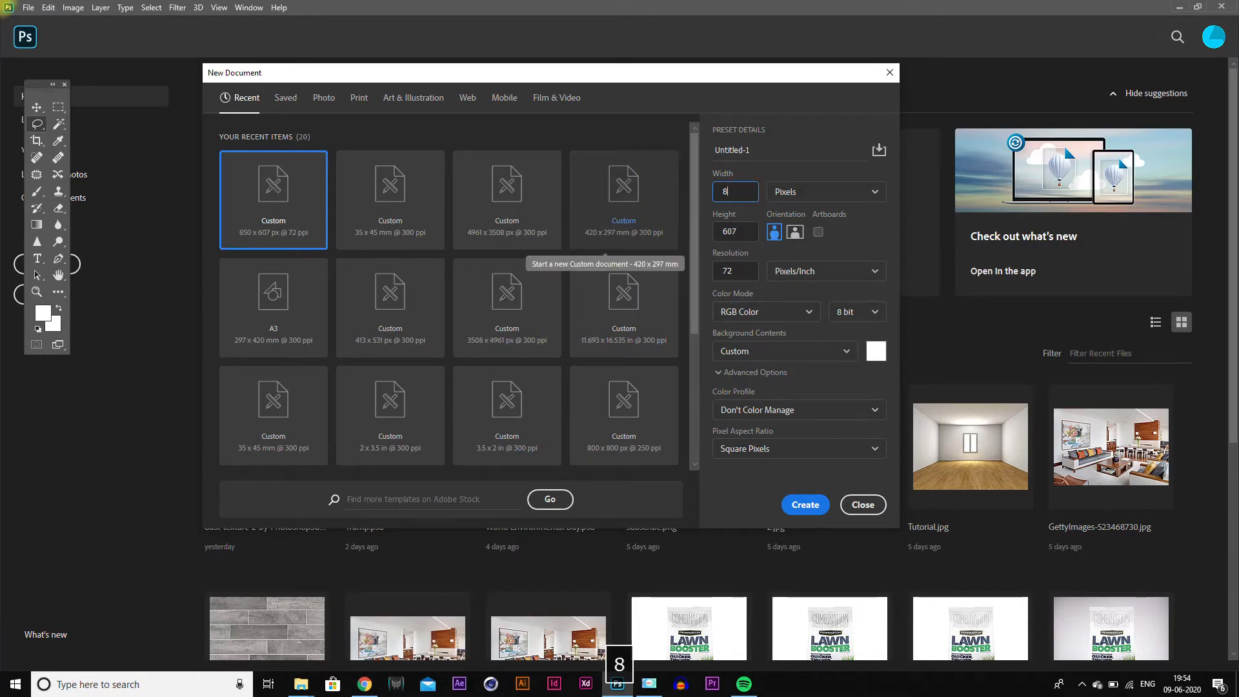
pyautogui.write('50')
pyautogui.press('Tab')
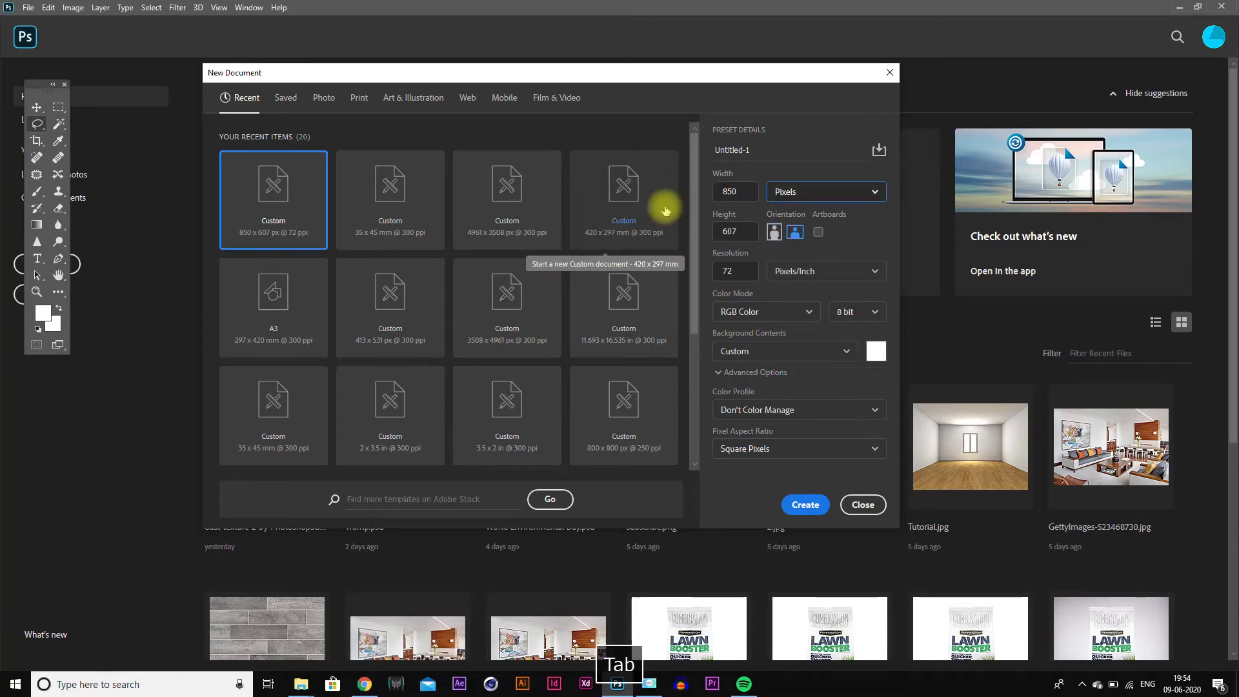
pyautogui.write('850')
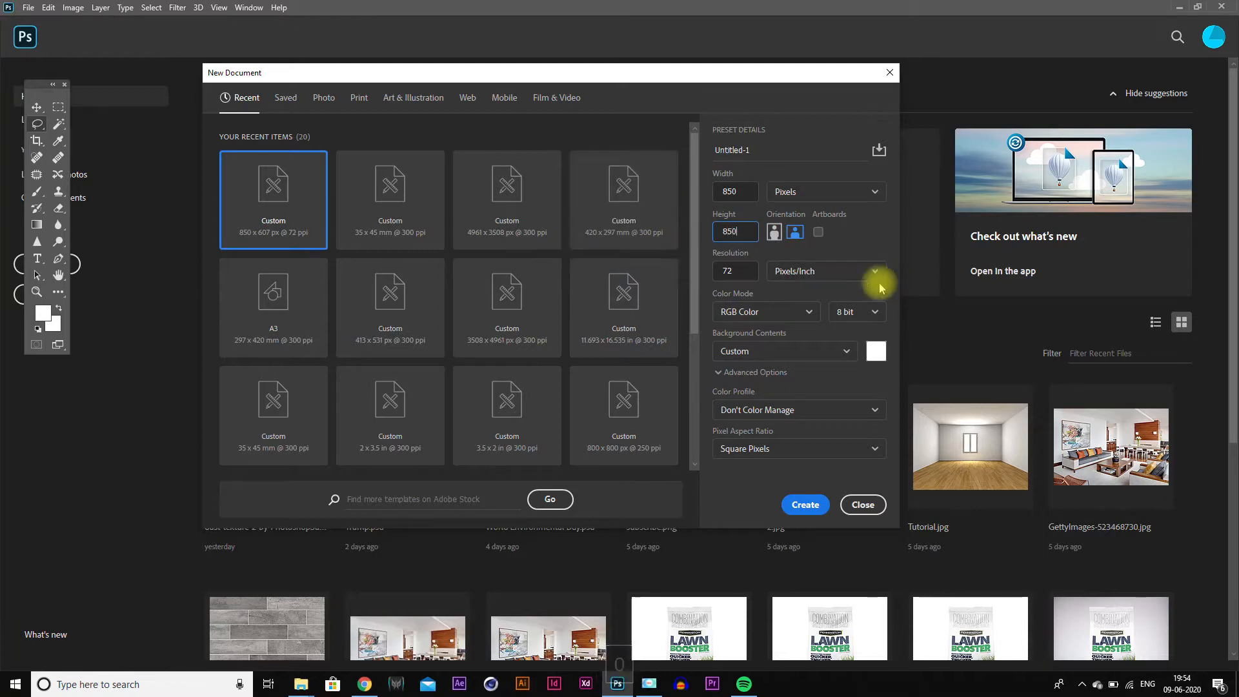
pyautogui.doubleClick(732, 271)
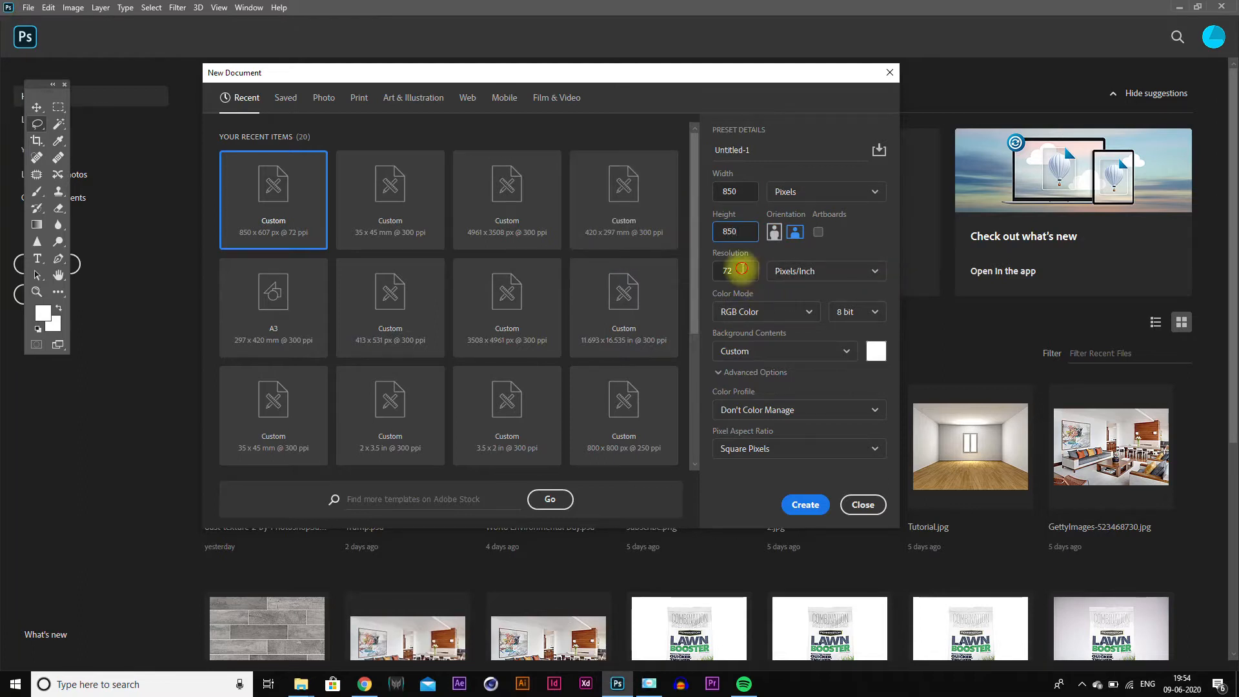
pyautogui.write('150')
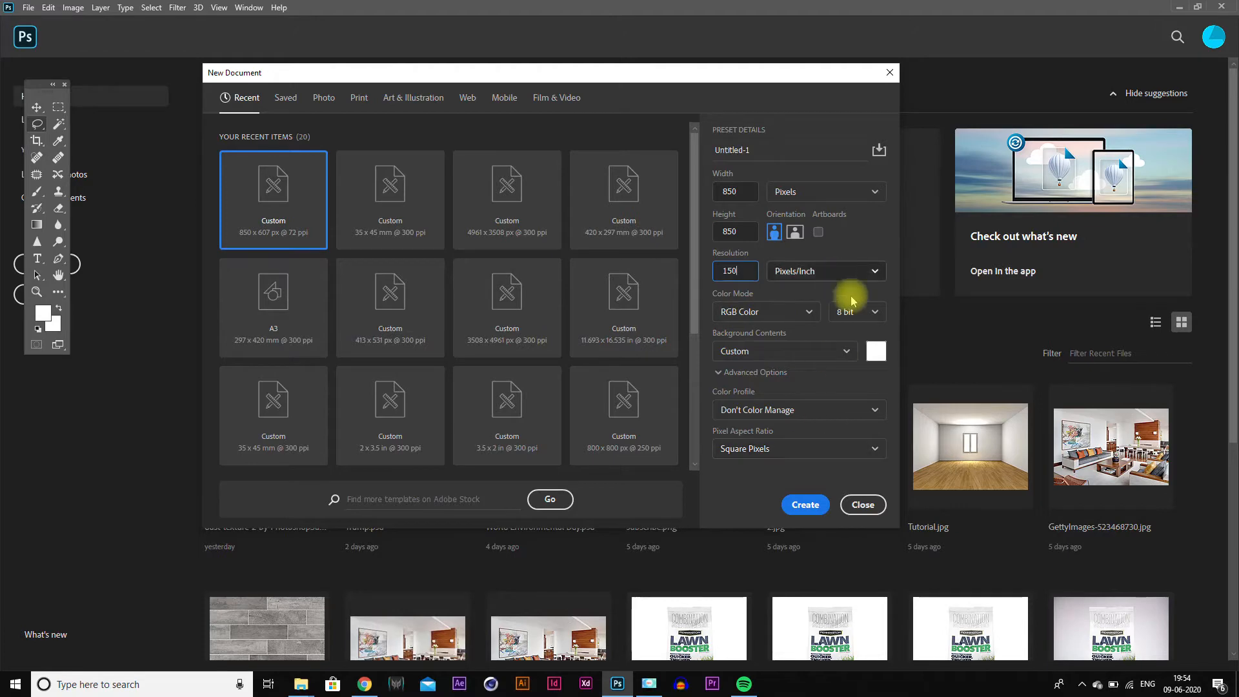
pyautogui.click(806, 505)
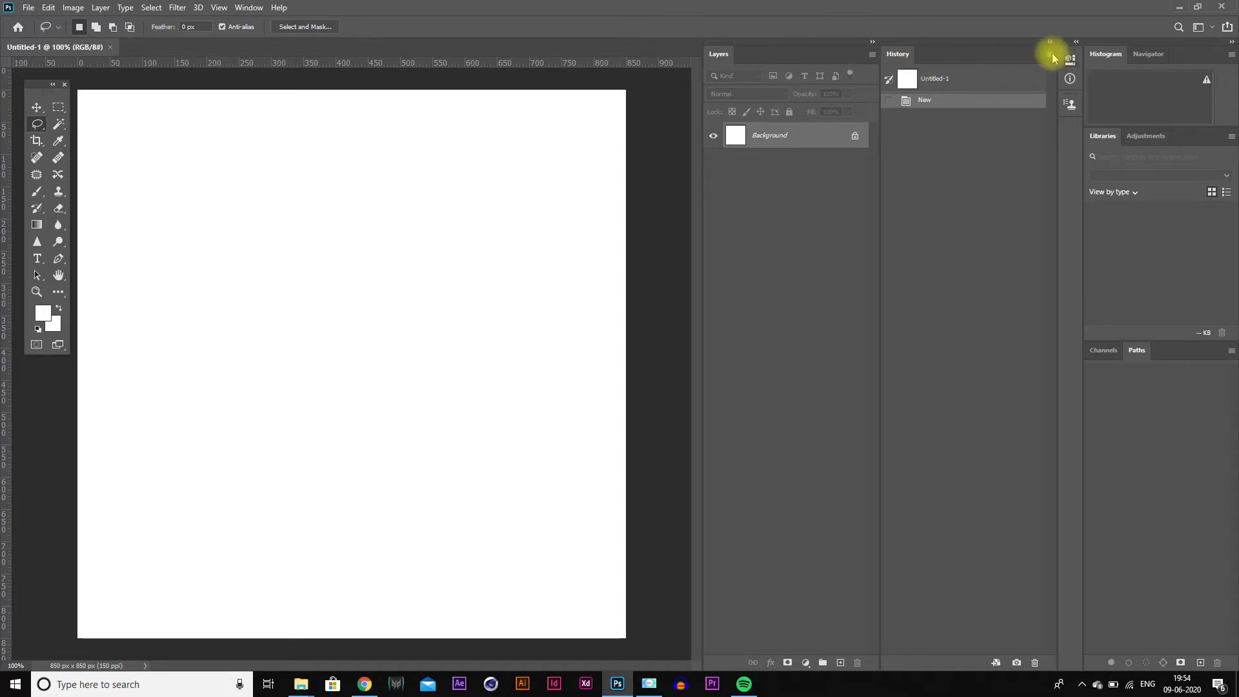
# Detach the History panel from the docked panels and close it.
pyautogui.moveTo(896, 52); pyautogui.dragTo(782, 166)
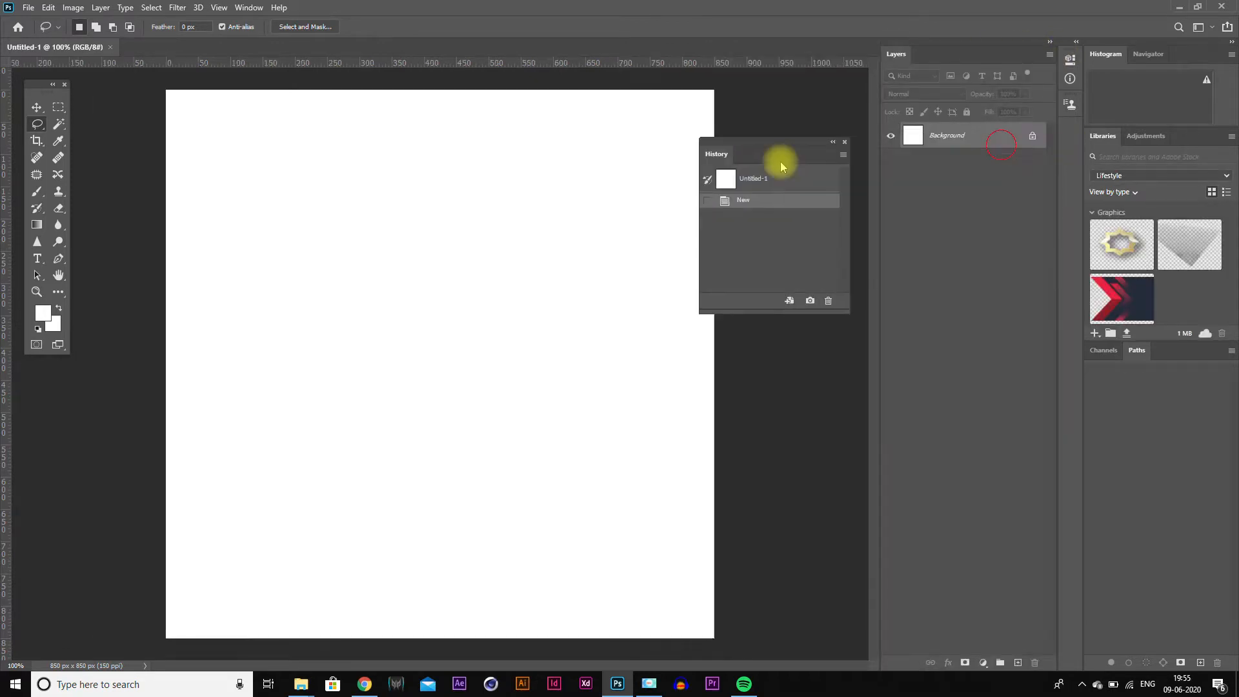
pyautogui.click(844, 142)
pyautogui.press('space')
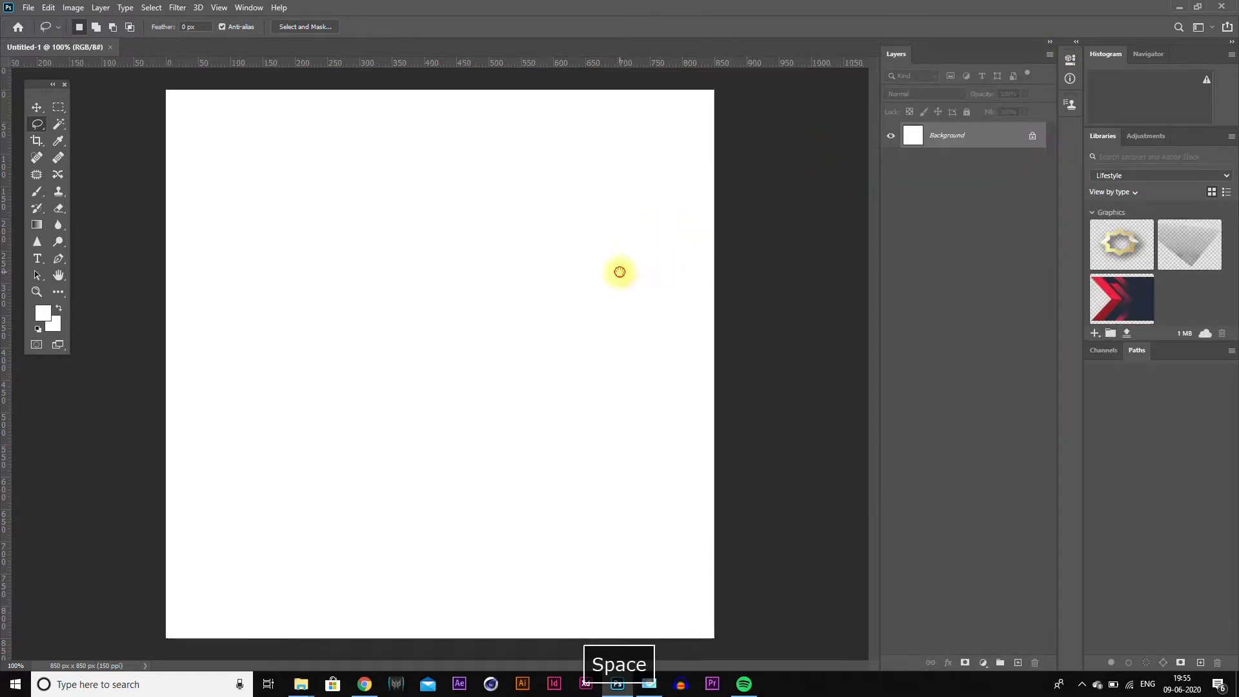
# Place two horizontal and two vertical guides by eye as margins just inside the four canvas edges.
pyautogui.press('m')
pyautogui.moveTo(187, 63)
pyautogui.mouseDown()
pyautogui.moveTo(202, 146)
pyautogui.moveTo(205, 126)
pyautogui.mouseUp()
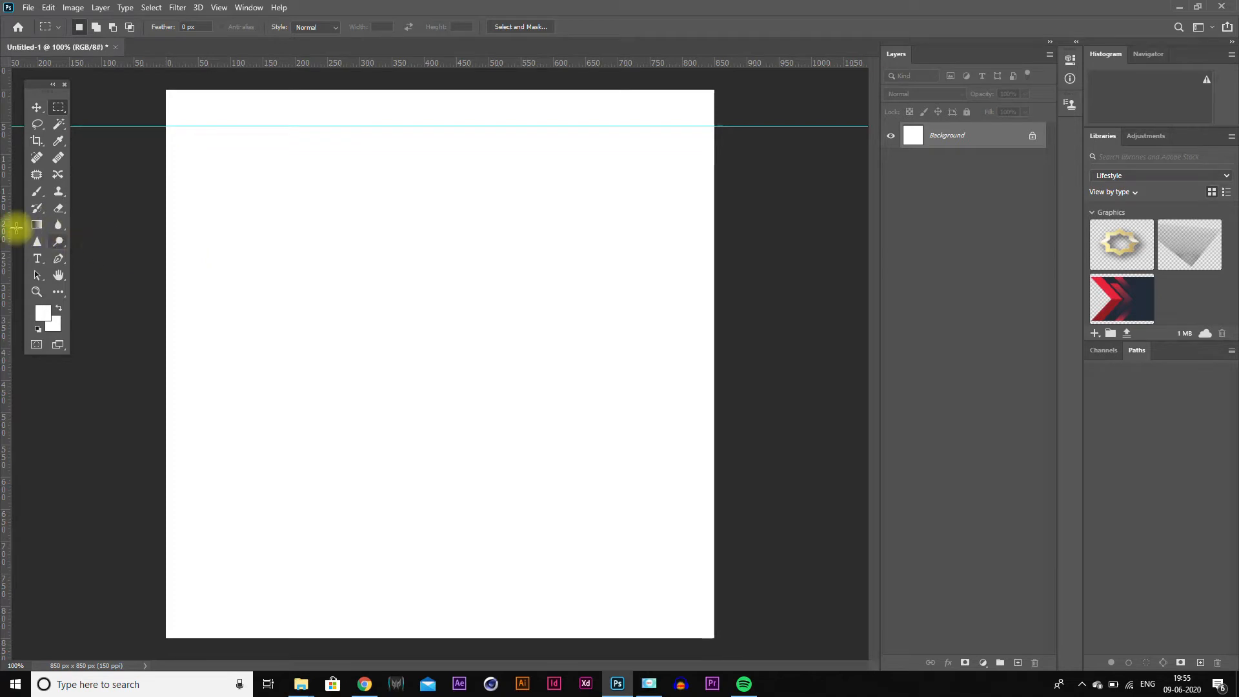
pyautogui.press('v')
pyautogui.moveTo(9, 221); pyautogui.dragTo(209, 232)
pyautogui.moveTo(9, 216); pyautogui.dragTo(683, 274)
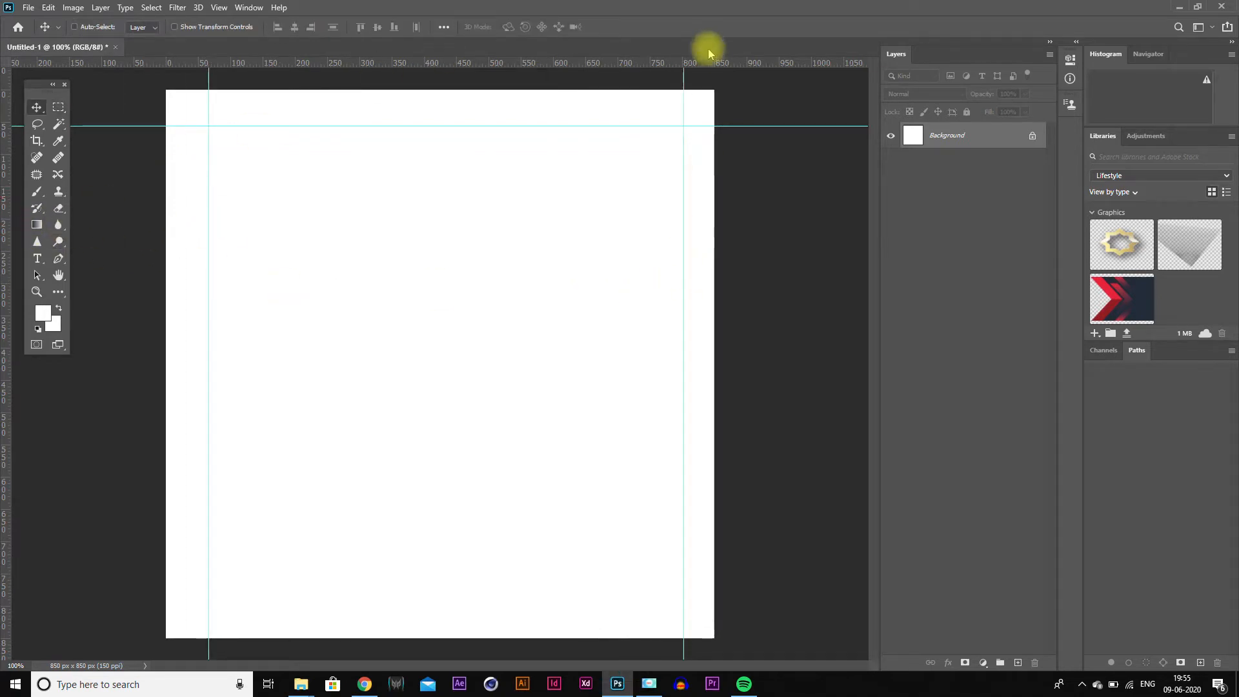
pyautogui.moveTo(710, 62); pyautogui.dragTo(760, 618)
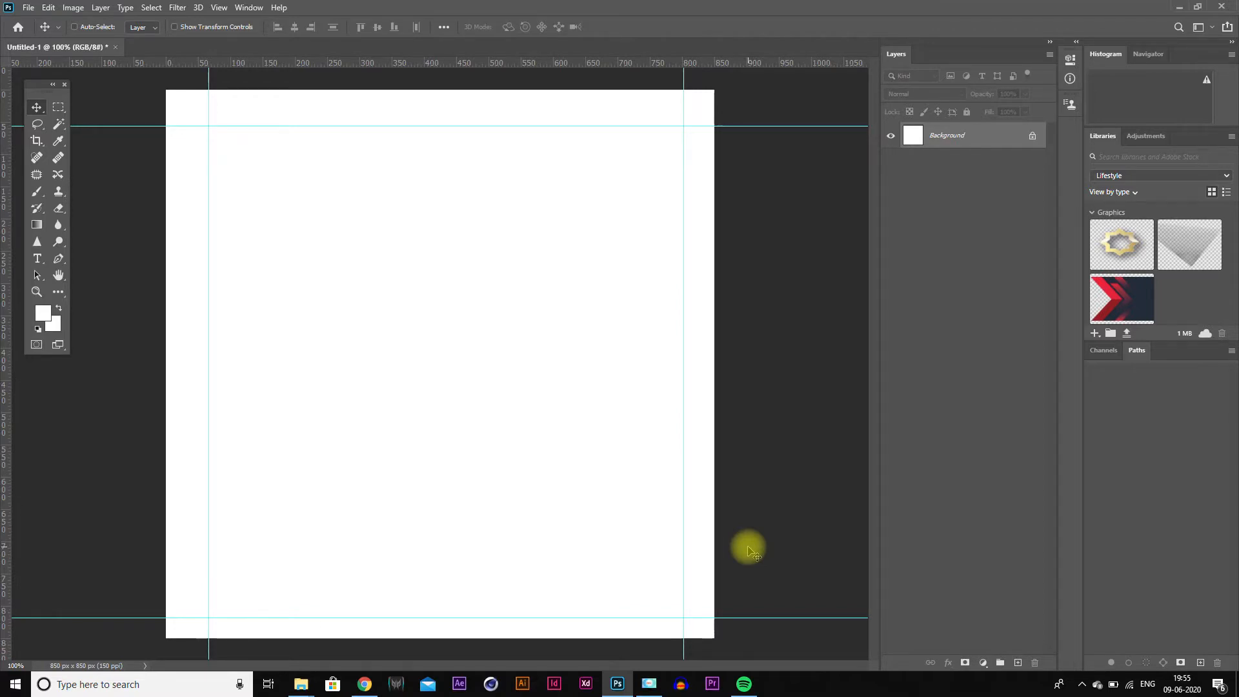
# Undo the placement of all four margin guides.
pyautogui.hotkey('ctrl', 'z')
pyautogui.hotkey('ctrl', 'z')
pyautogui.hotkey('ctrl', 'z')
pyautogui.hotkey('ctrl', 'z')
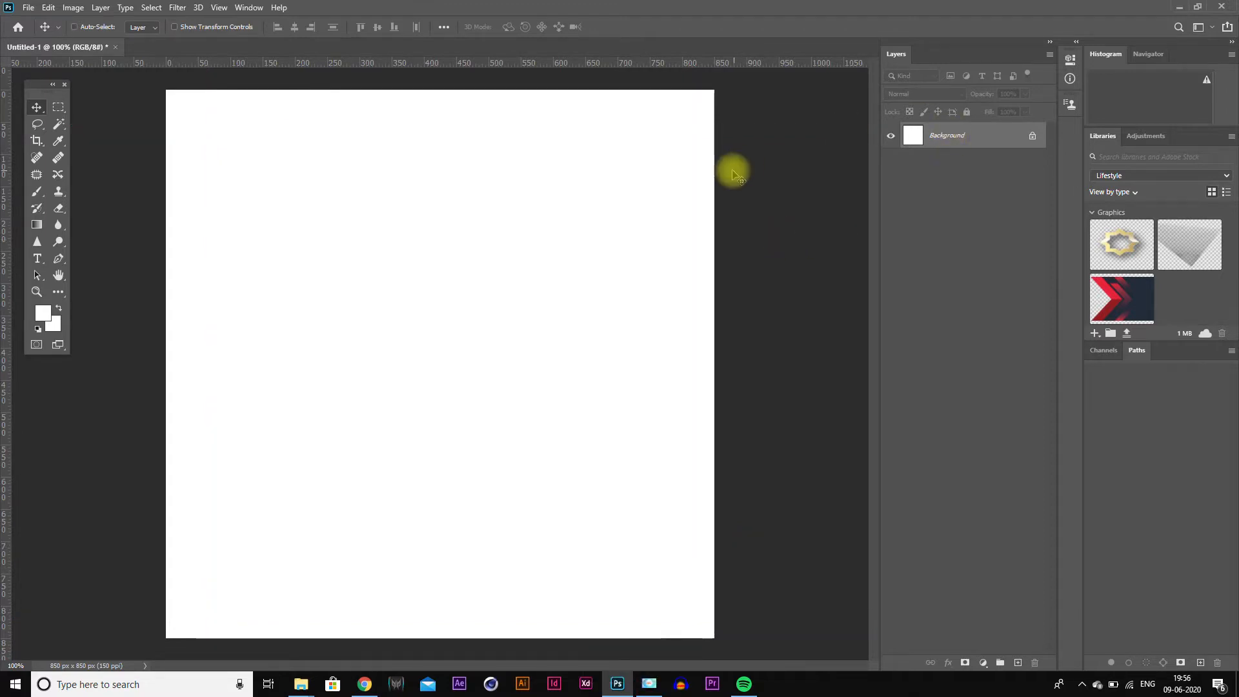
pyautogui.click(248, 7)
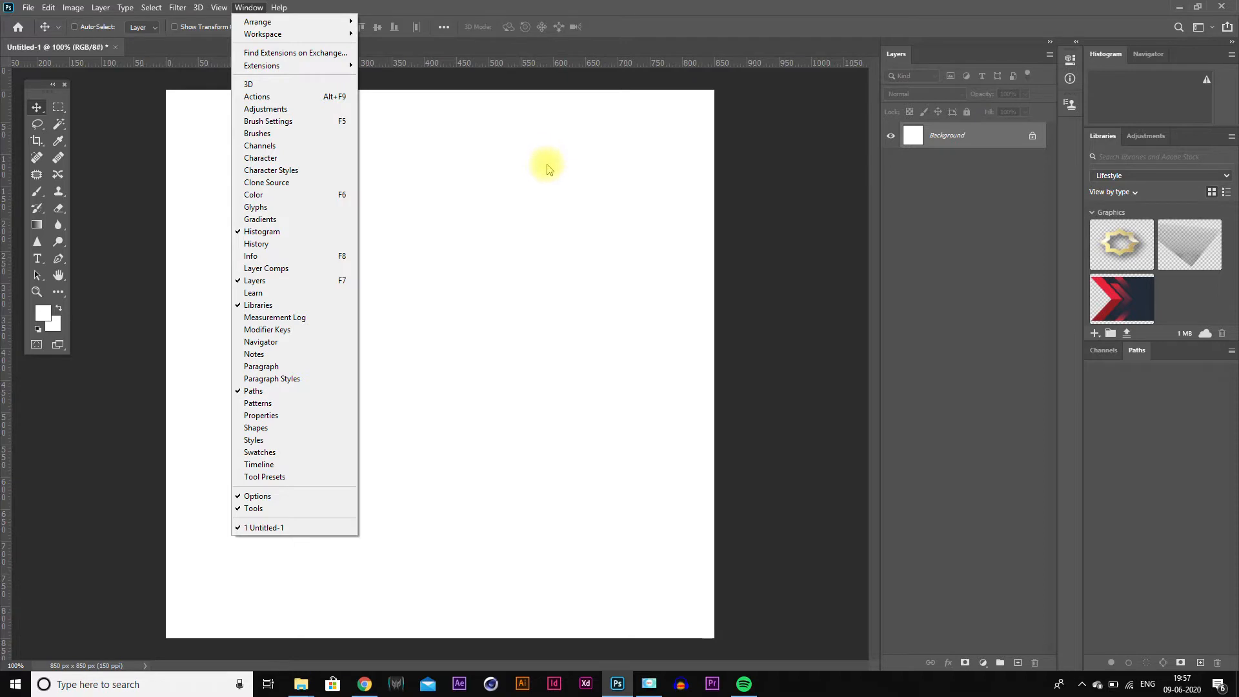
pyautogui.click(544, 167)
# Select a square of about 50 pixels in the canvas's top-left corner and fill it with a red ff0000 Solid Color layer.
pyautogui.press('m')
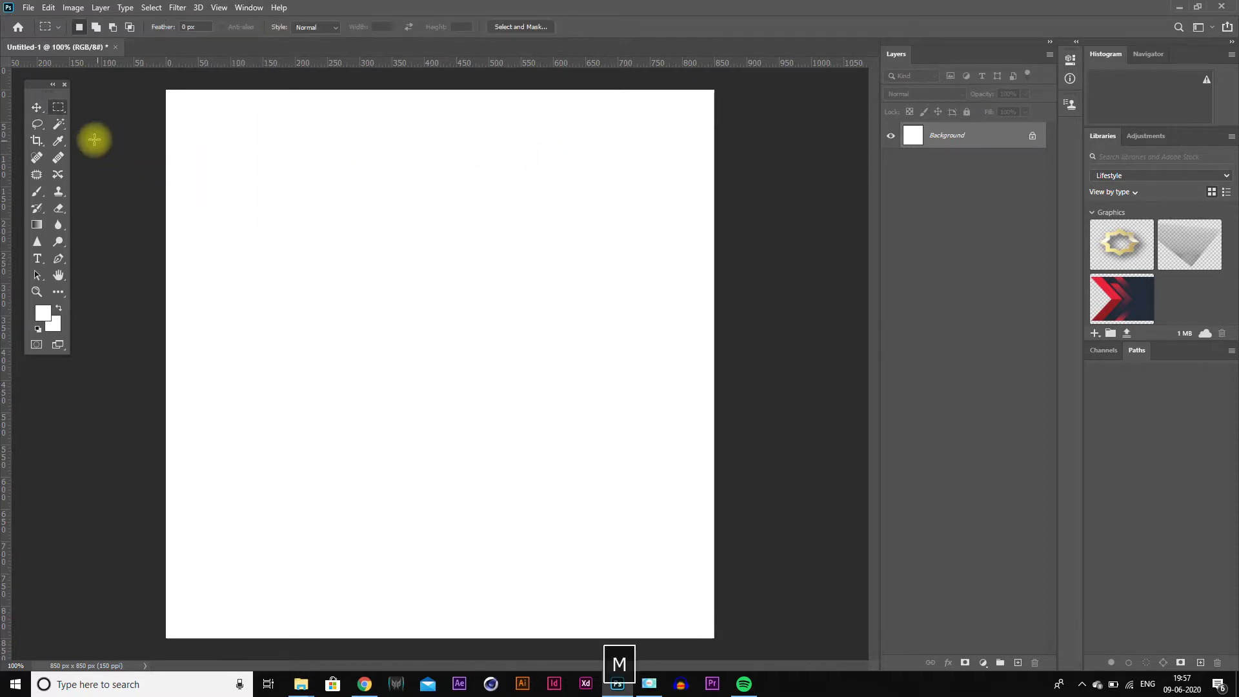
pyautogui.moveTo(167, 91); pyautogui.dragTo(208, 120)
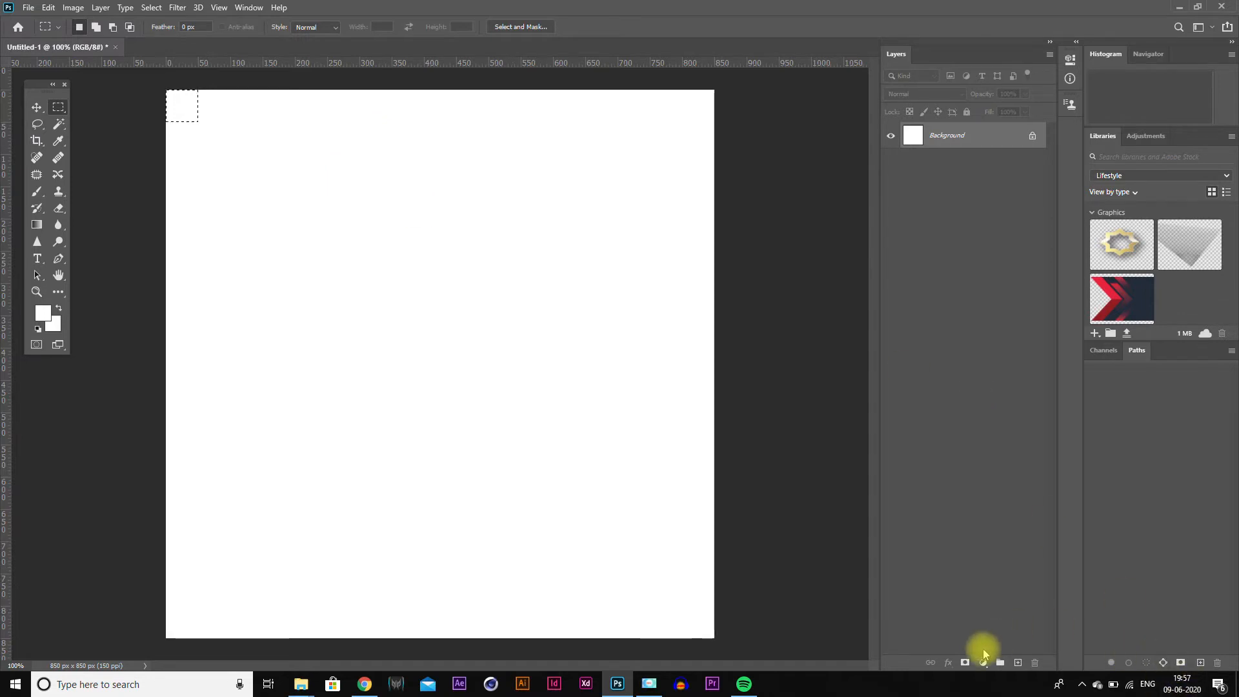
pyautogui.click(982, 662)
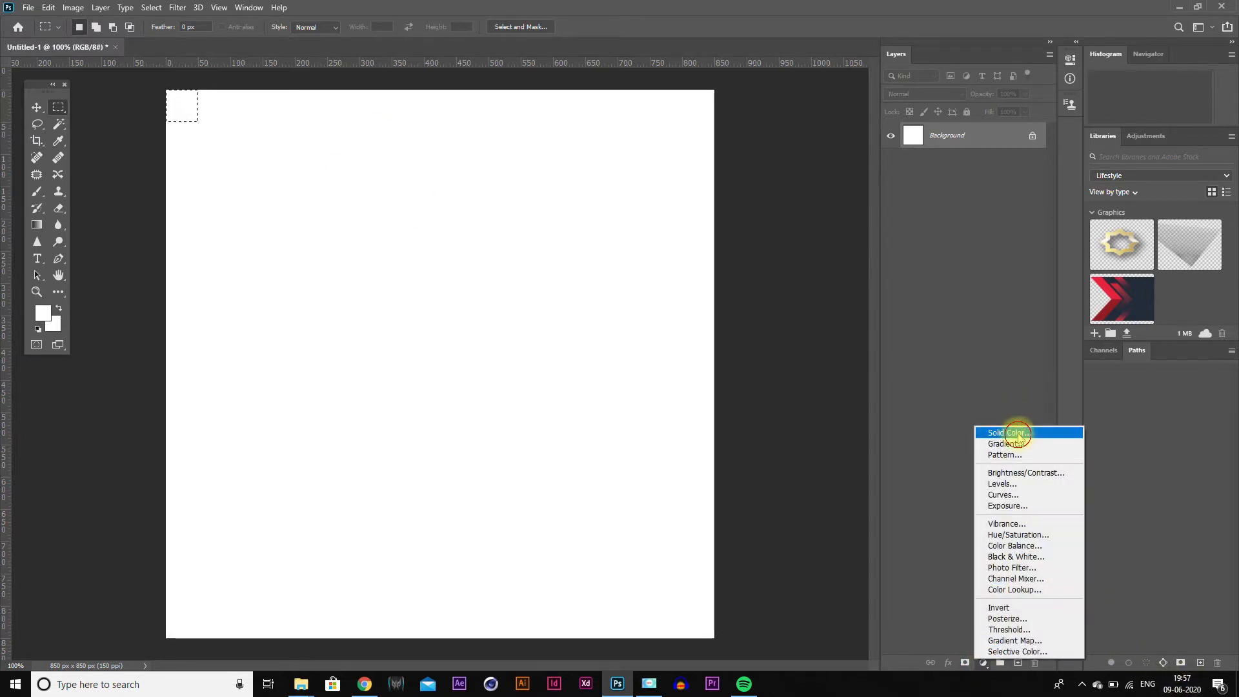
pyautogui.click(1017, 428)
pyautogui.moveTo(769, 110); pyautogui.dragTo(882, 91)
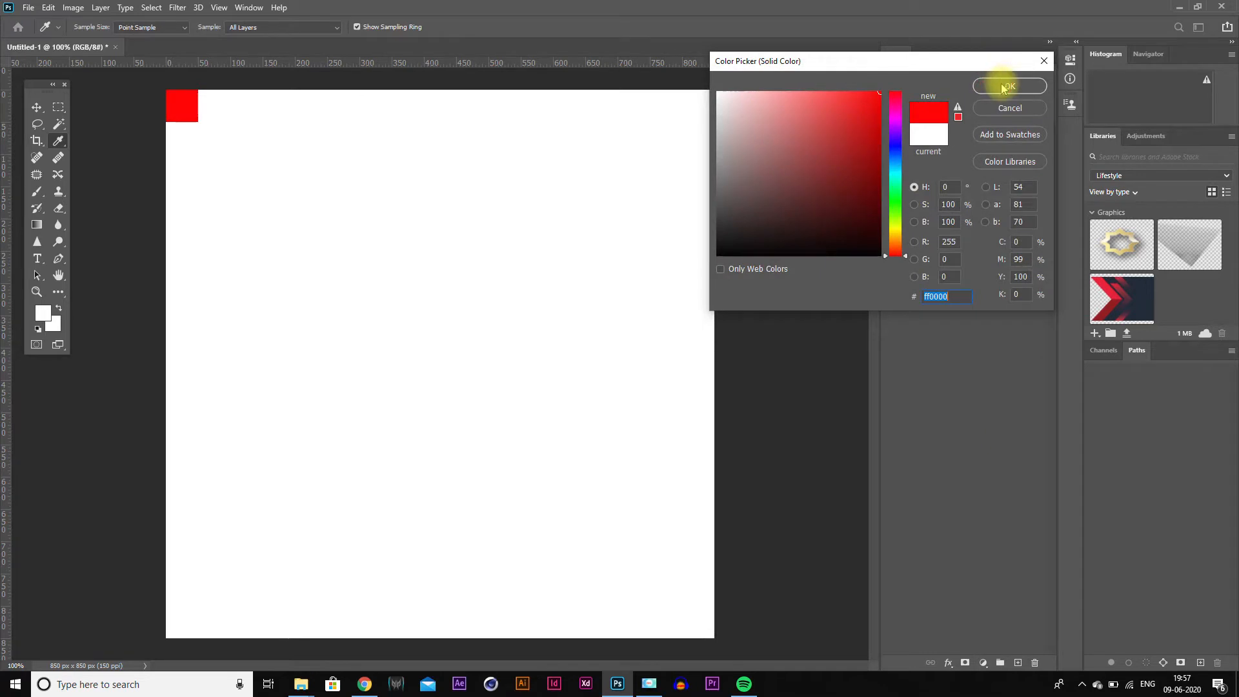
pyautogui.click(990, 80)
# Place a horizontal guide along the red square's bottom edge and a vertical guide along its right edge.
pyautogui.press('v')
pyautogui.moveTo(263, 63); pyautogui.dragTo(269, 122)
pyautogui.moveTo(9, 172); pyautogui.dragTo(196, 168)
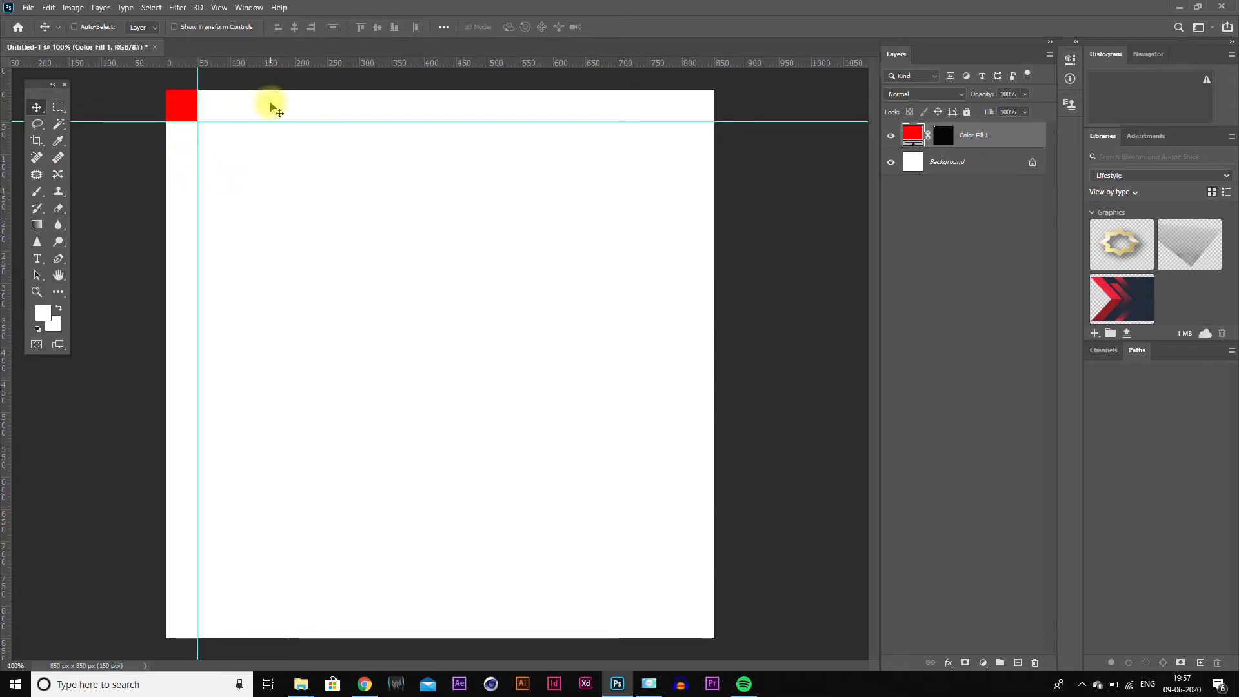
# Align the red square to the canvas's bottom-right corner and place guides along the square's top and left edges.
pyautogui.press('ctrl')
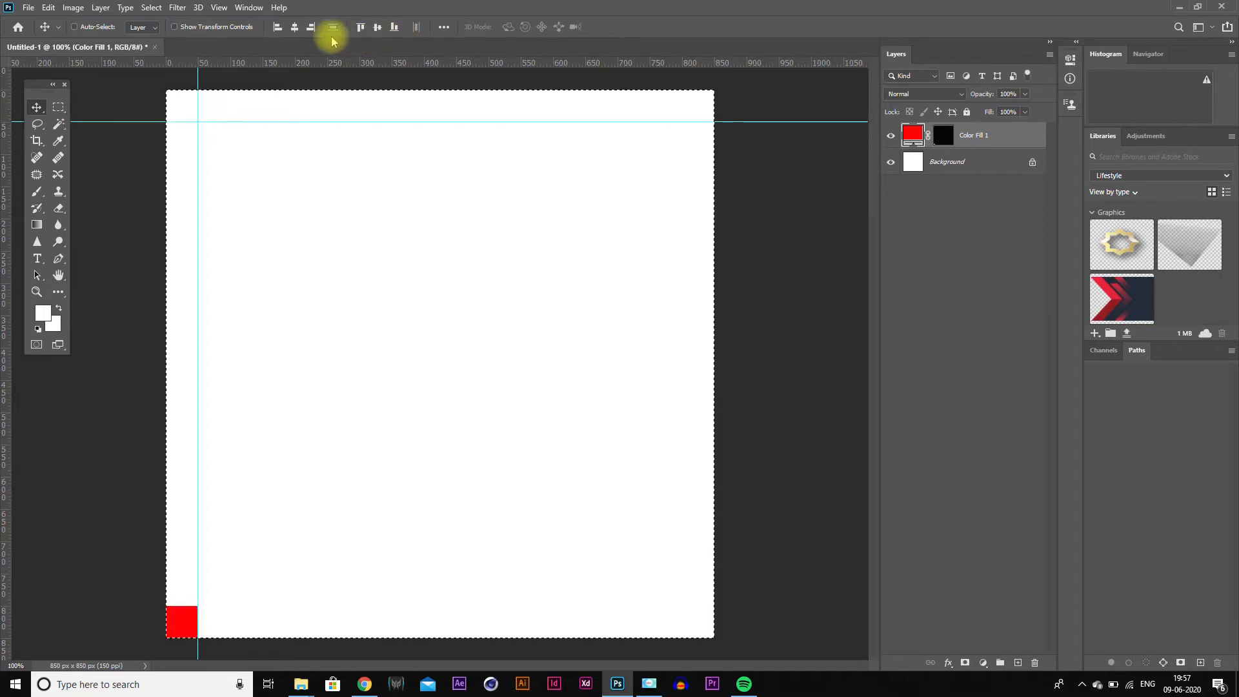
pyautogui.click(310, 27)
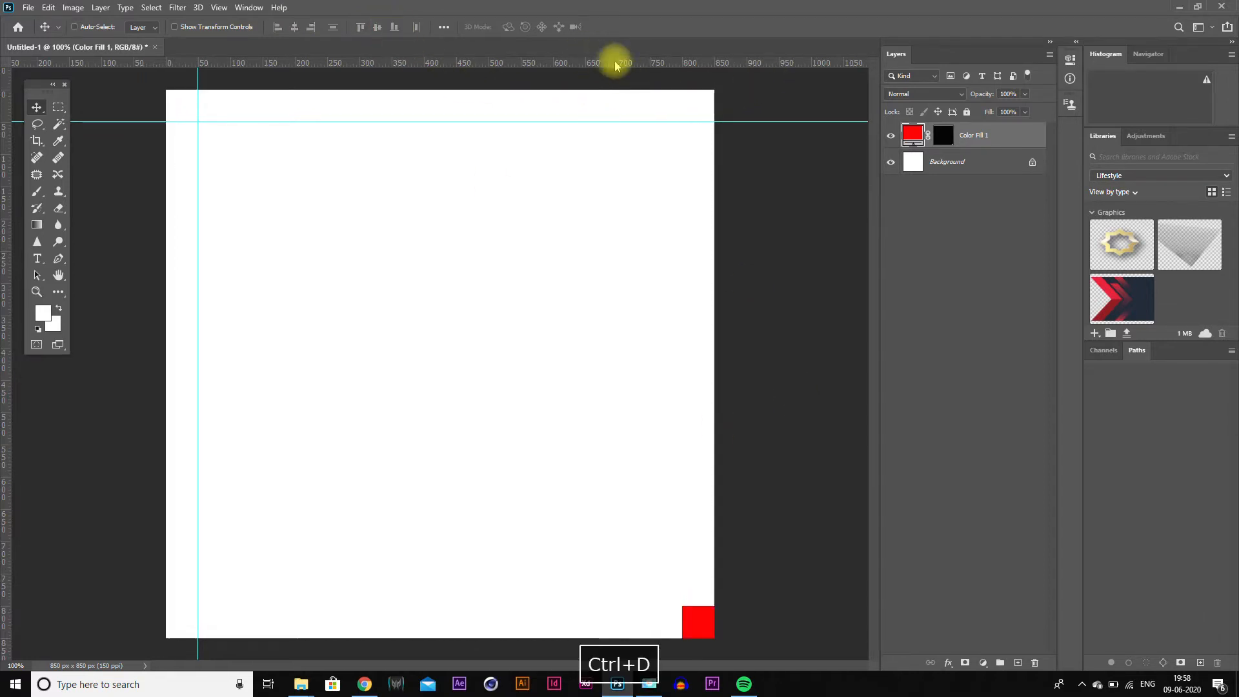
pyautogui.moveTo(614, 65); pyautogui.dragTo(747, 607)
pyautogui.moveTo(8, 464); pyautogui.dragTo(682, 513)
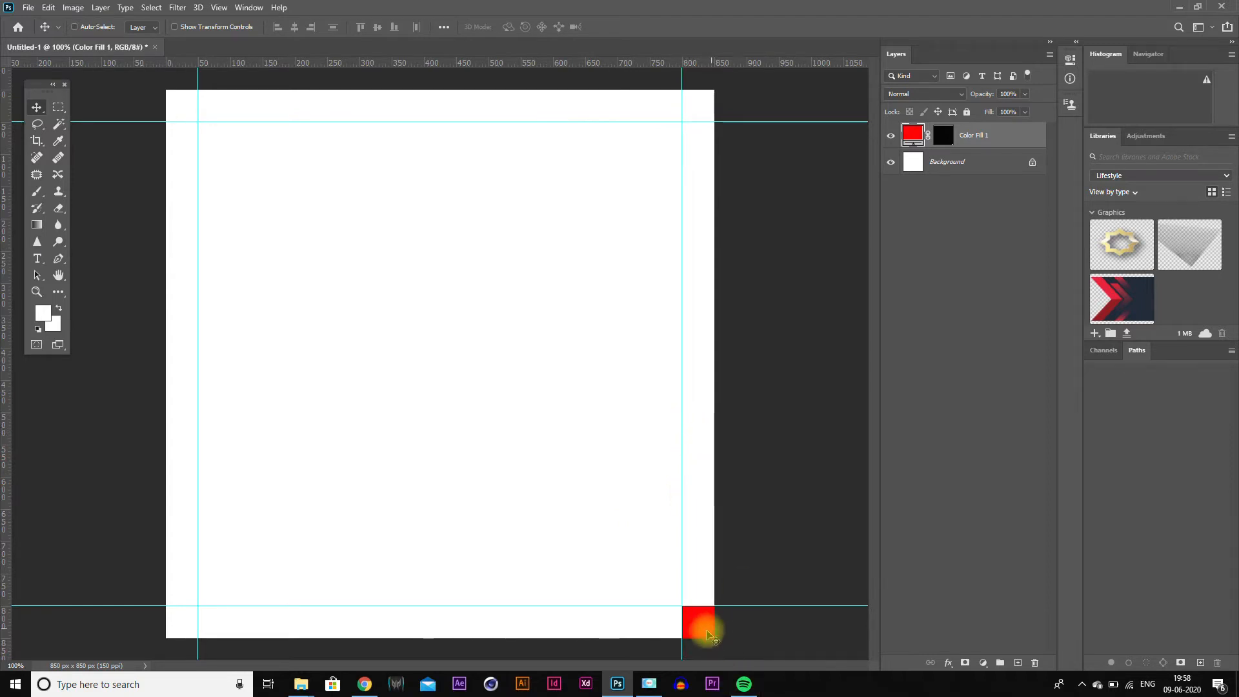
# Clear the selection around the red square and delete its color fill layer, leaving the guides in place.
pyautogui.press('ctrl')
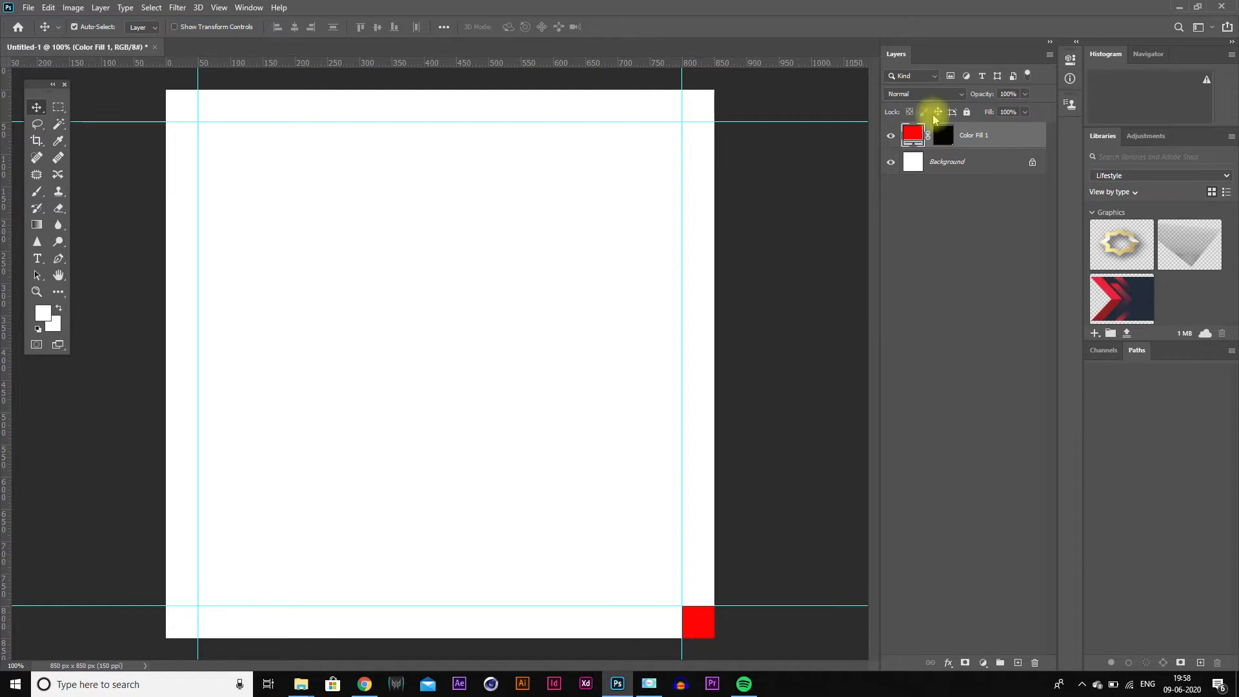
pyautogui.keyDown('ctrl'); pyautogui.click(953, 138); pyautogui.keyUp('ctrl')
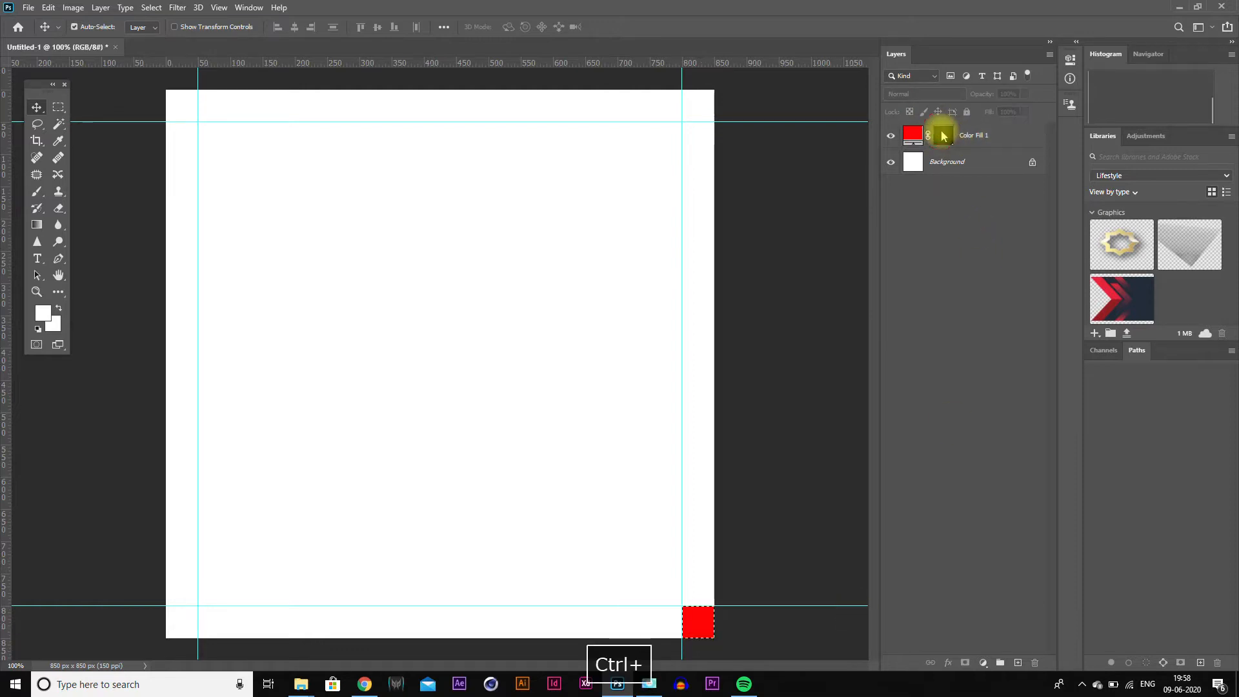
pyautogui.hotkey('ctrl', 'x')
pyautogui.press('Escape')
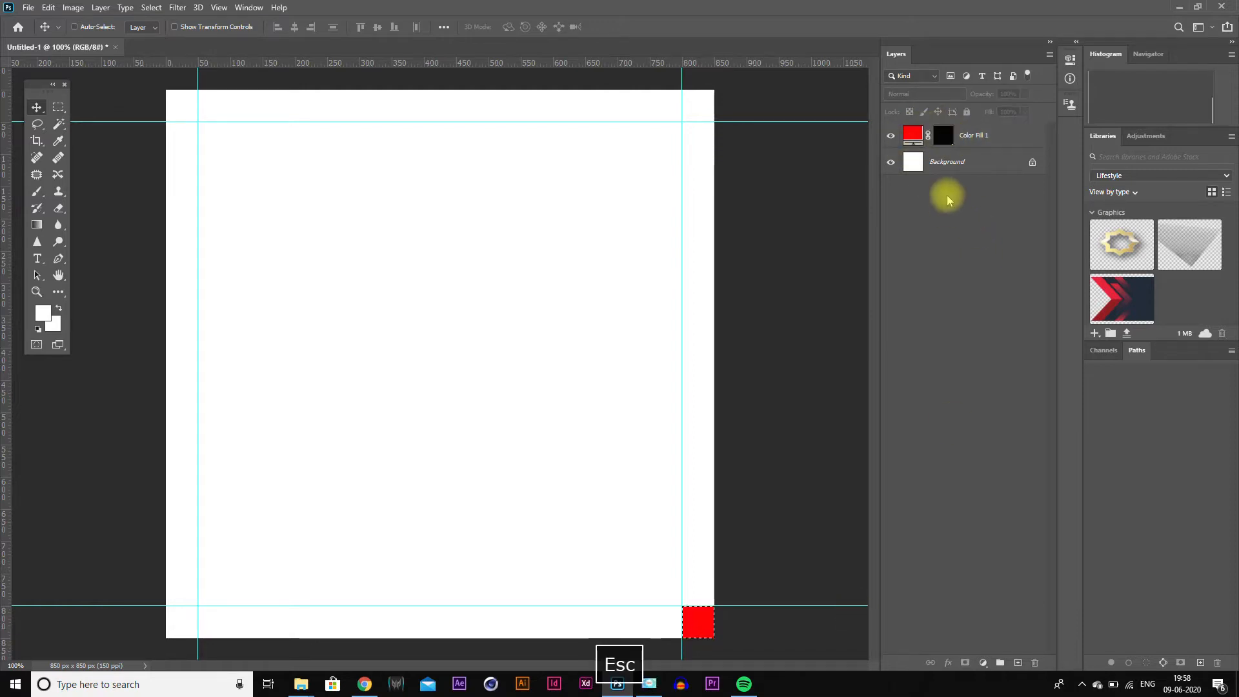
pyautogui.click(988, 136)
pyautogui.press('Delete')
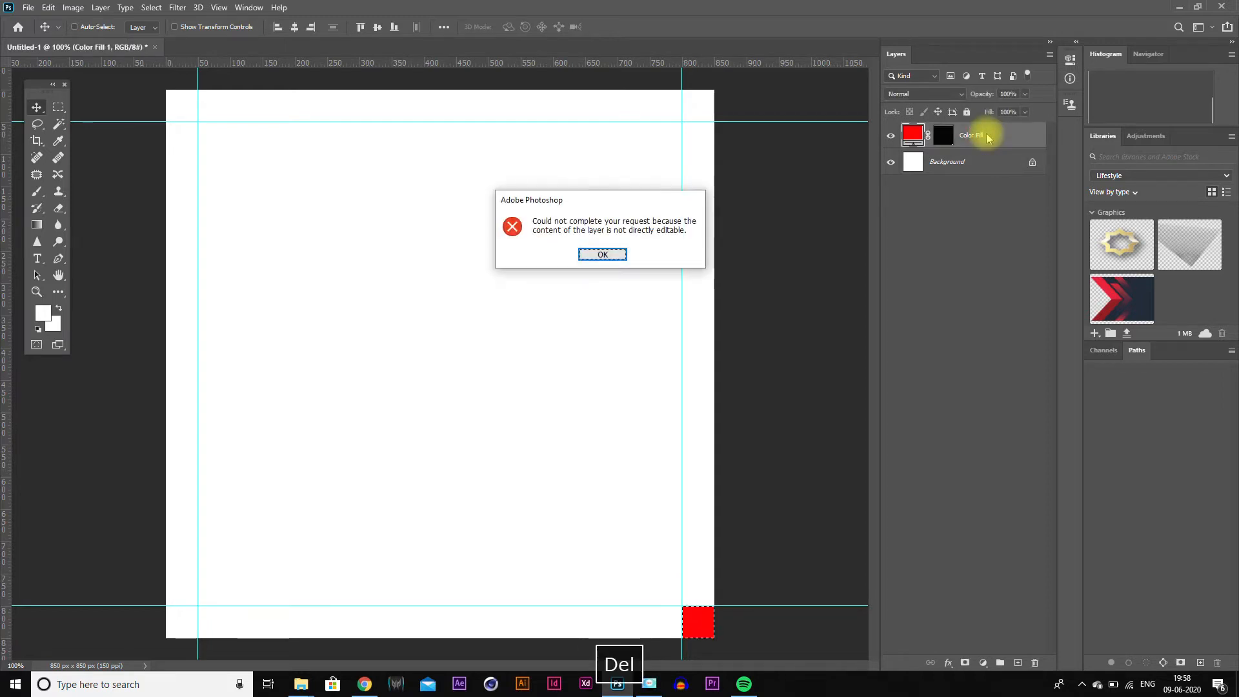
pyautogui.click(607, 254)
pyautogui.hotkey('ctrl', 'd')
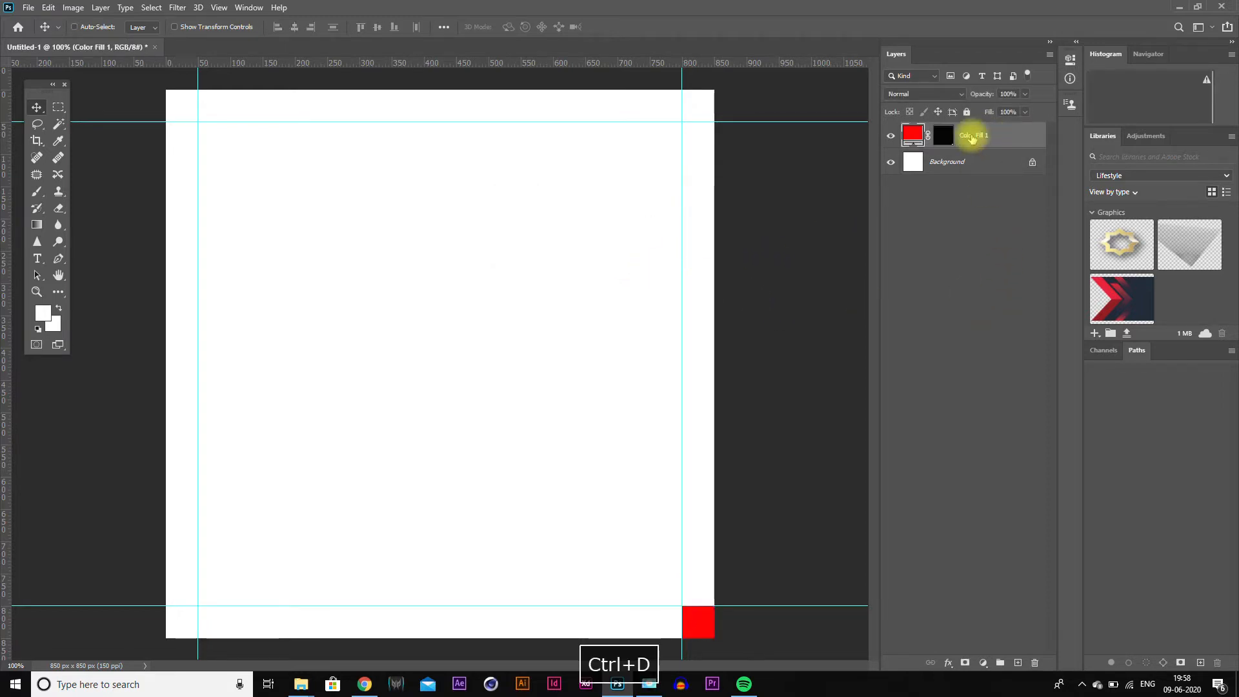
pyautogui.press('Delete')
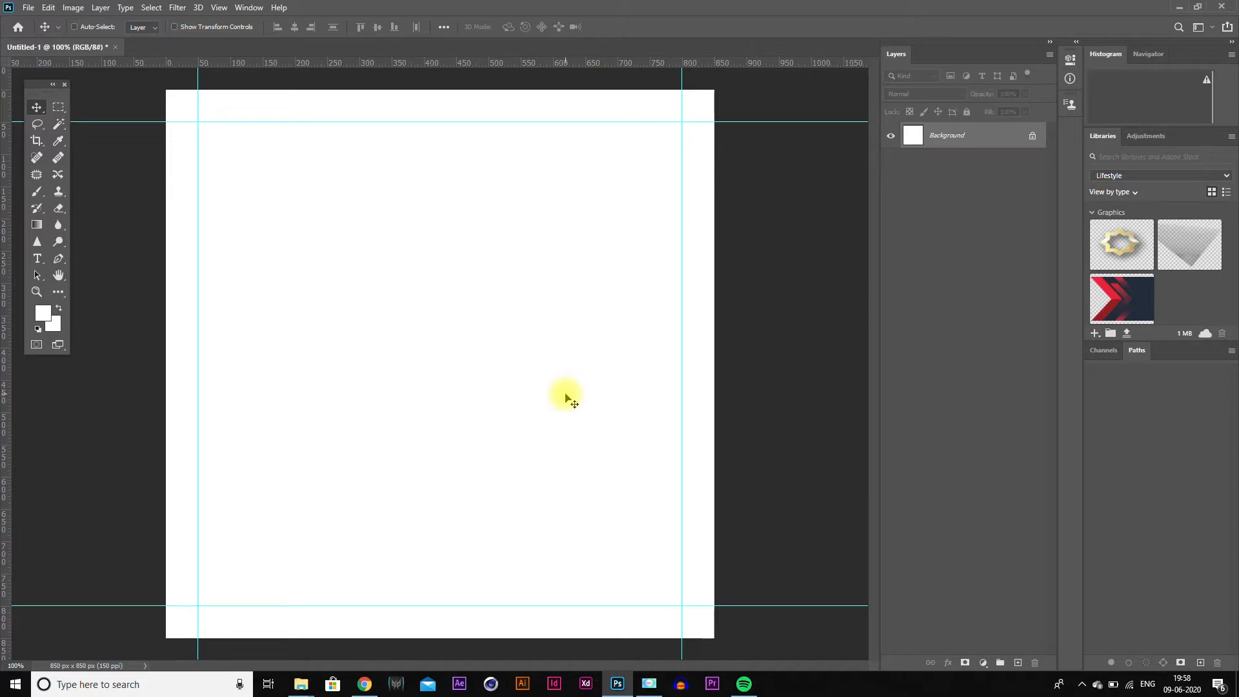
# Create another 850 x 850 pixel document and select a square of about 26 pixels in the canvas's top-left corner.
pyautogui.hotkey('ctrl', 'n')
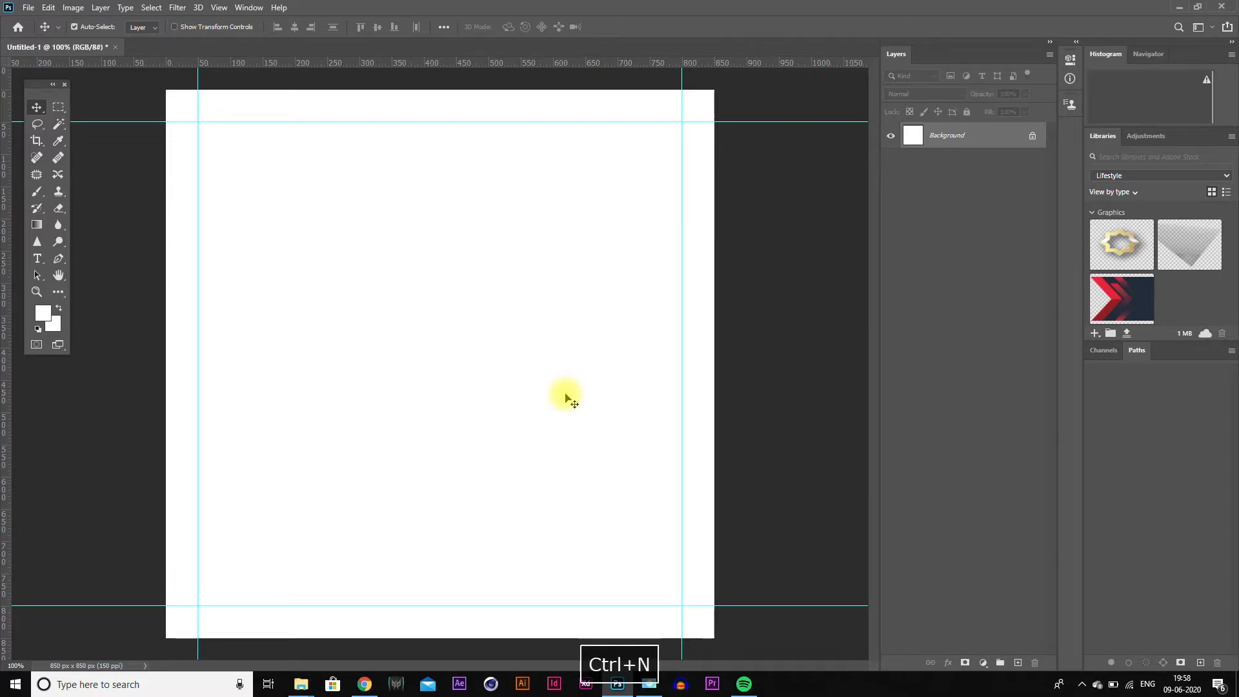
pyautogui.click(814, 505)
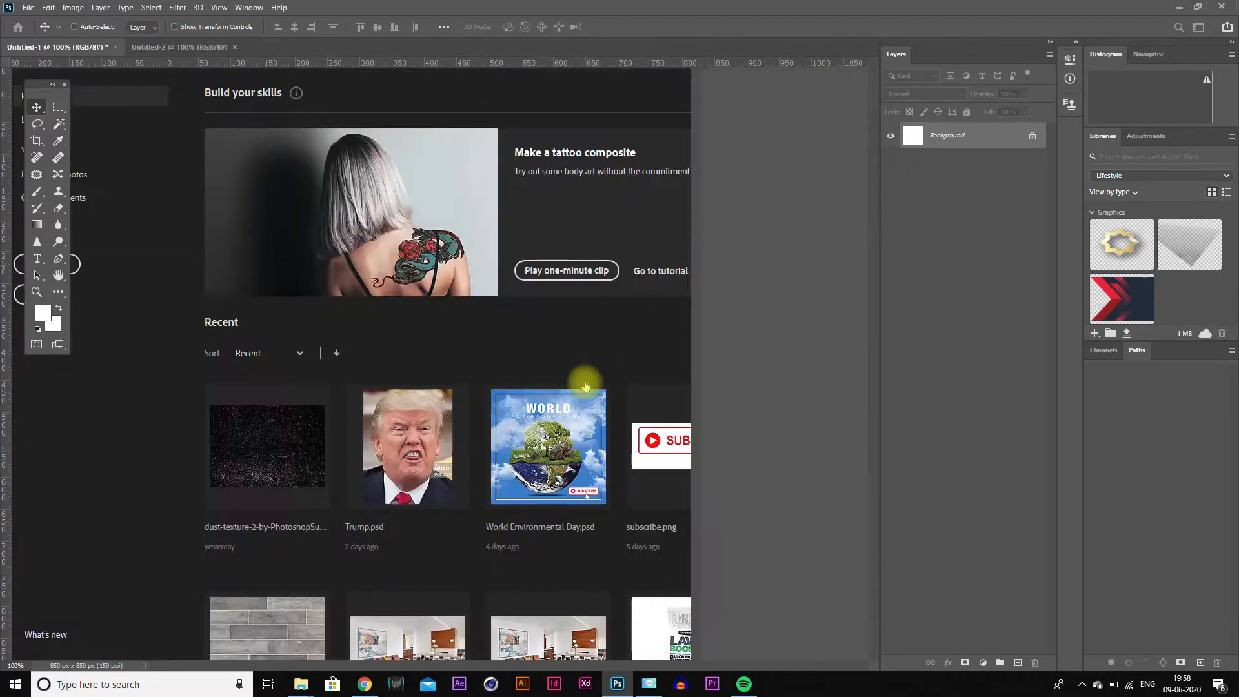
pyautogui.press('m')
pyautogui.moveTo(166, 91)
pyautogui.mouseDown()
pyautogui.moveTo(194, 111)
pyautogui.moveTo(185, 105)
pyautogui.mouseUp()
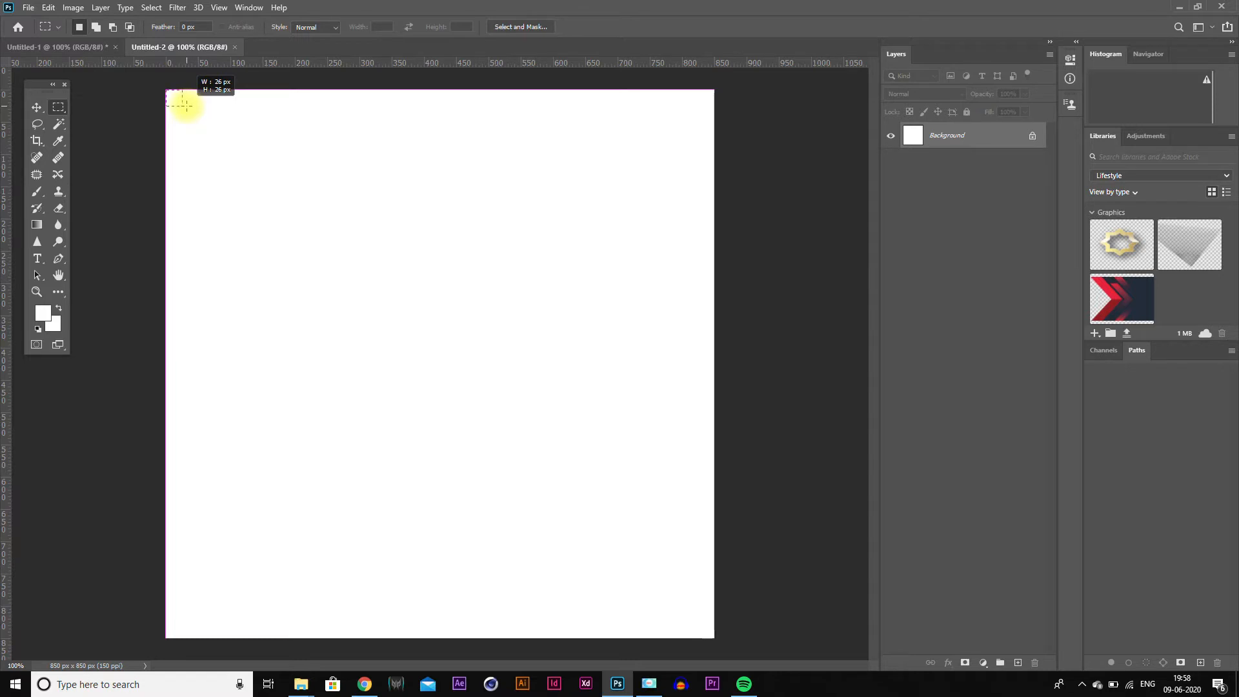
pyautogui.moveTo(184, 105); pyautogui.dragTo(182, 105)
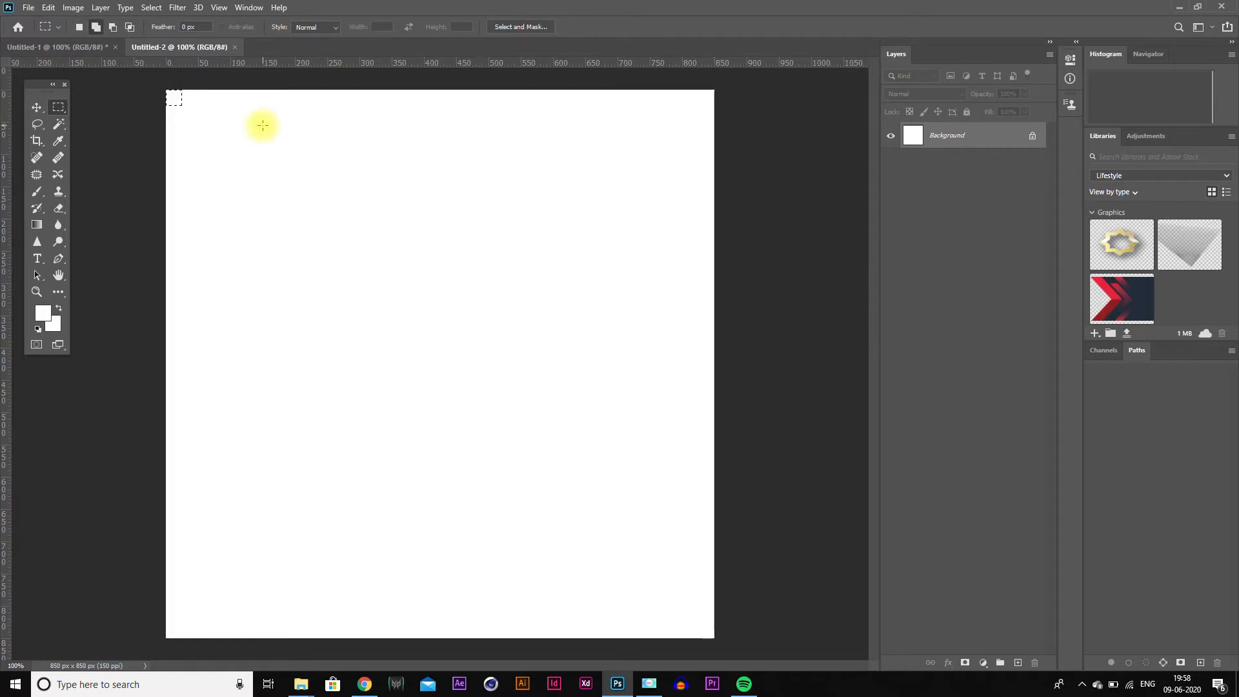
# Fill the selected square with a Solid Color layer and set the fill's color to red.
pyautogui.click(983, 662)
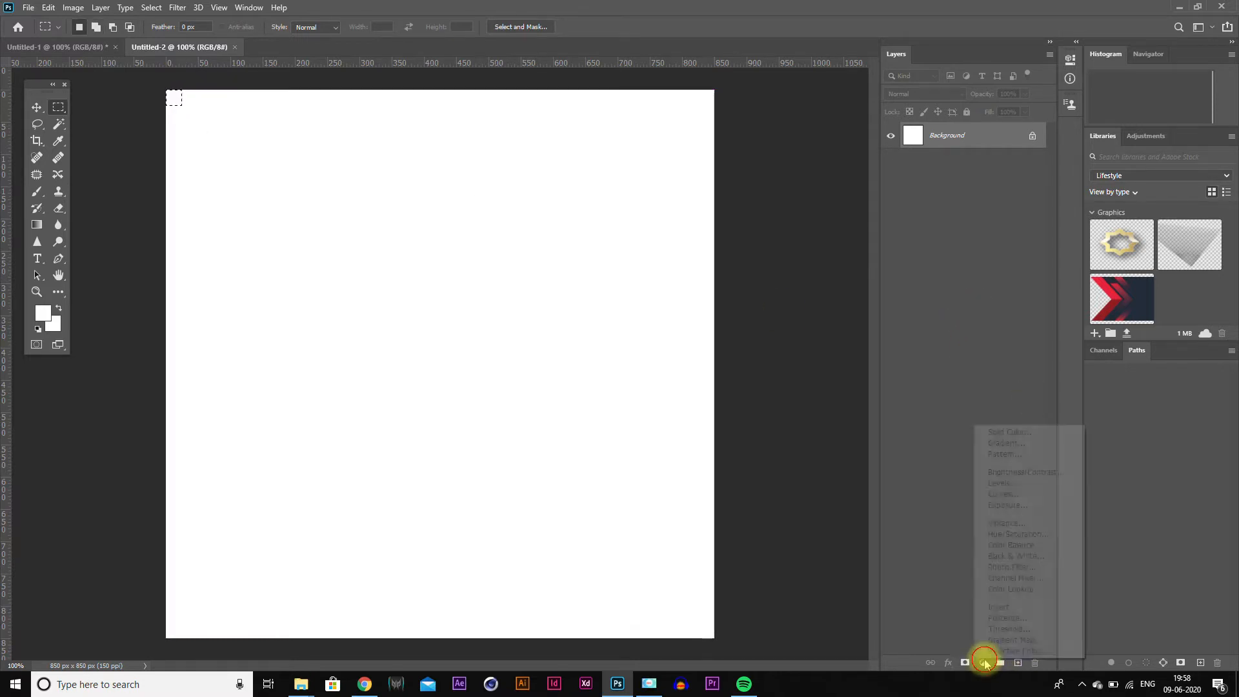
pyautogui.click(1013, 432)
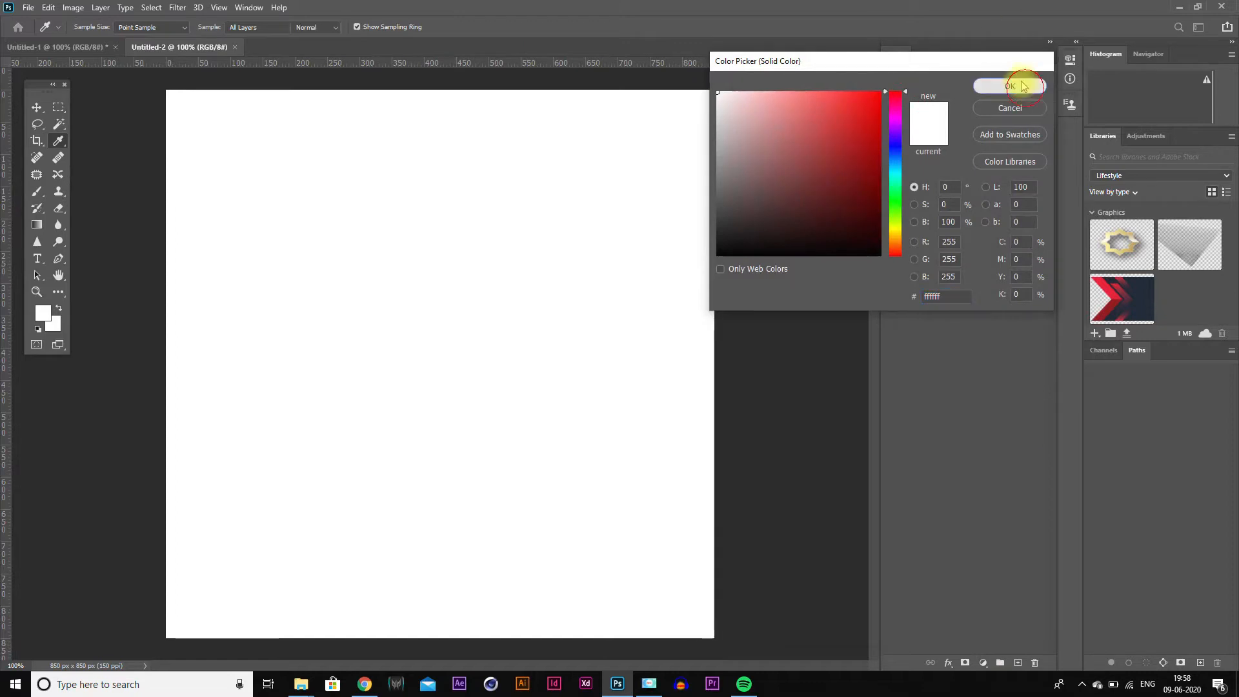
pyautogui.click(1025, 84)
pyautogui.hotkey('ctrl', 't')
pyautogui.press('Escape')
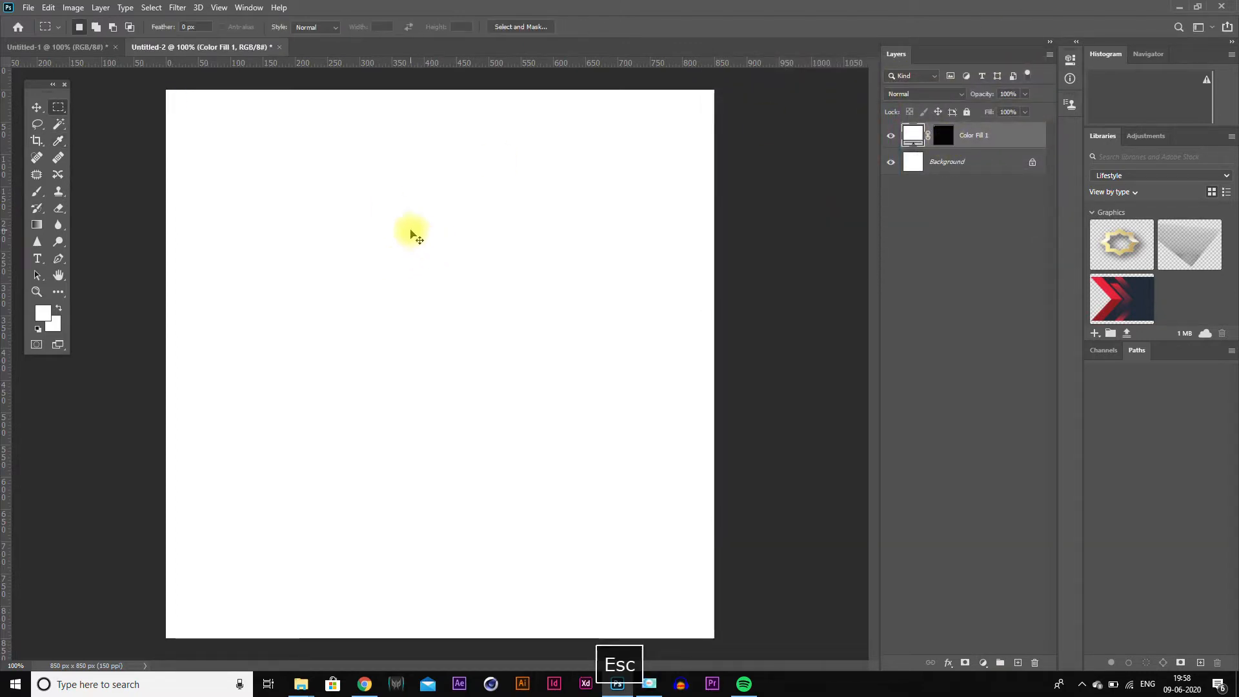
pyautogui.hotkey('ctrl', 'shift', ']')
pyautogui.click(912, 125)
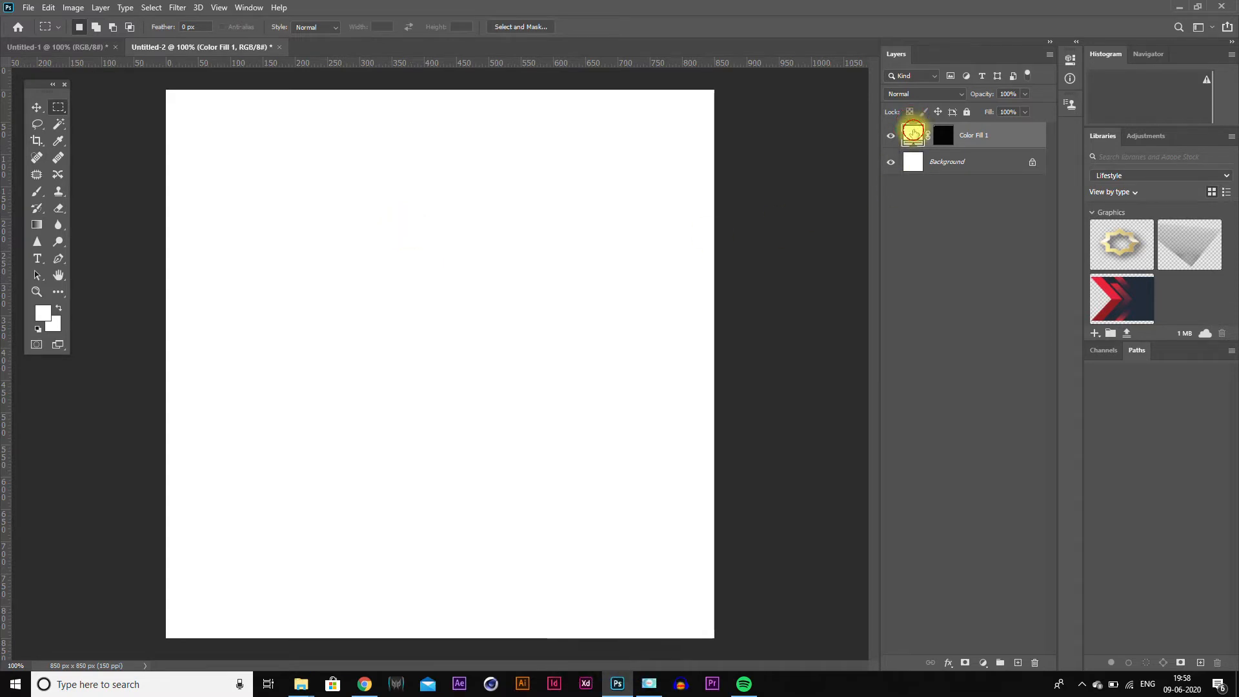
pyautogui.click(853, 114)
pyautogui.click(1012, 84)
# Place a horizontal guide along the small red square's bottom edge and a vertical guide along its right edge.
pyautogui.press('v')
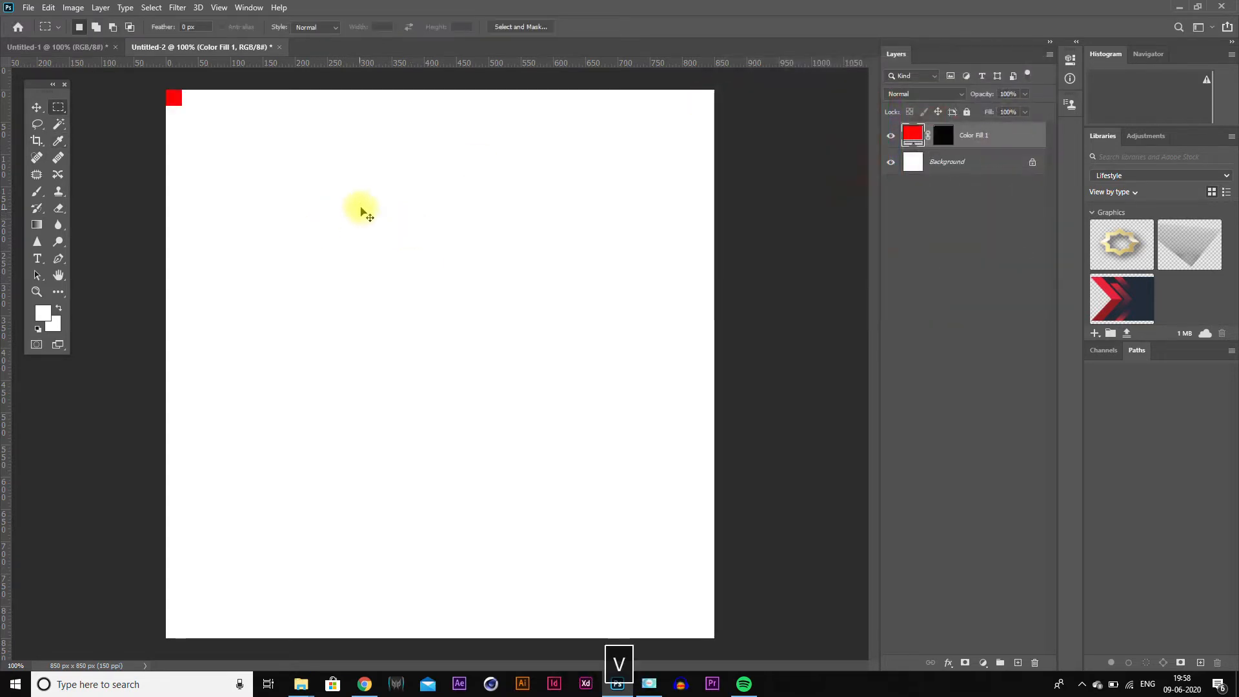
pyautogui.moveTo(213, 62); pyautogui.dragTo(226, 105)
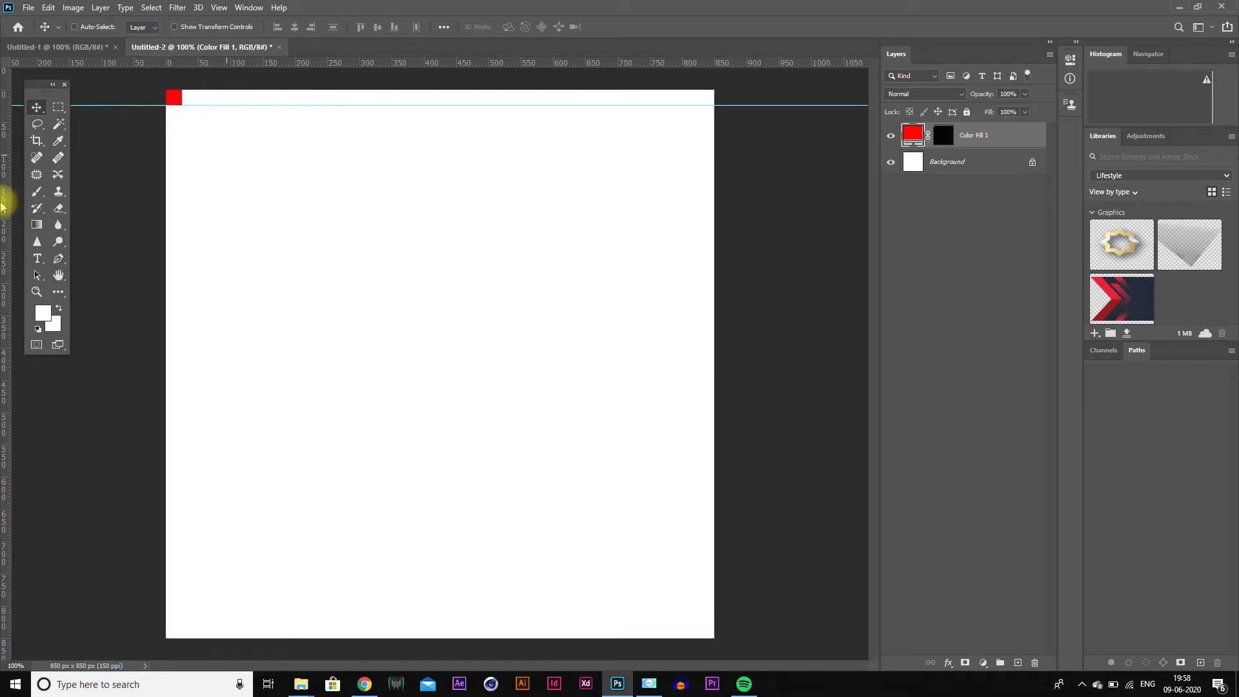
pyautogui.moveTo(11, 183); pyautogui.dragTo(184, 174)
# Align the small red square to the canvas's bottom-right corner and place guides along the square's top and left edges.
pyautogui.hotkey('ctrl', 'a')
pyautogui.click(394, 27)
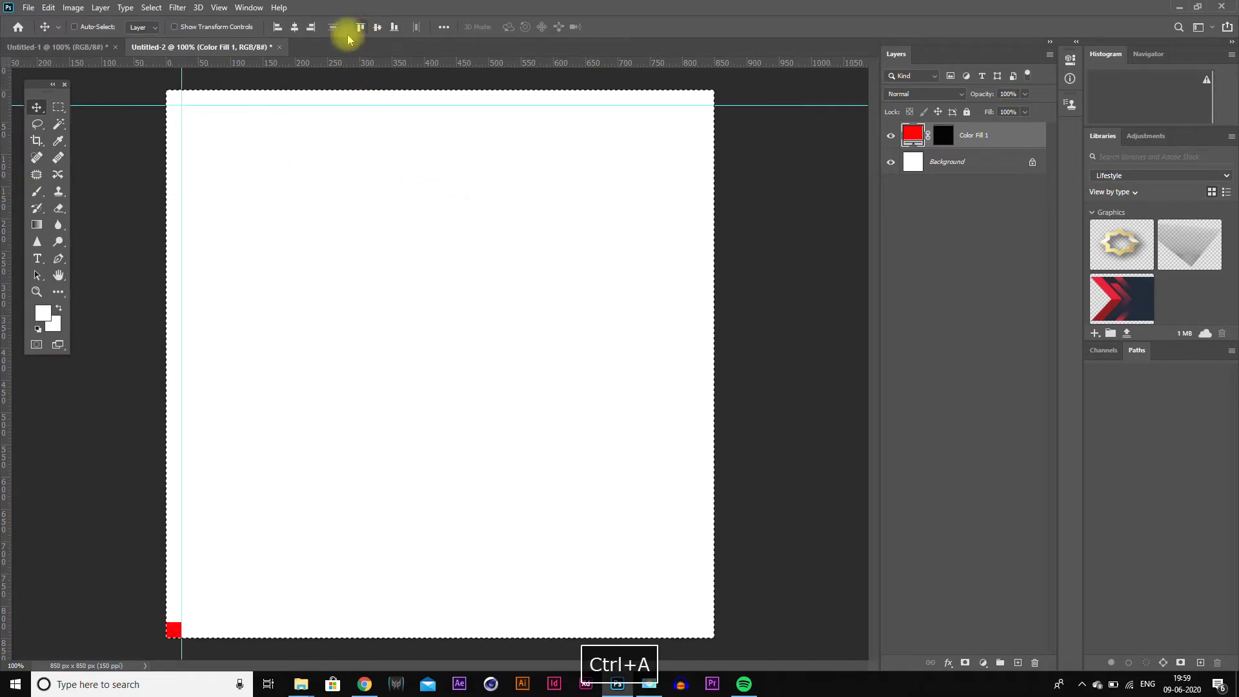
pyautogui.click(310, 27)
pyautogui.hotkey('ctrl', 'd')
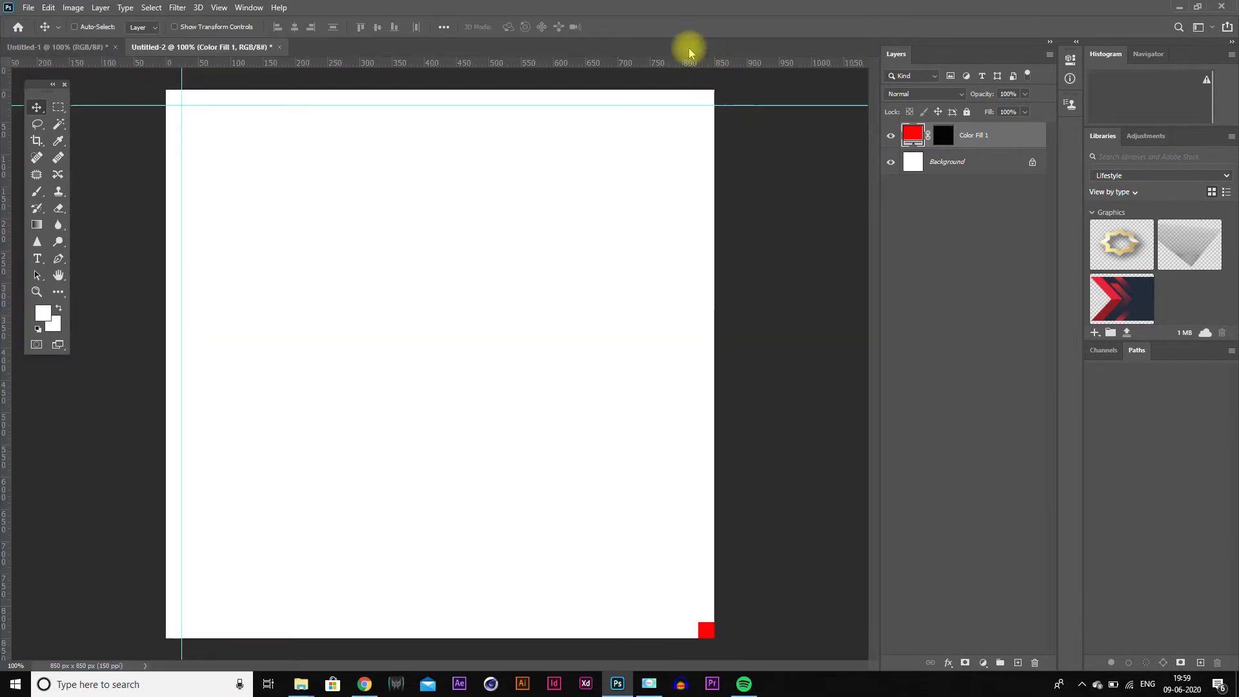
pyautogui.moveTo(689, 63); pyautogui.dragTo(739, 621)
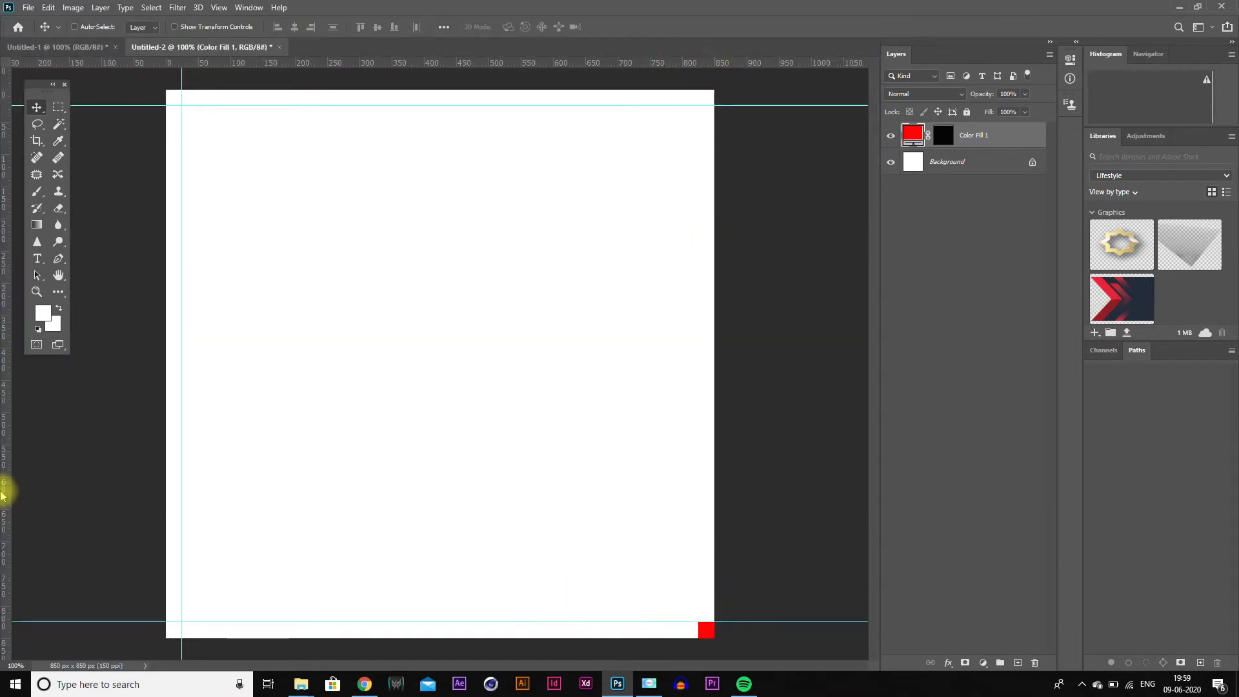
pyautogui.moveTo(11, 493); pyautogui.dragTo(697, 561)
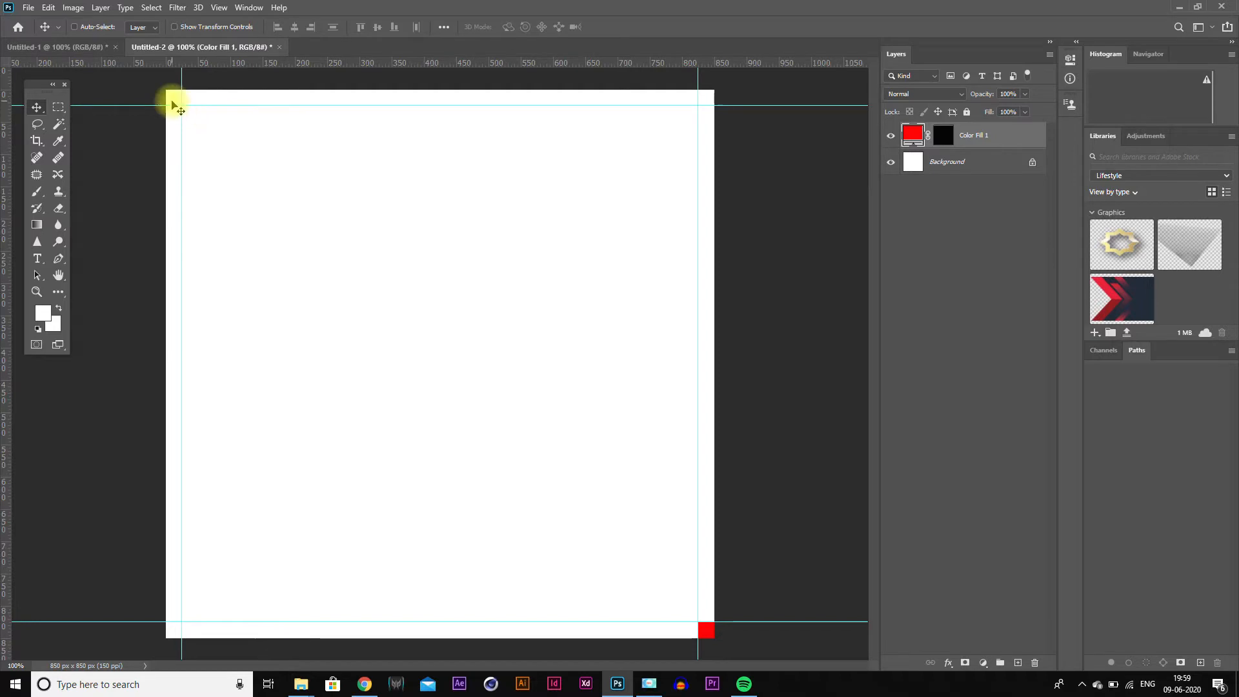
# Return to the Untitled-1 document and show the list of recorded actions.
pyautogui.click(95, 47)
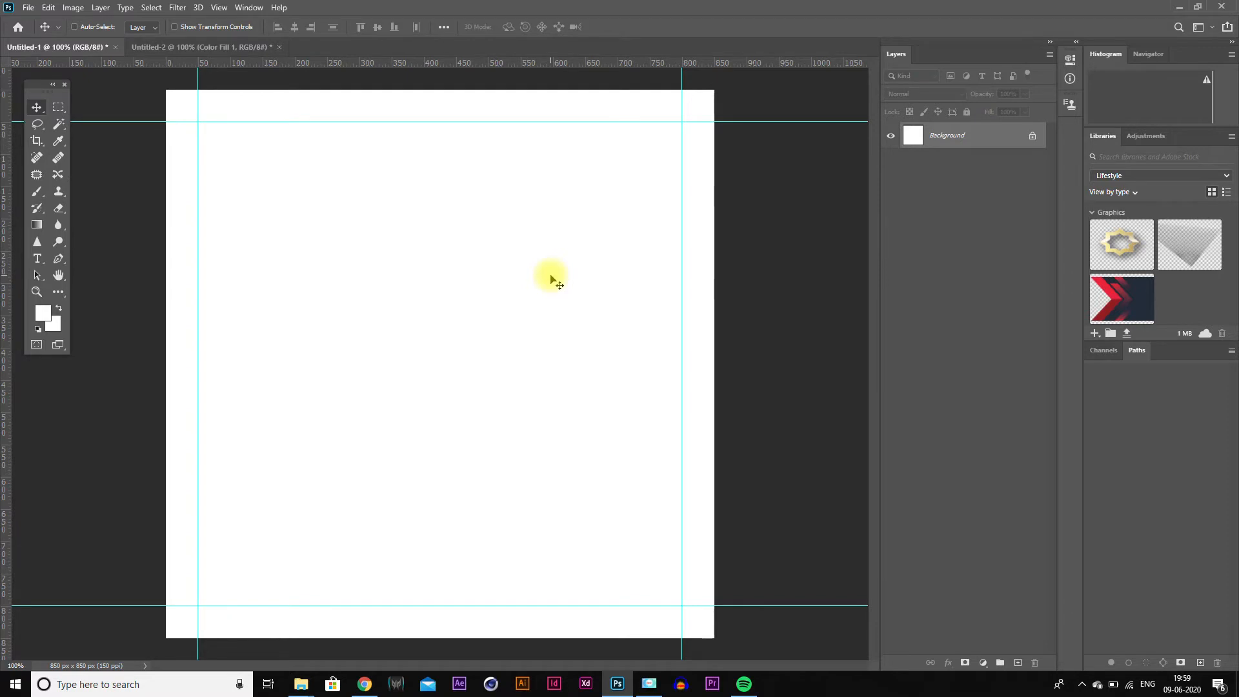
pyautogui.click(254, 7)
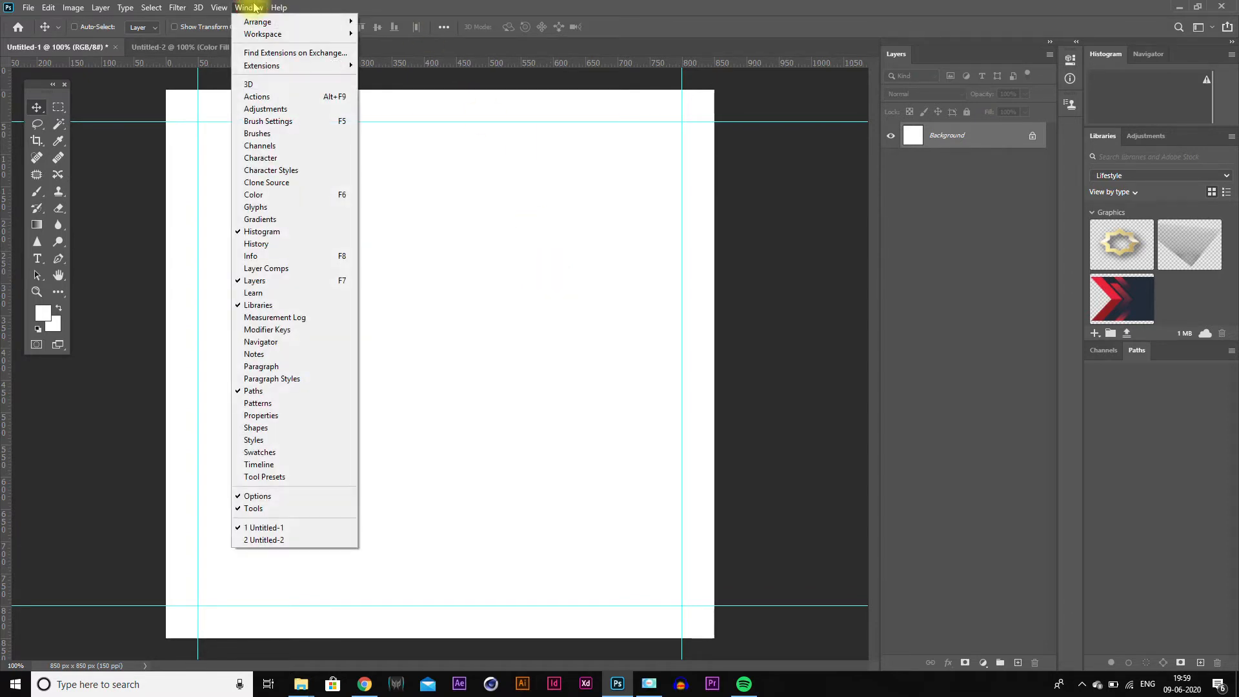
pyautogui.click(285, 101)
pyautogui.click(445, 101)
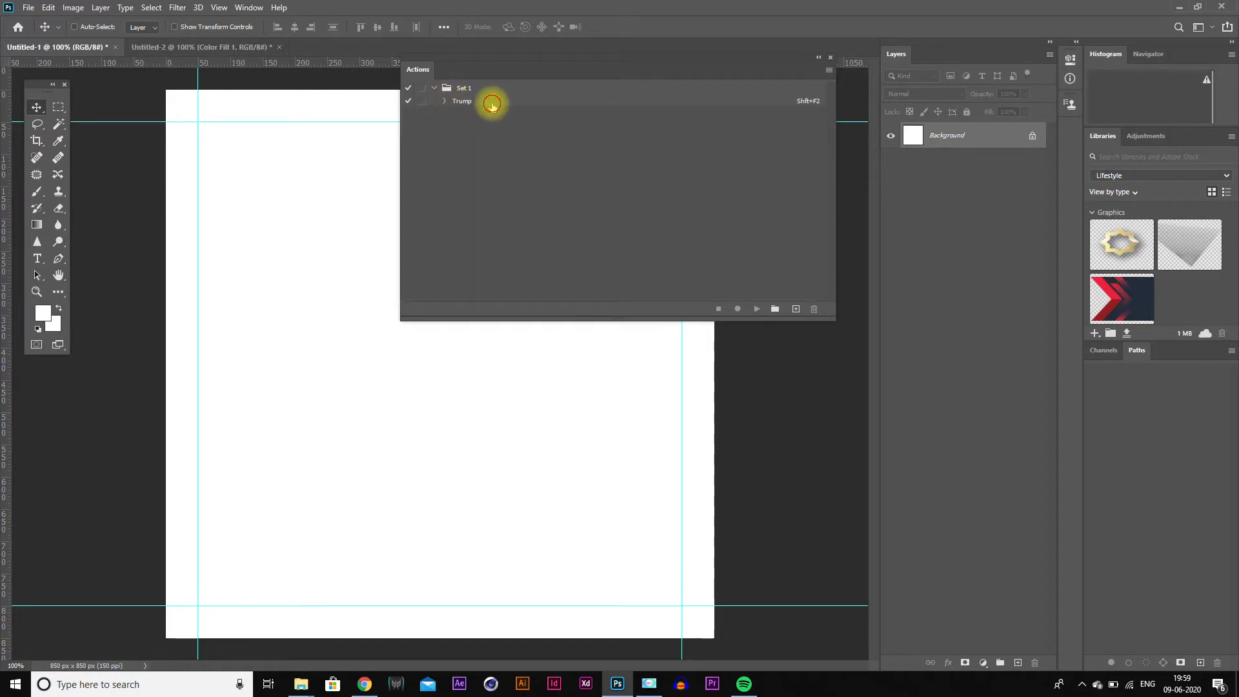
# Start a new action in Set 1 and name it "Ecommerce image editing with grid".
pyautogui.click(828, 71)
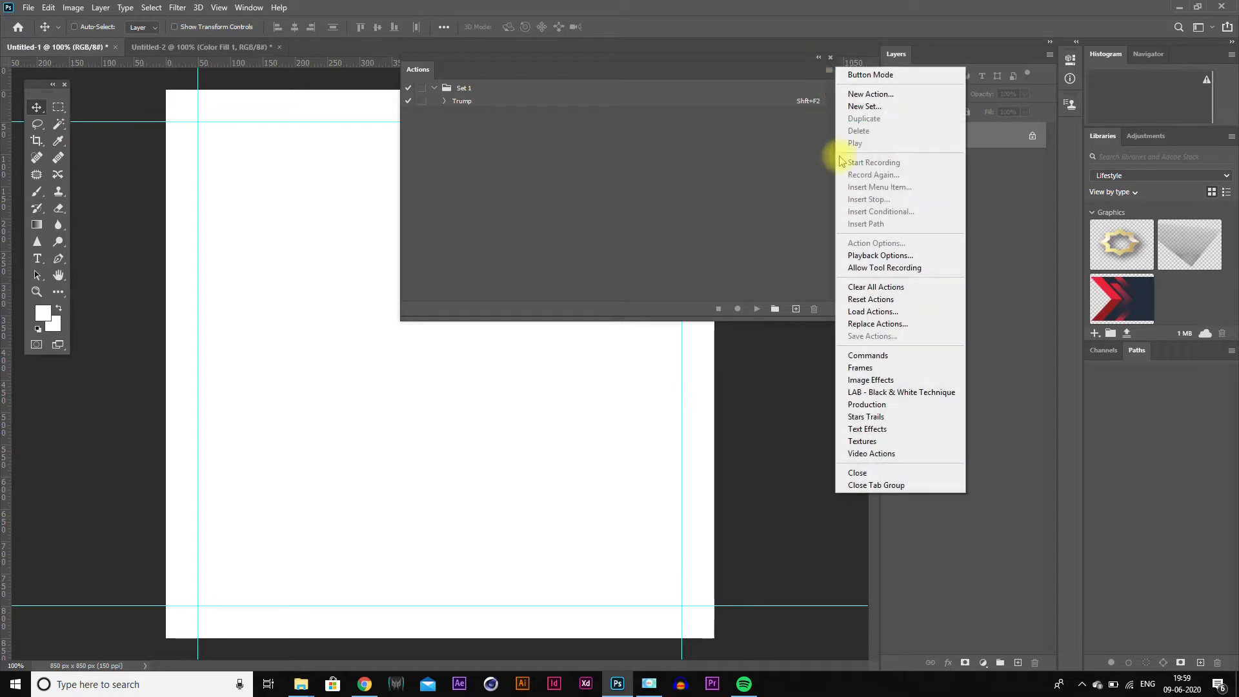
pyautogui.click(876, 95)
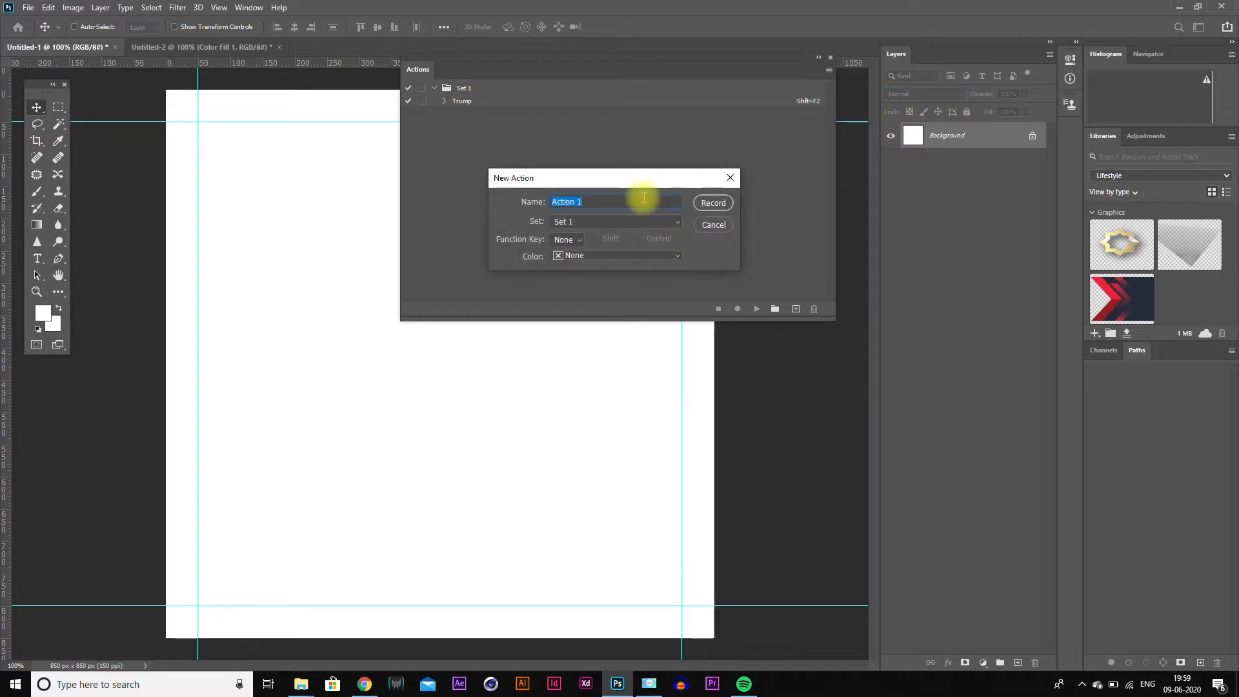
pyautogui.write('Ecommerce I')
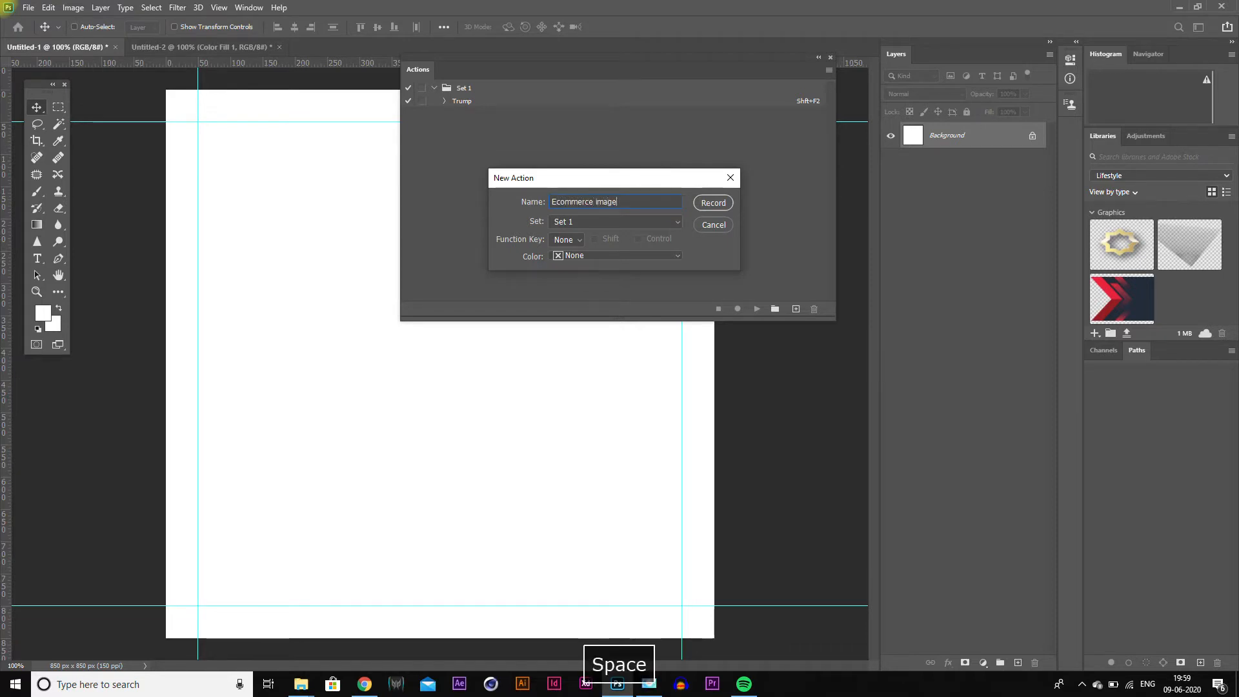
pyautogui.write('mage dit')
pyautogui.press('BackSpace')
pyautogui.press('BackSpace')
pyautogui.press('BackSpace')
pyautogui.write('editing ')
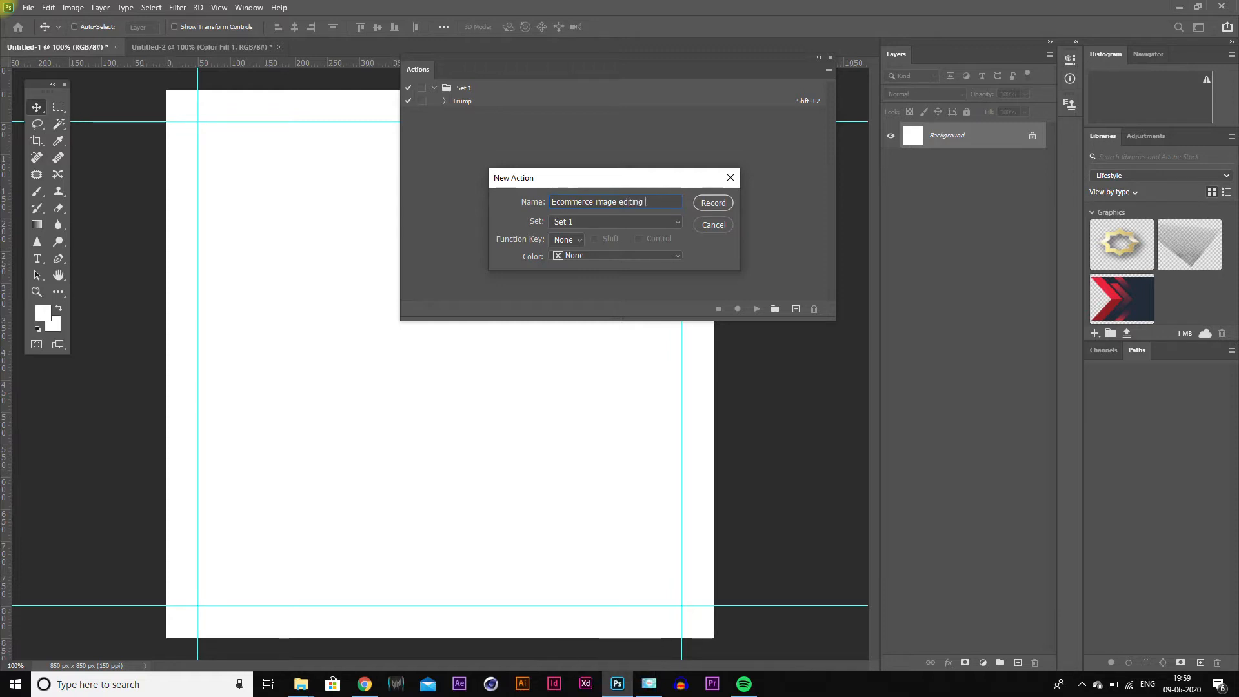
pyautogui.write('with grid')
# Assign the function key F3 with the Control modifier to the new action and start recording it.
pyautogui.click(579, 239)
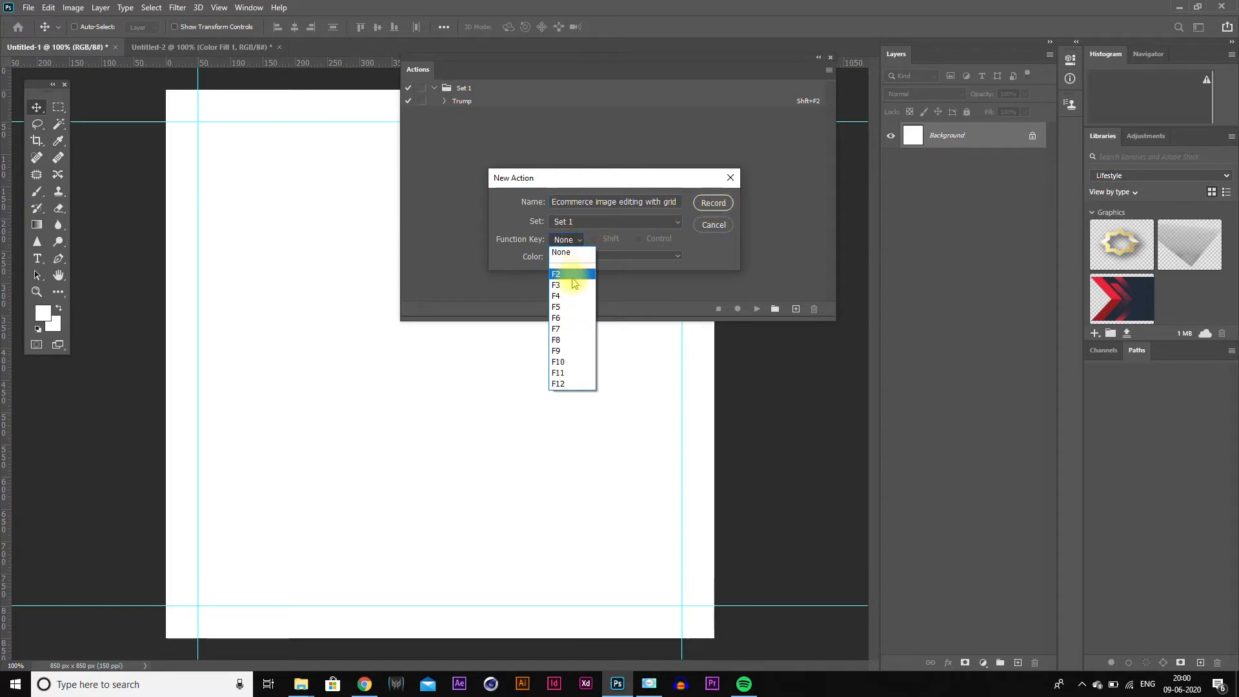
pyautogui.click(573, 271)
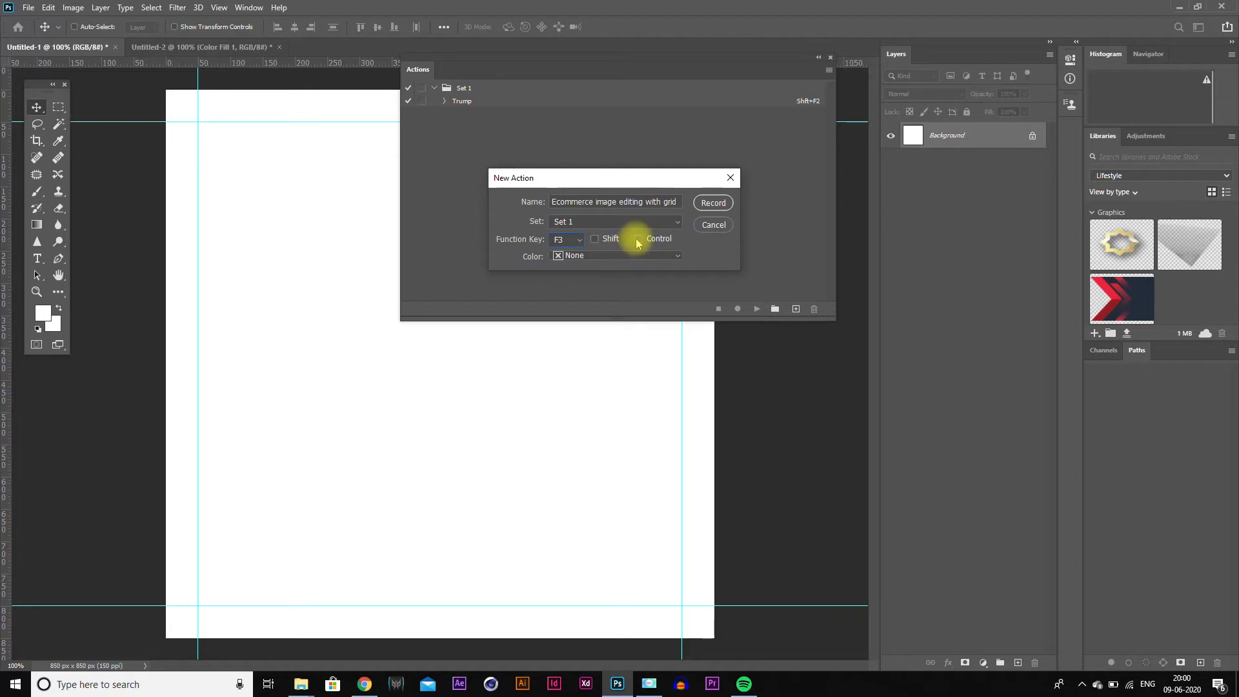
pyautogui.click(711, 203)
pyautogui.click(616, 256)
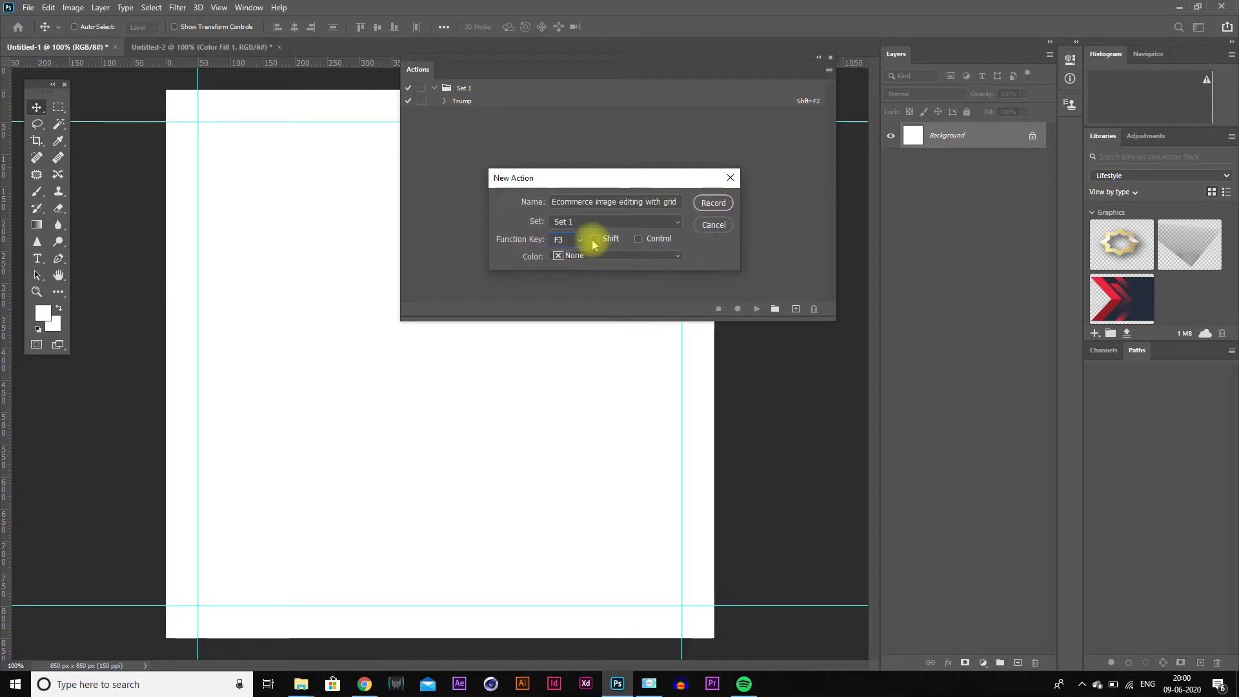
pyautogui.click(642, 243)
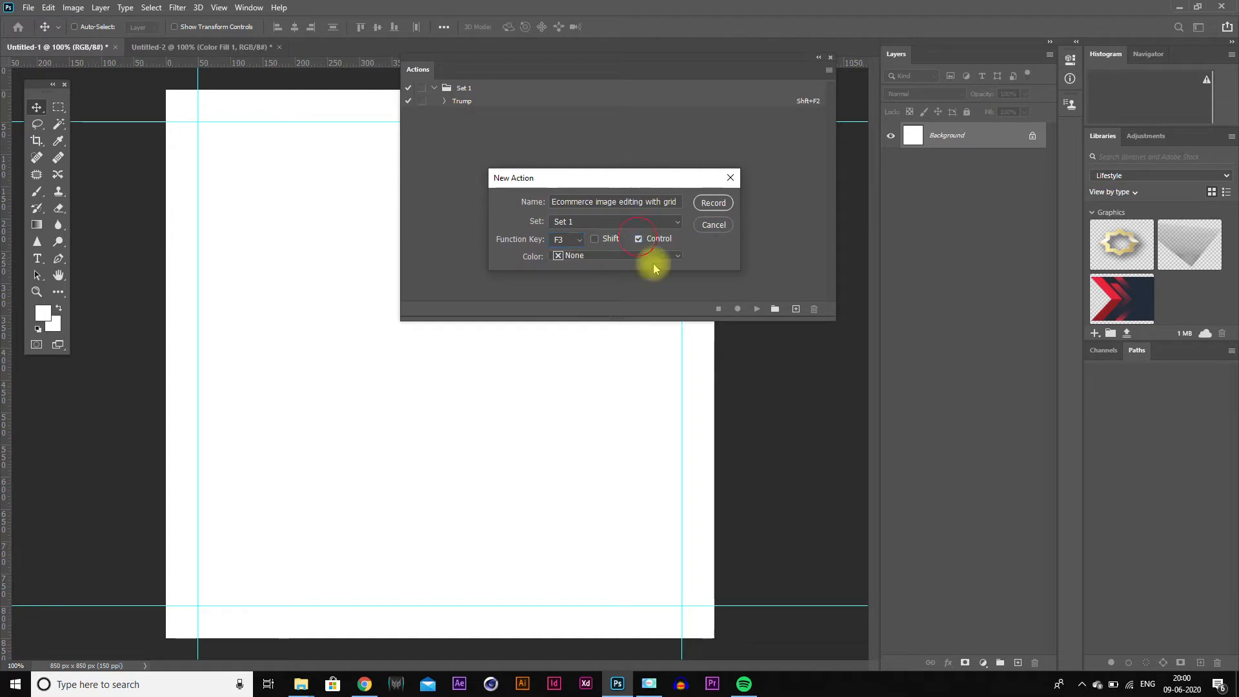
pyautogui.click(713, 203)
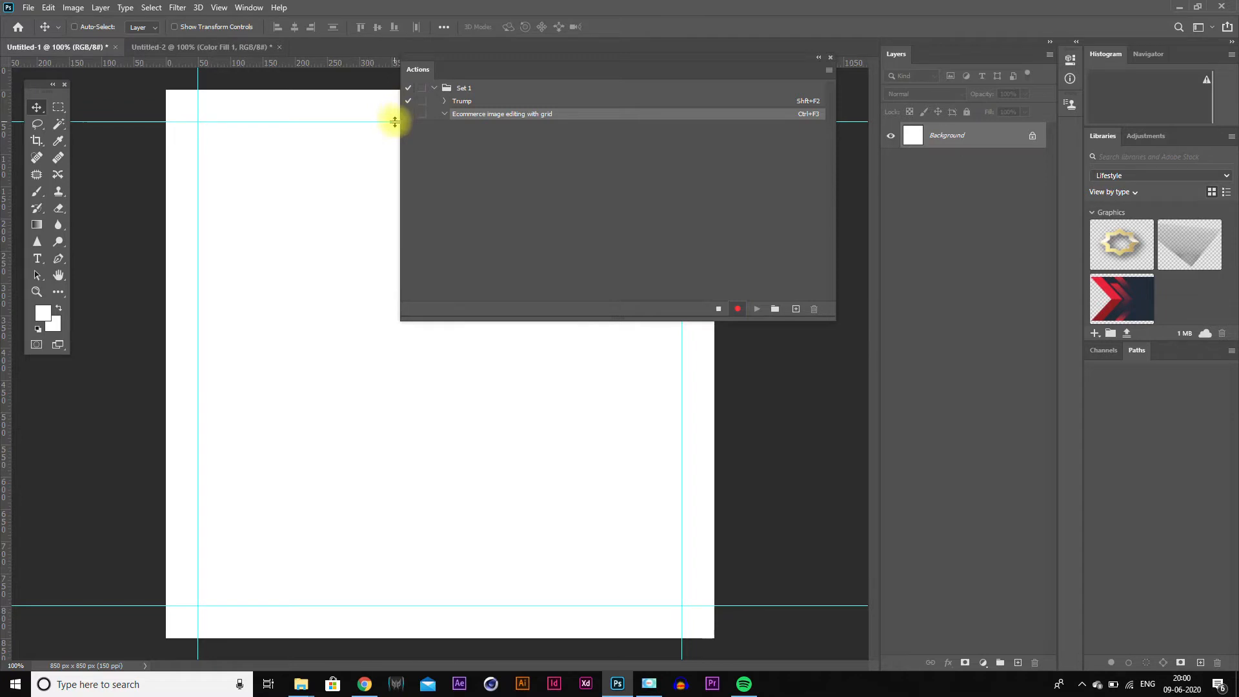
# Narrow the actions list to uncover the canvas and record creating a new 850 x 850 pixel document at 150 pixels/inch.
pyautogui.moveTo(400, 133); pyautogui.dragTo(651, 141)
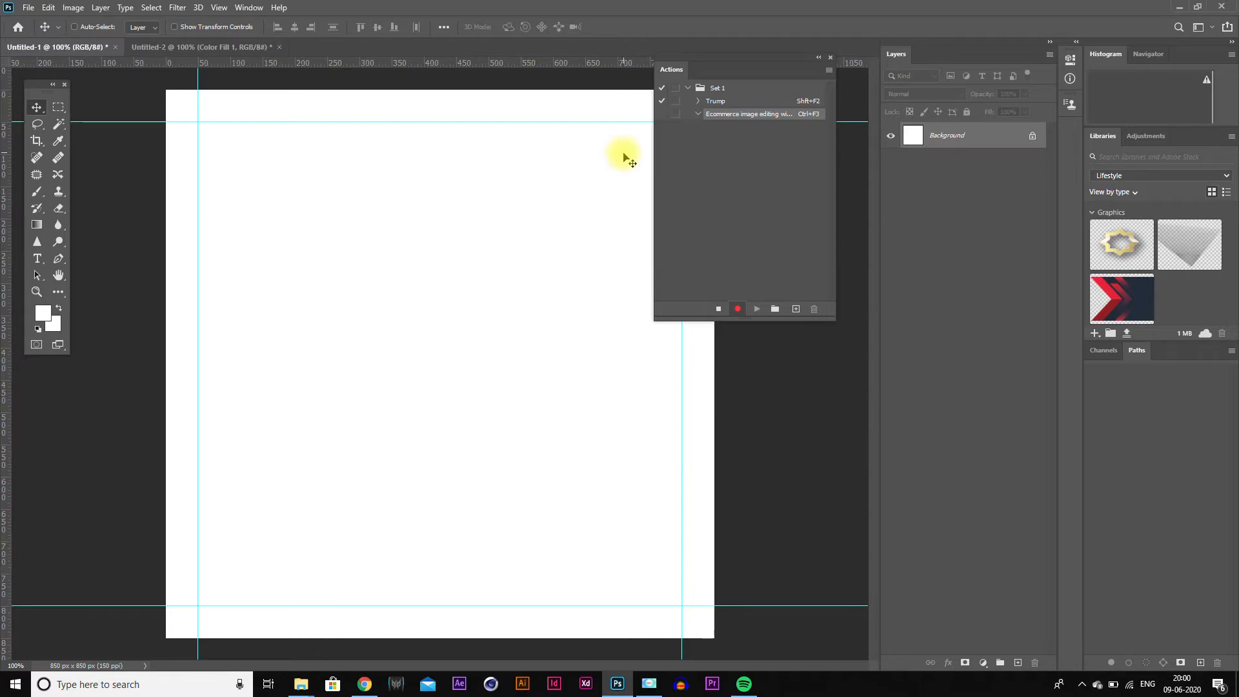
pyautogui.hotkey('ctrl', 'n')
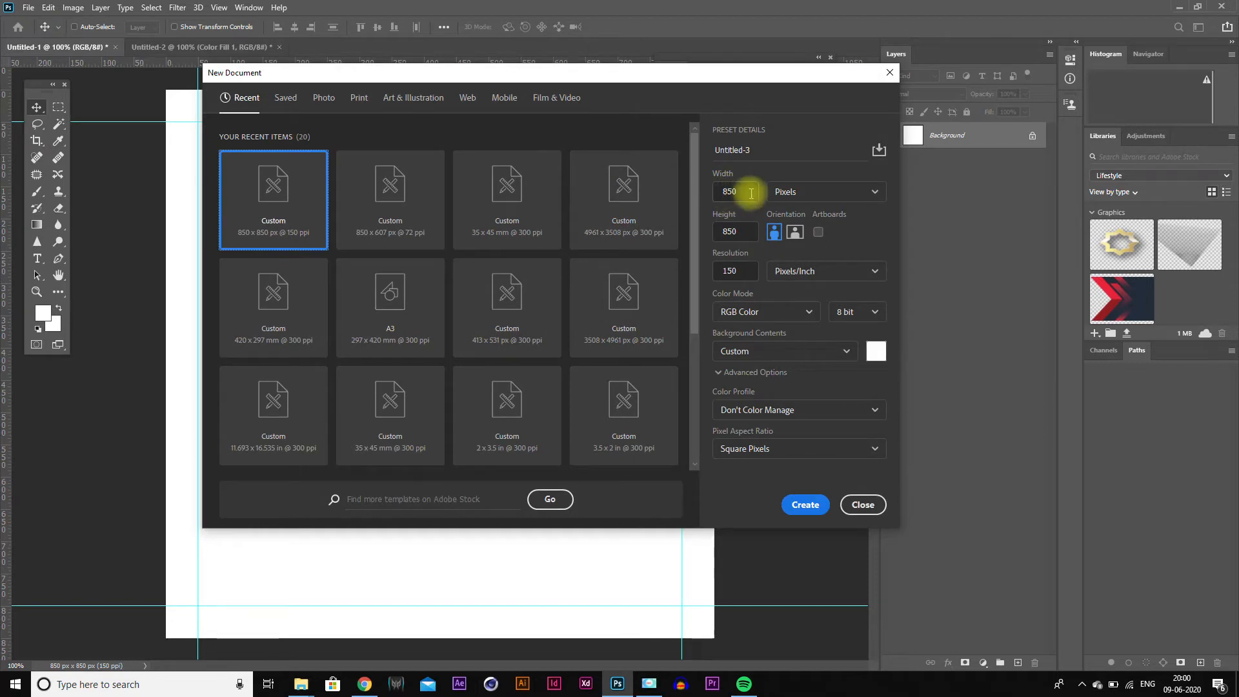
pyautogui.click(806, 505)
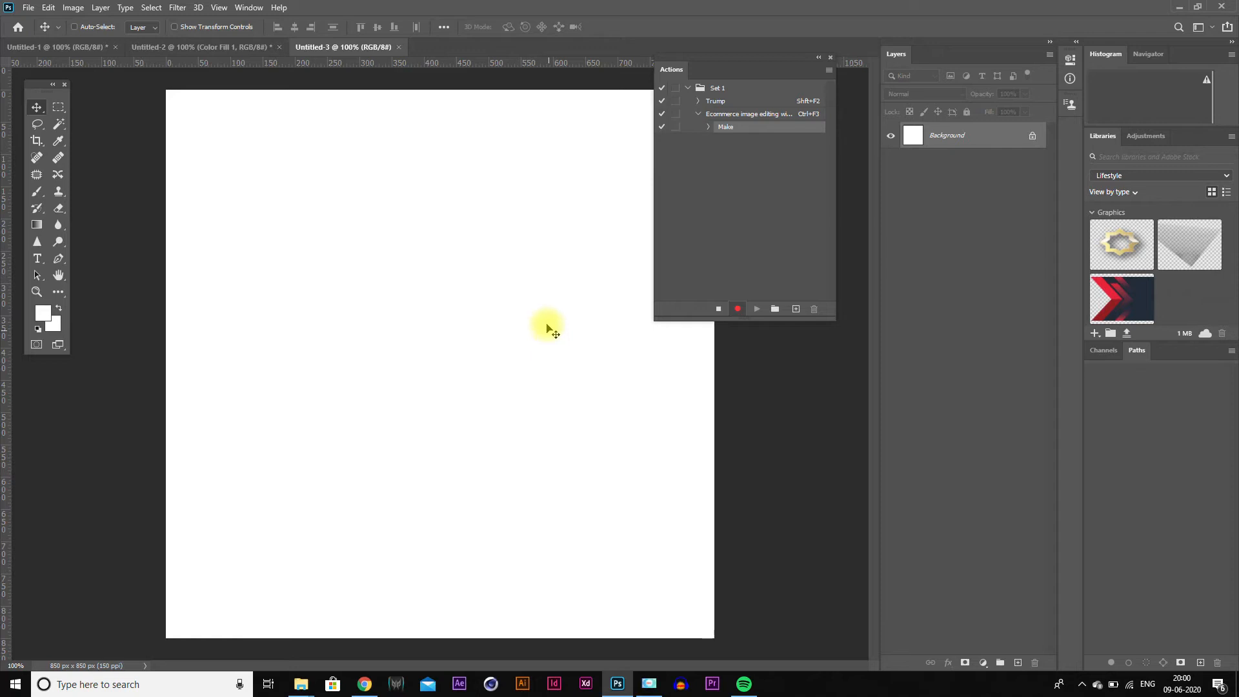
# Select a square of about 52 pixels in the new canvas's top-left corner and fill it with a red Solid Color layer.
pyautogui.press('m')
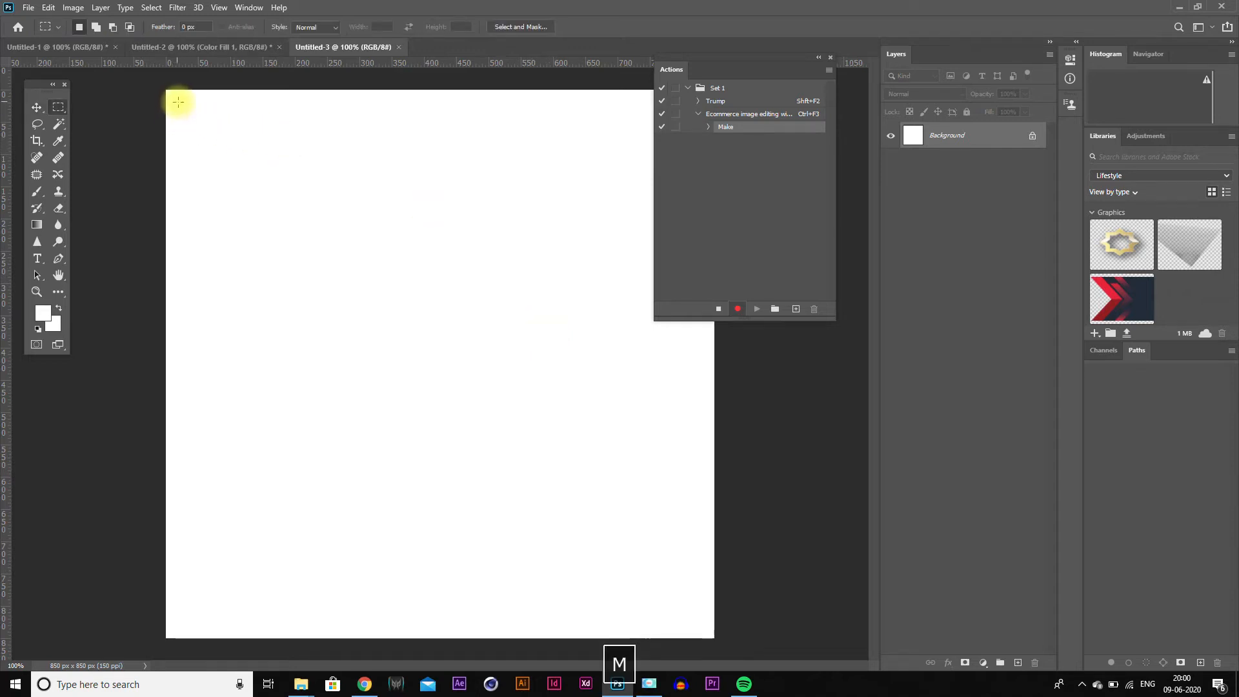
pyautogui.moveTo(168, 91); pyautogui.dragTo(205, 120)
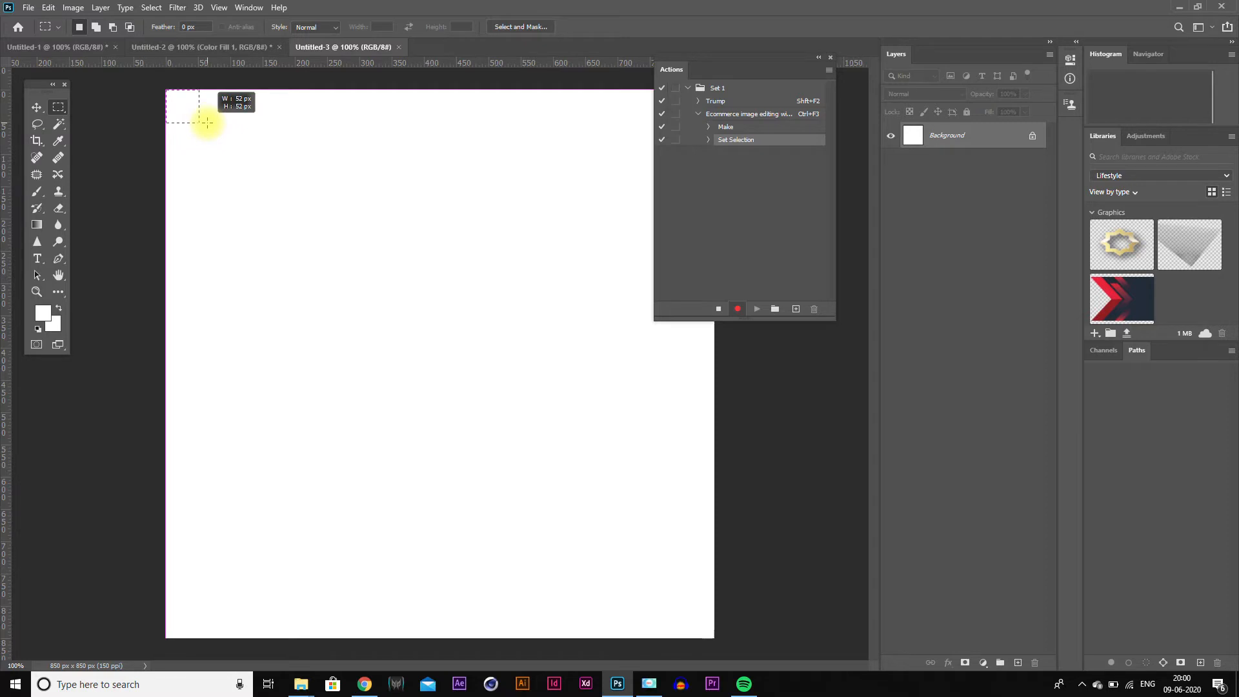
pyautogui.moveTo(207, 123); pyautogui.dragTo(207, 123)
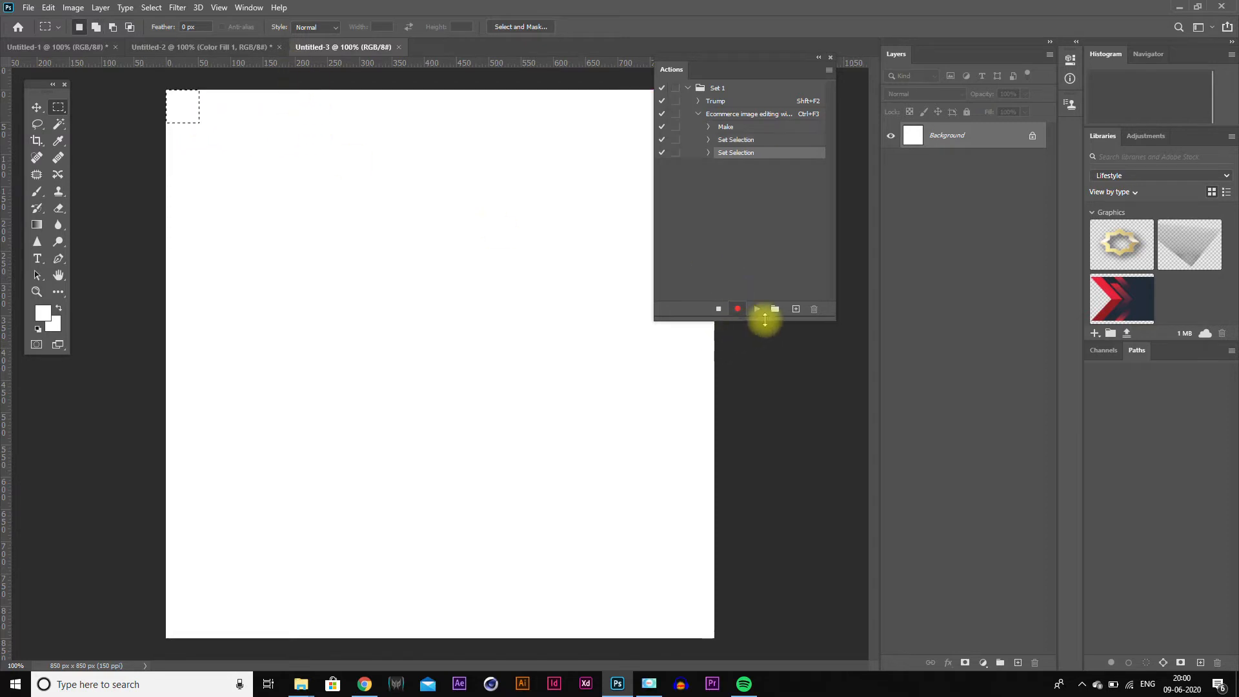
pyautogui.click(982, 663)
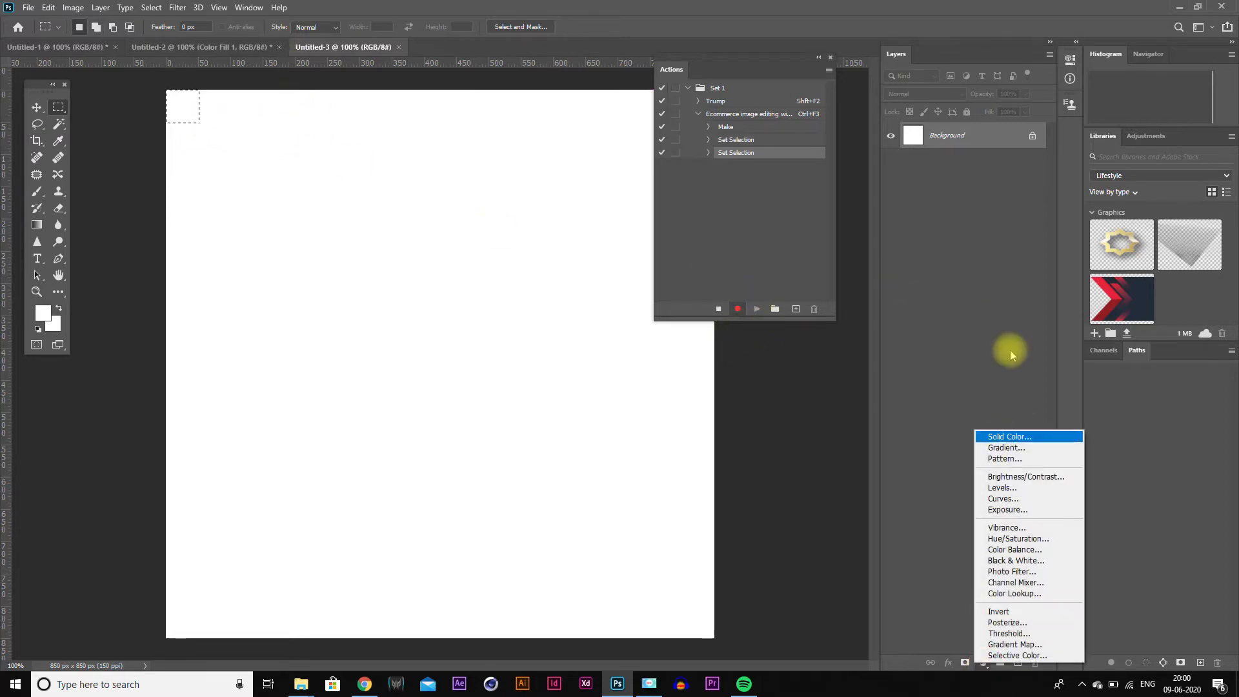
pyautogui.click(1023, 437)
pyautogui.moveTo(824, 171); pyautogui.dragTo(881, 94)
pyautogui.click(1009, 86)
# Place guides along the bottom and right edges of the red square in the document being recorded.
pyautogui.moveTo(401, 62); pyautogui.dragTo(382, 123)
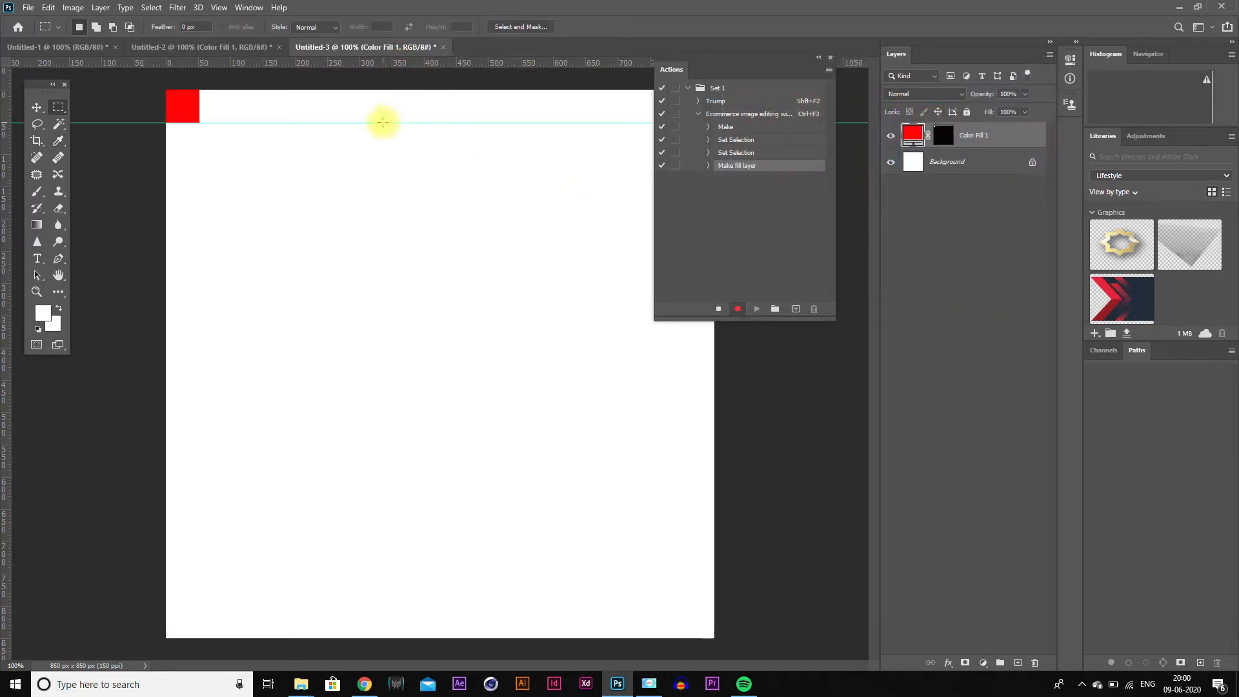
pyautogui.moveTo(6, 160); pyautogui.dragTo(198, 175)
# Align the red square to the canvas's bottom-right corner using a full-canvas selection, and clear the selection.
pyautogui.hotkey('ctrl', 'a')
pyautogui.press('v')
pyautogui.click(317, 28)
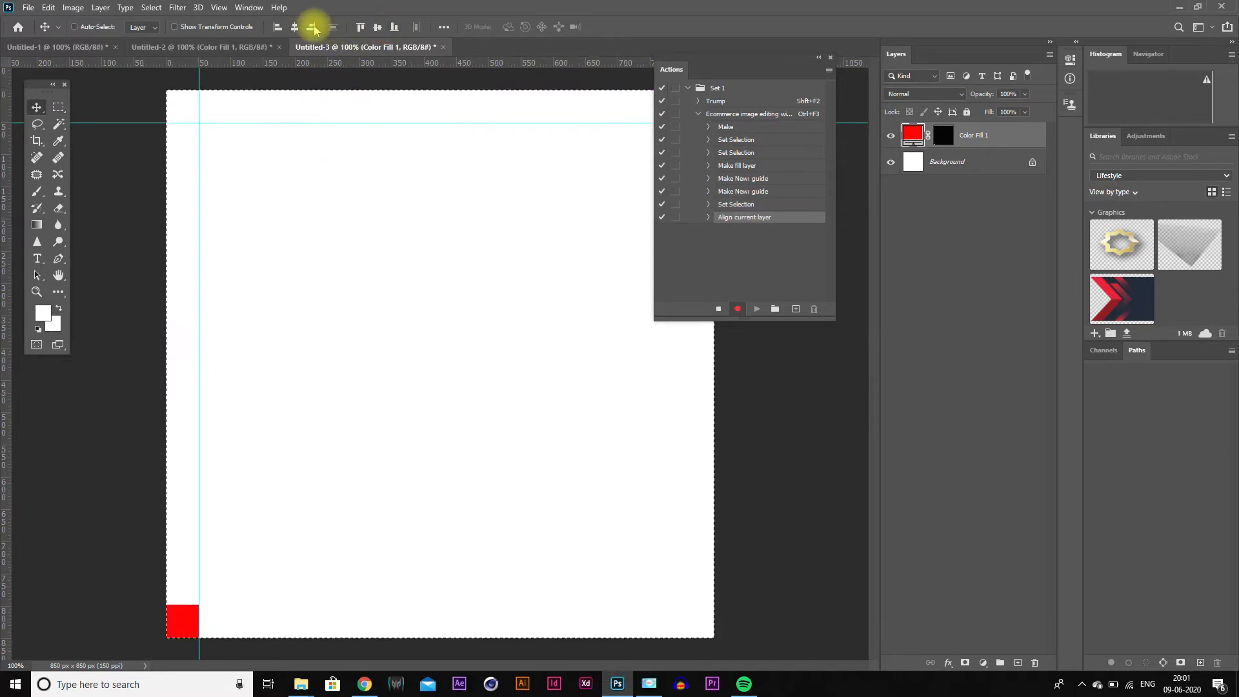
pyautogui.click(311, 27)
pyautogui.hotkey('ctrl', 'd')
# Place guides along the top and left edges of the red square and delete its fill layer.
pyautogui.moveTo(486, 67); pyautogui.dragTo(664, 604)
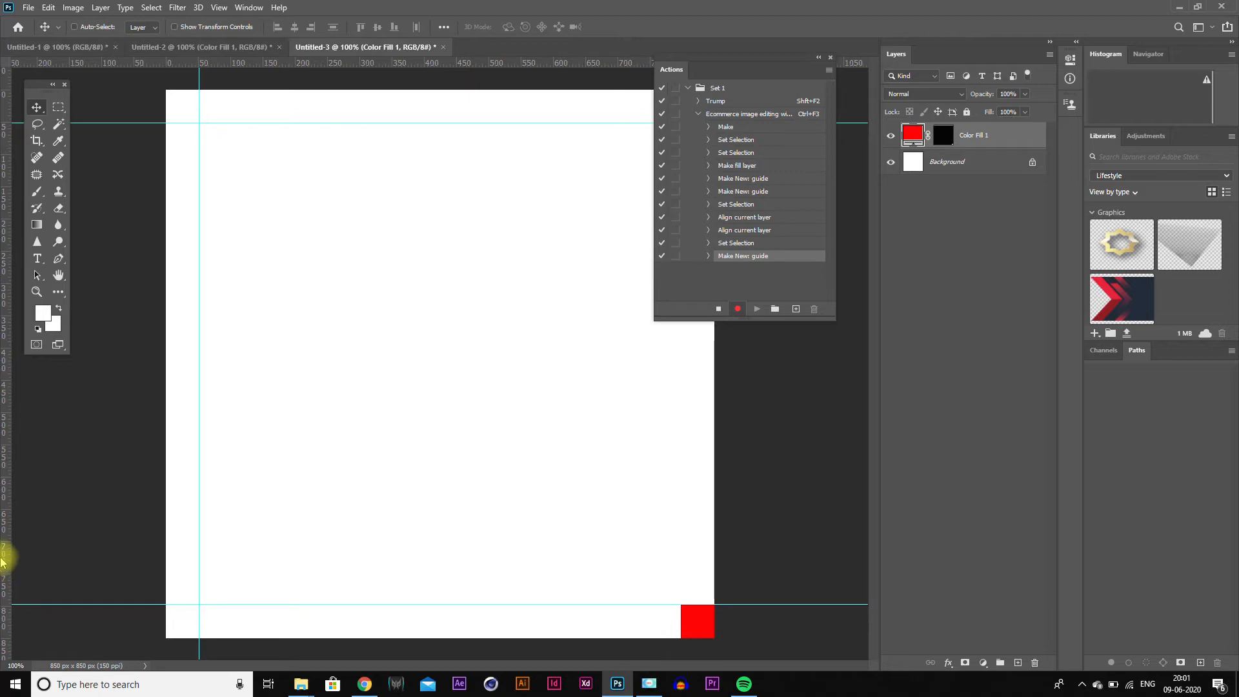
pyautogui.moveTo(7, 561); pyautogui.dragTo(669, 569)
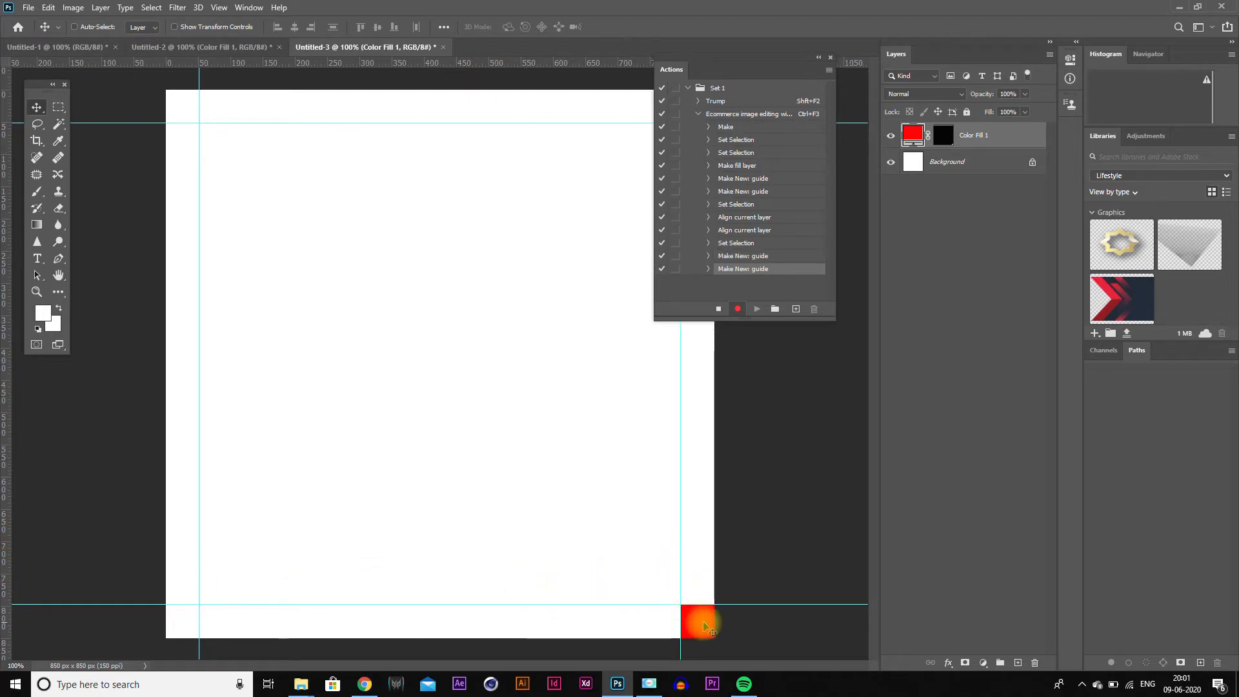
pyautogui.press('Delete')
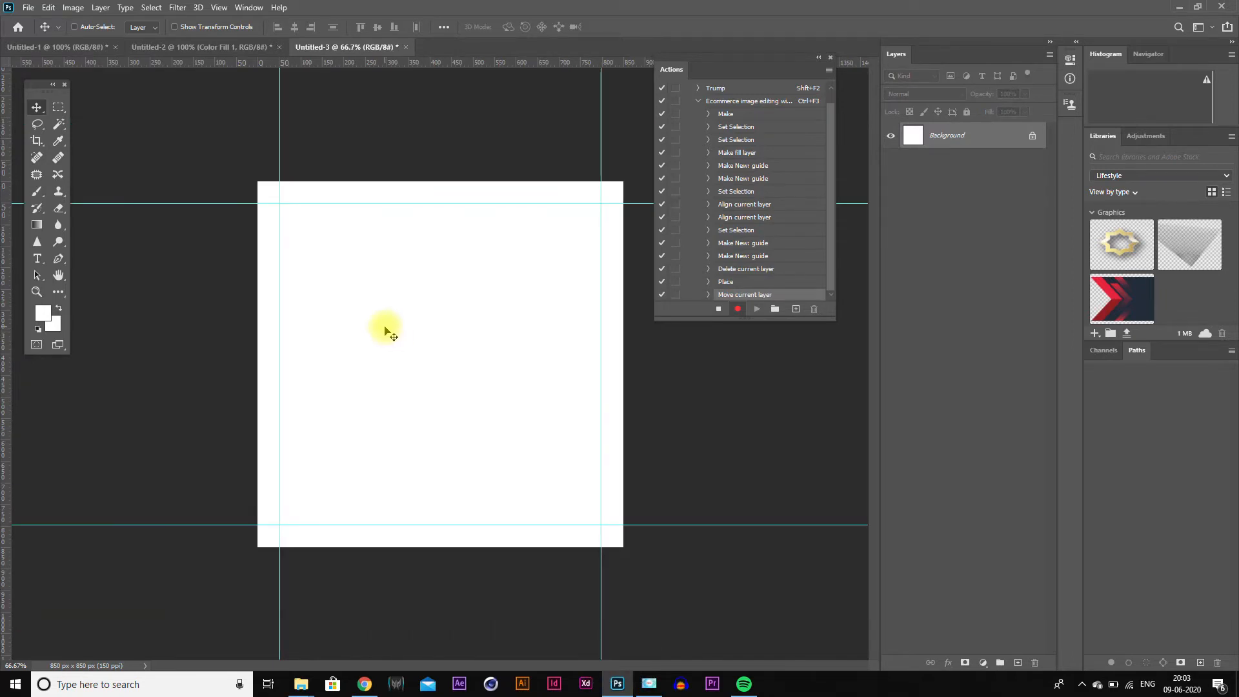
pyautogui.click(647, 682)
pyautogui.click(1142, 643)
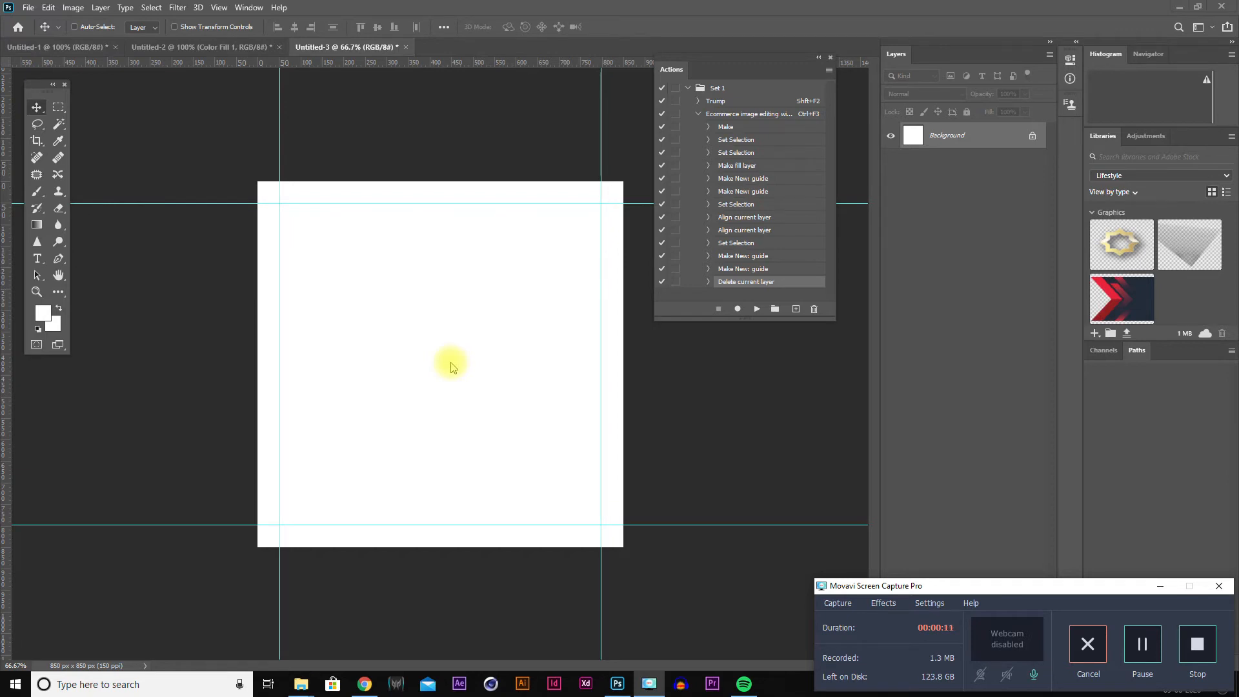
pyautogui.press('space')
# Collapse the steps of the "Ecommerce image editing with grid" action and run the action to test it.
pyautogui.click(697, 114)
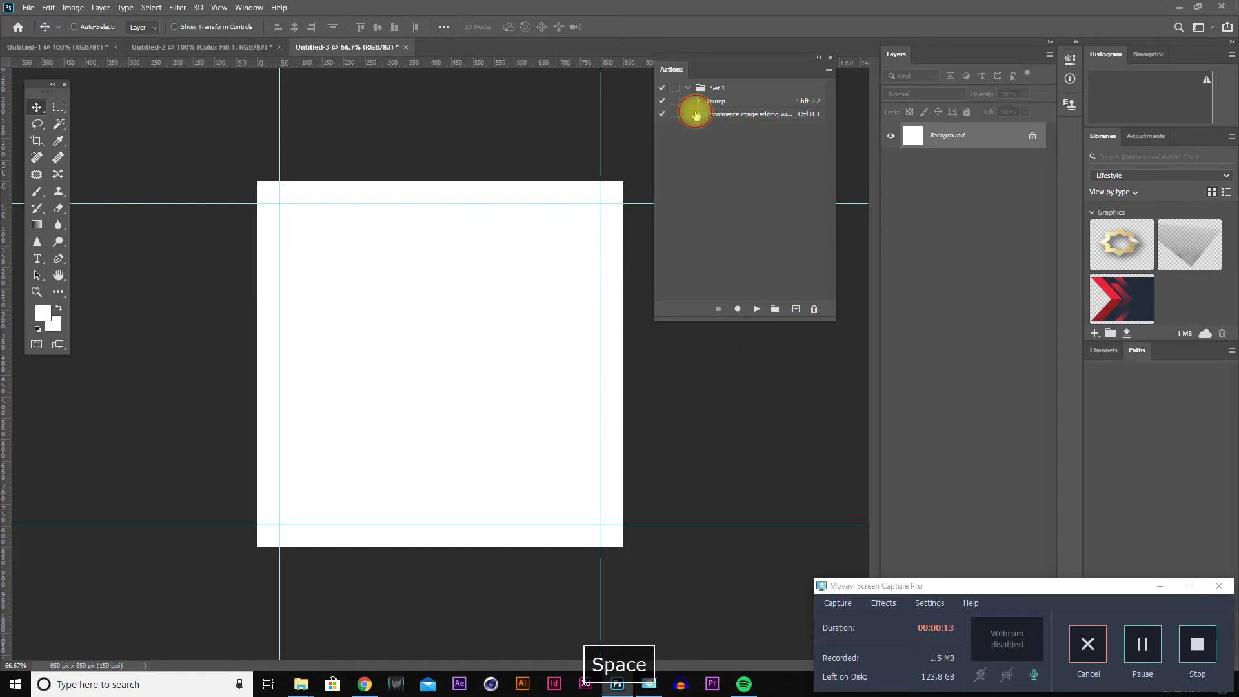
pyautogui.click(800, 115)
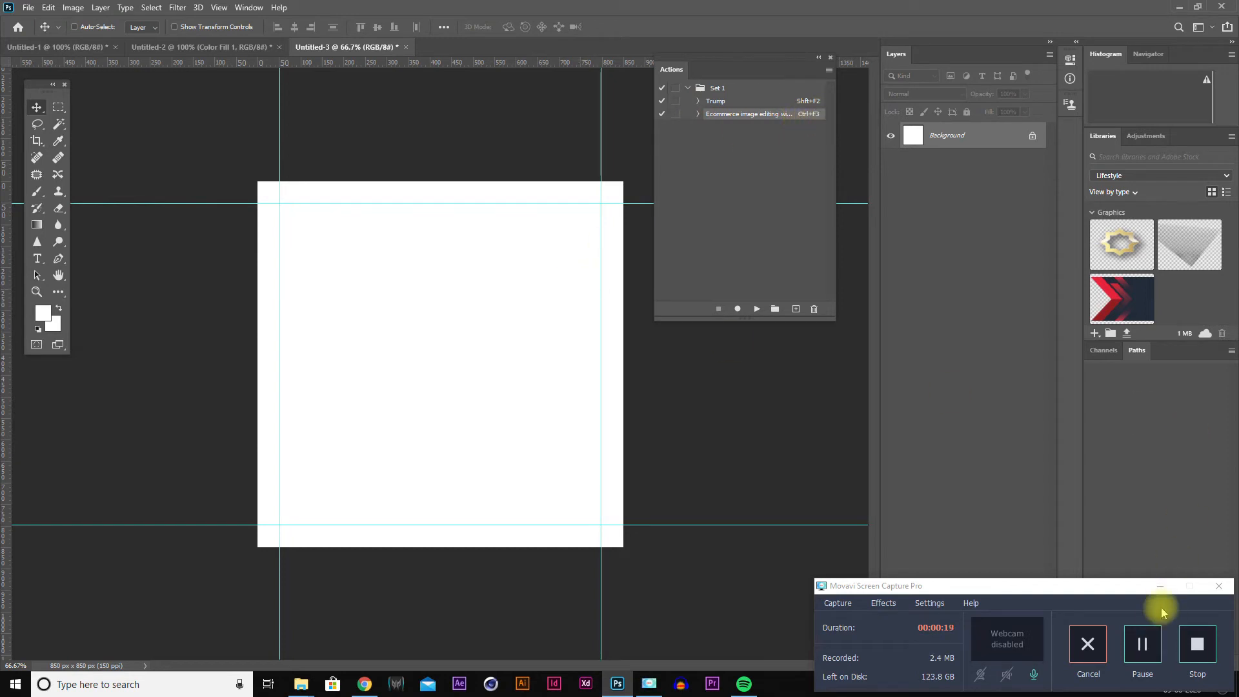
pyautogui.click(1159, 586)
pyautogui.press('space')
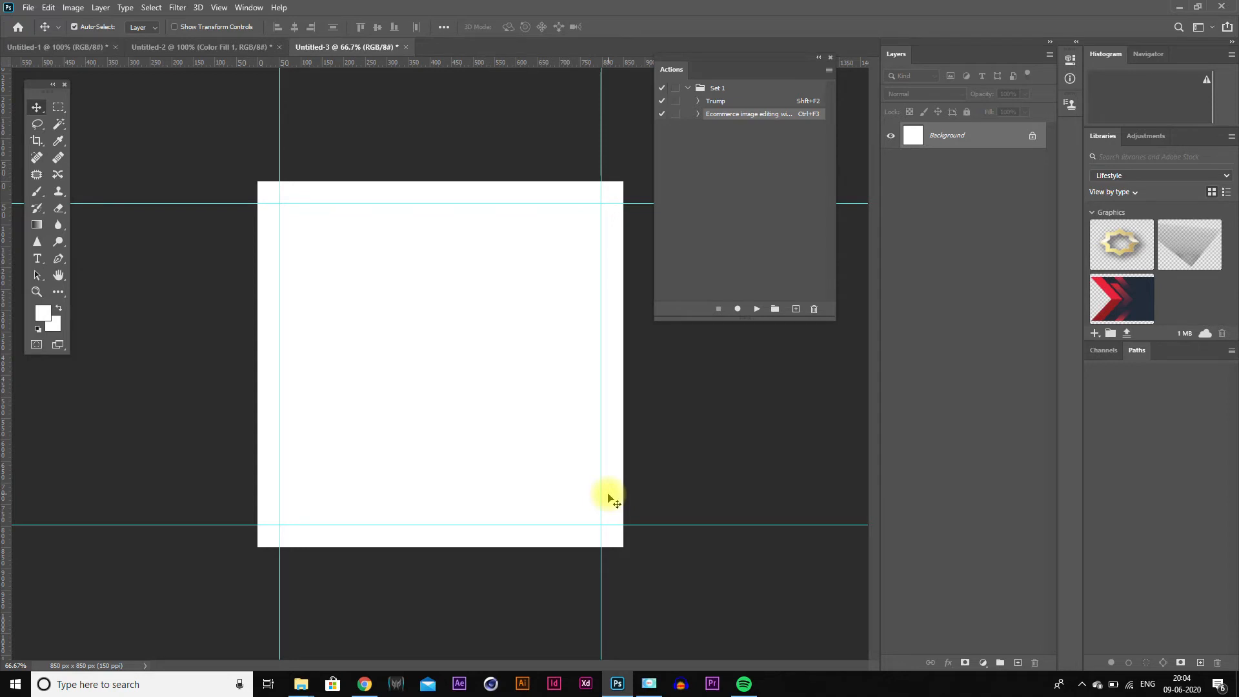
pyautogui.hotkey('ctrl', 'f3')
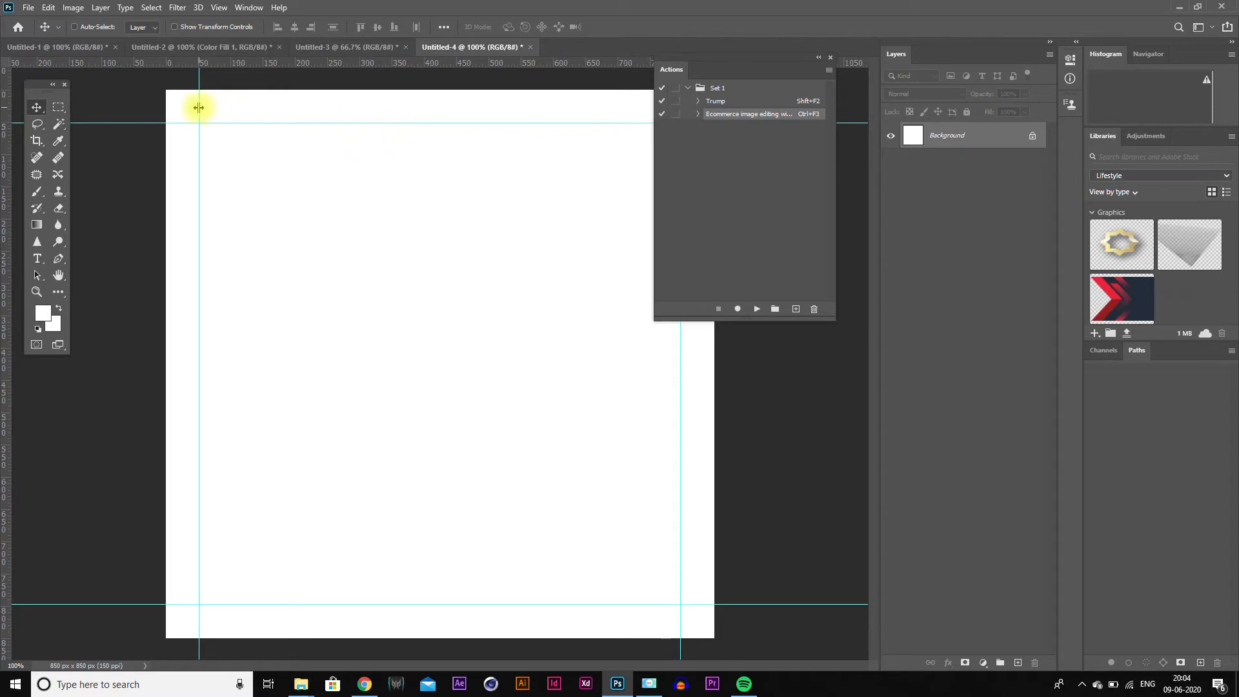
# Close all four untitled documents without saving their changes.
pyautogui.click(351, 47)
pyautogui.click(405, 47)
pyautogui.click(620, 254)
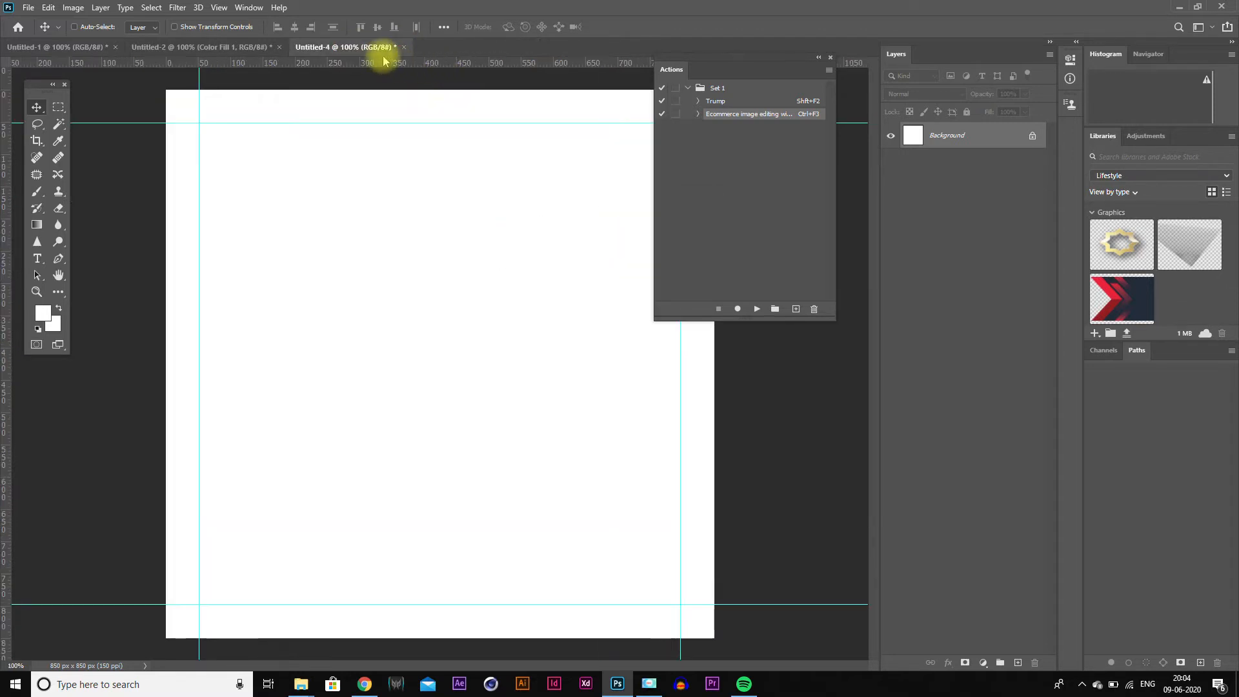
pyautogui.click(403, 47)
pyautogui.click(614, 254)
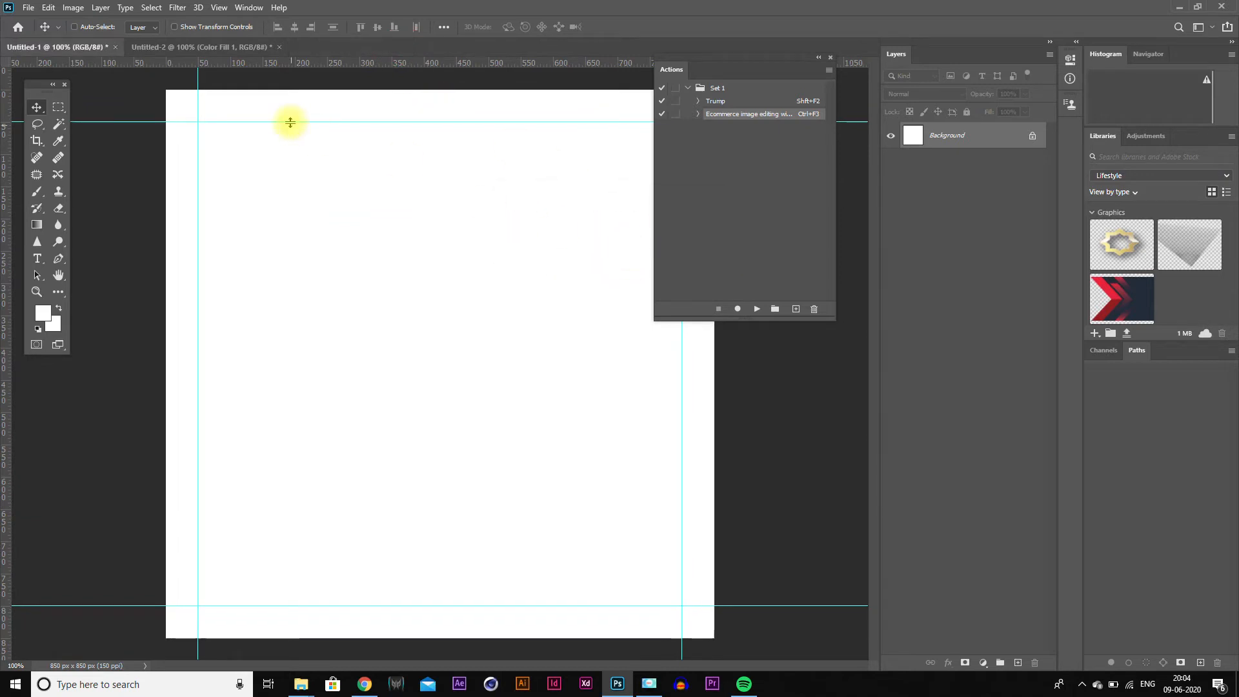
pyautogui.click(278, 48)
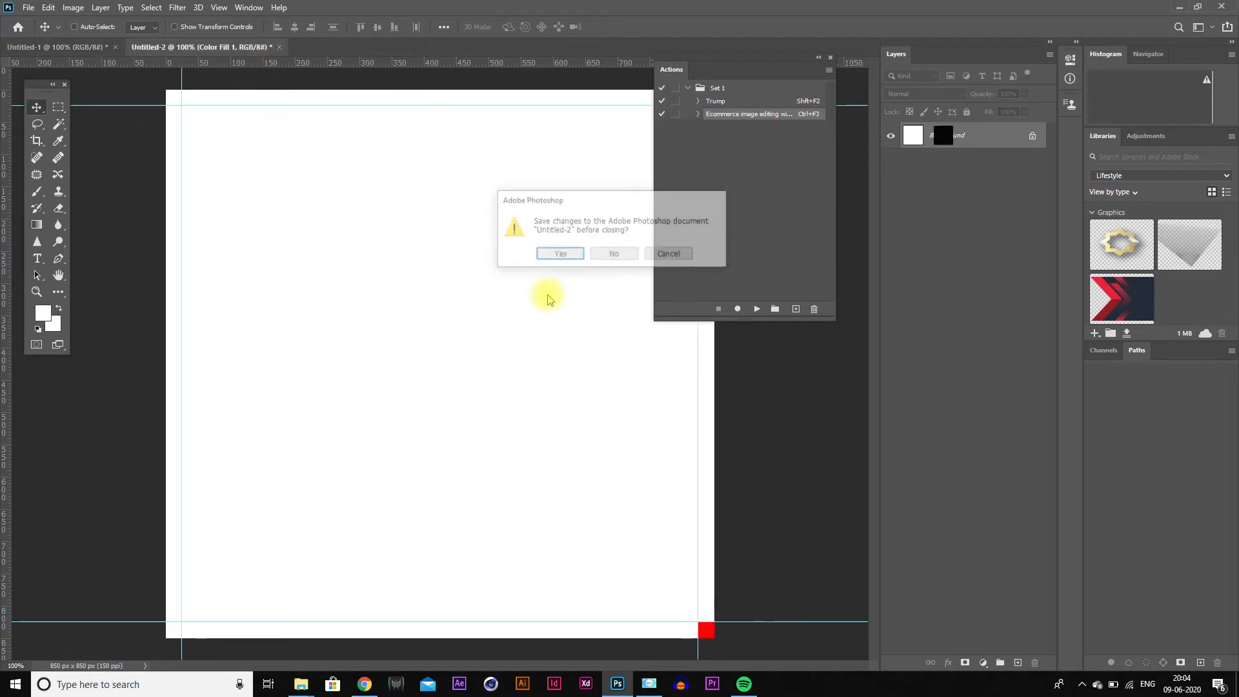
pyautogui.click(614, 254)
pyautogui.click(115, 47)
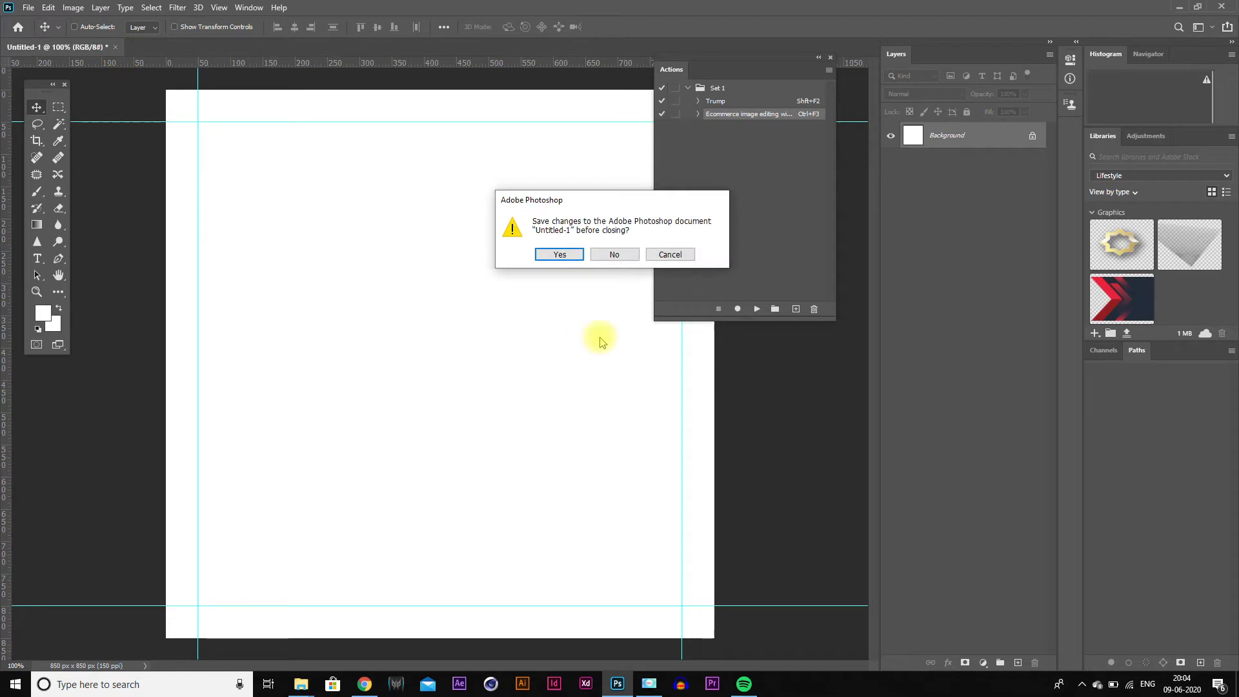
pyautogui.click(613, 254)
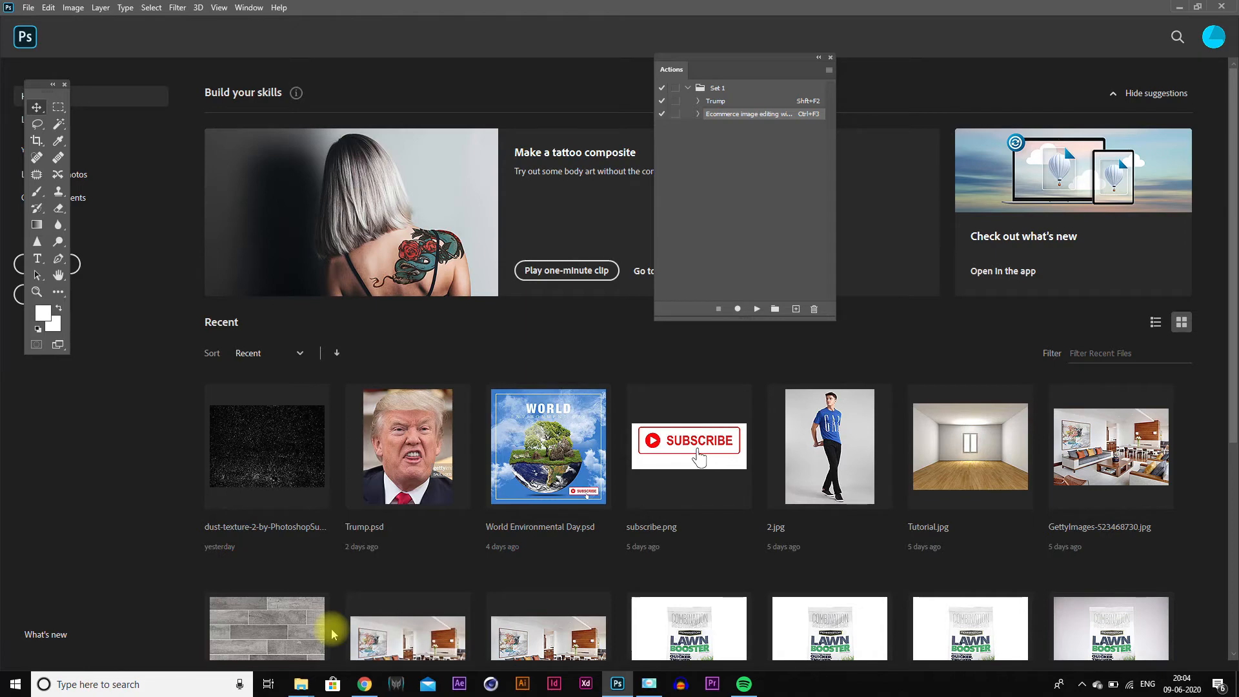
# Run the Ecommerce image editing action and place the brown handbag image from the Downloads folder in the new document.
pyautogui.hotkey('ctrl', 'F3')
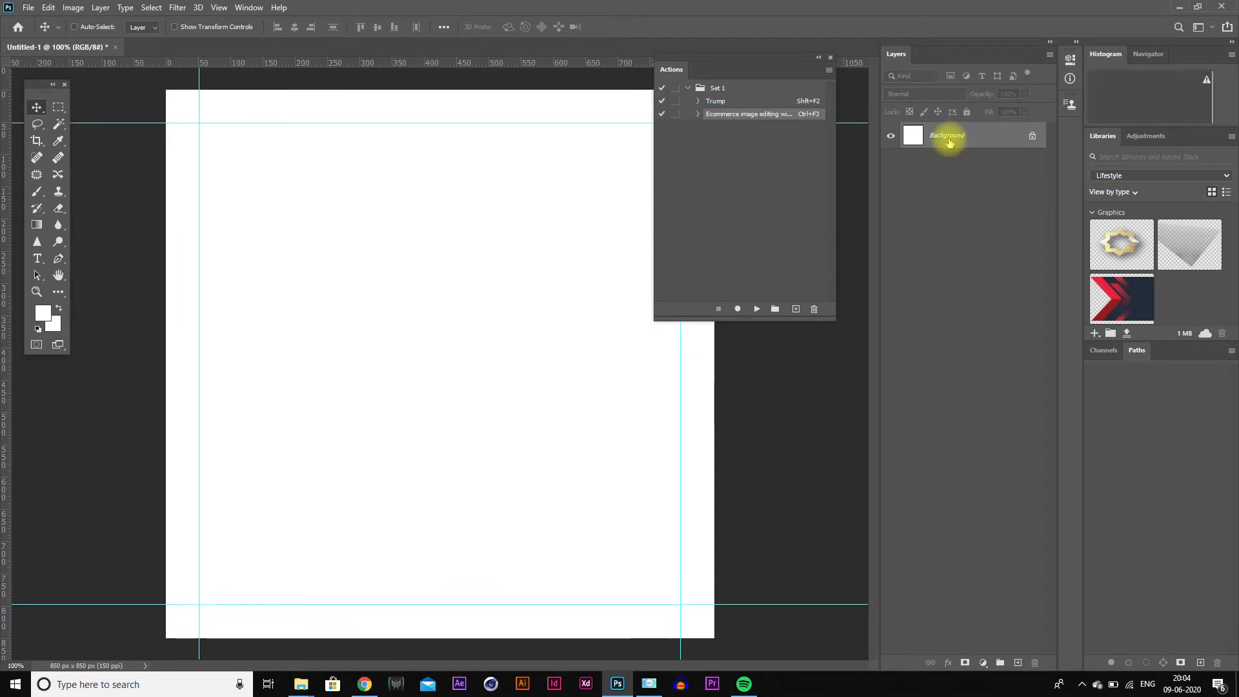
pyautogui.click(300, 682)
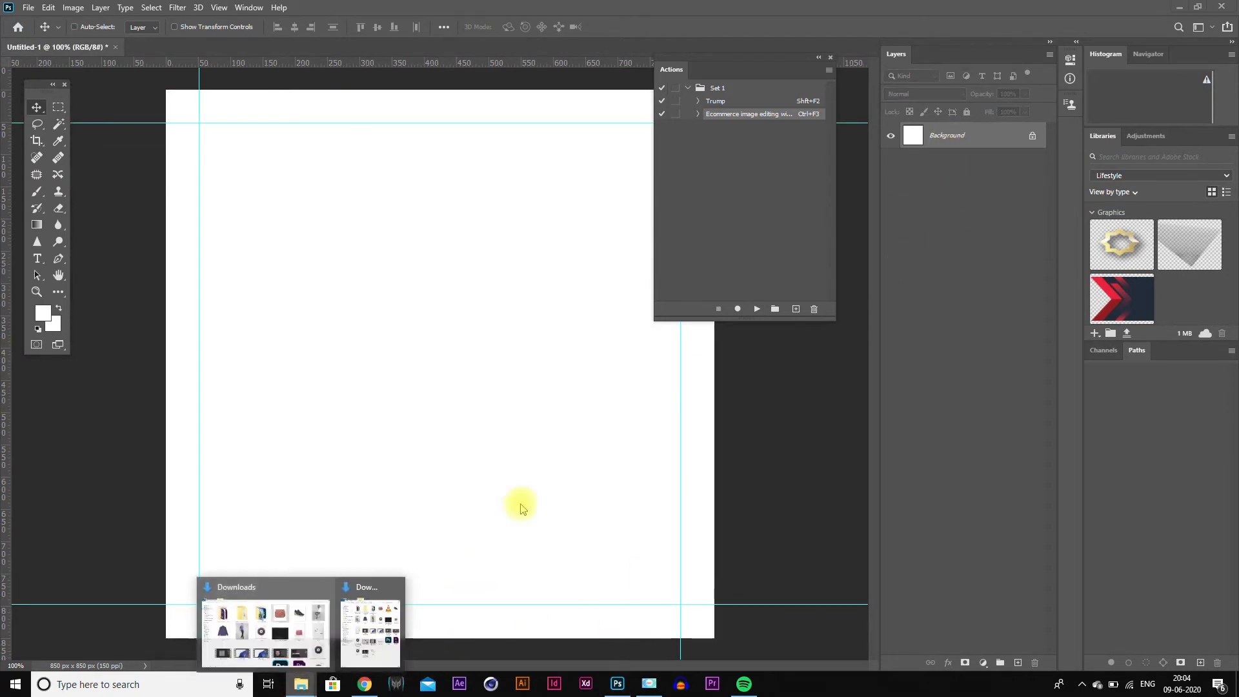
pyautogui.click(298, 610)
pyautogui.moveTo(733, 198); pyautogui.dragTo(470, 244)
pyautogui.hotkey('alt', 'Tab')
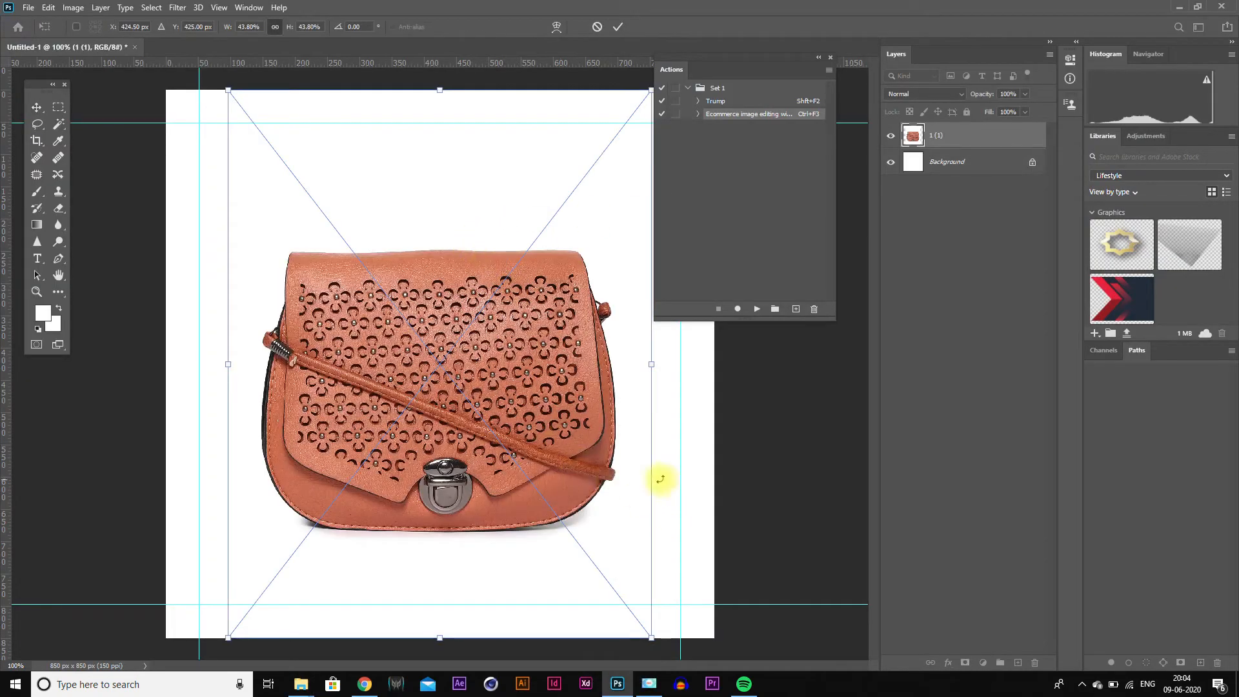
# Enlarge the placed handbag to span the width between the side guides and move the actions list clear of the canvas.
pyautogui.moveTo(648, 367); pyautogui.dragTo(721, 393)
pyautogui.press('Return')
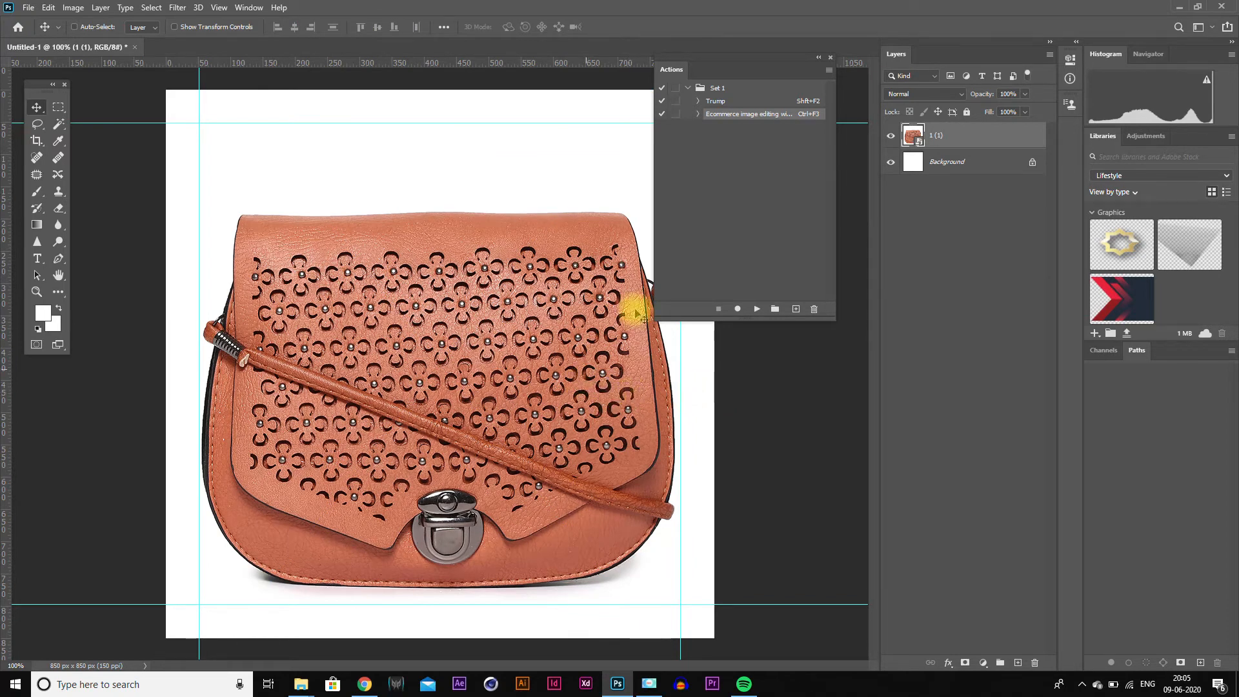
pyautogui.moveTo(710, 62); pyautogui.dragTo(821, 215)
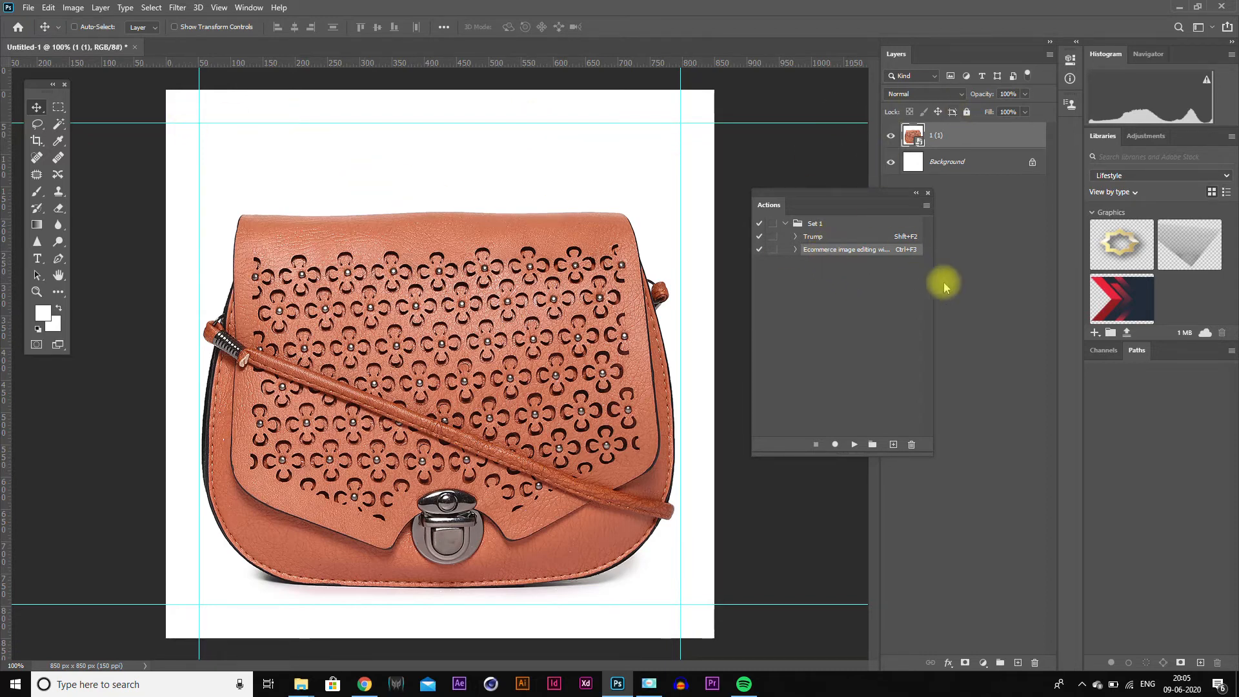
# Create an action named "25 px" in Set 1 with function key F4 and the Control modifier, and start recording.
pyautogui.click(926, 205)
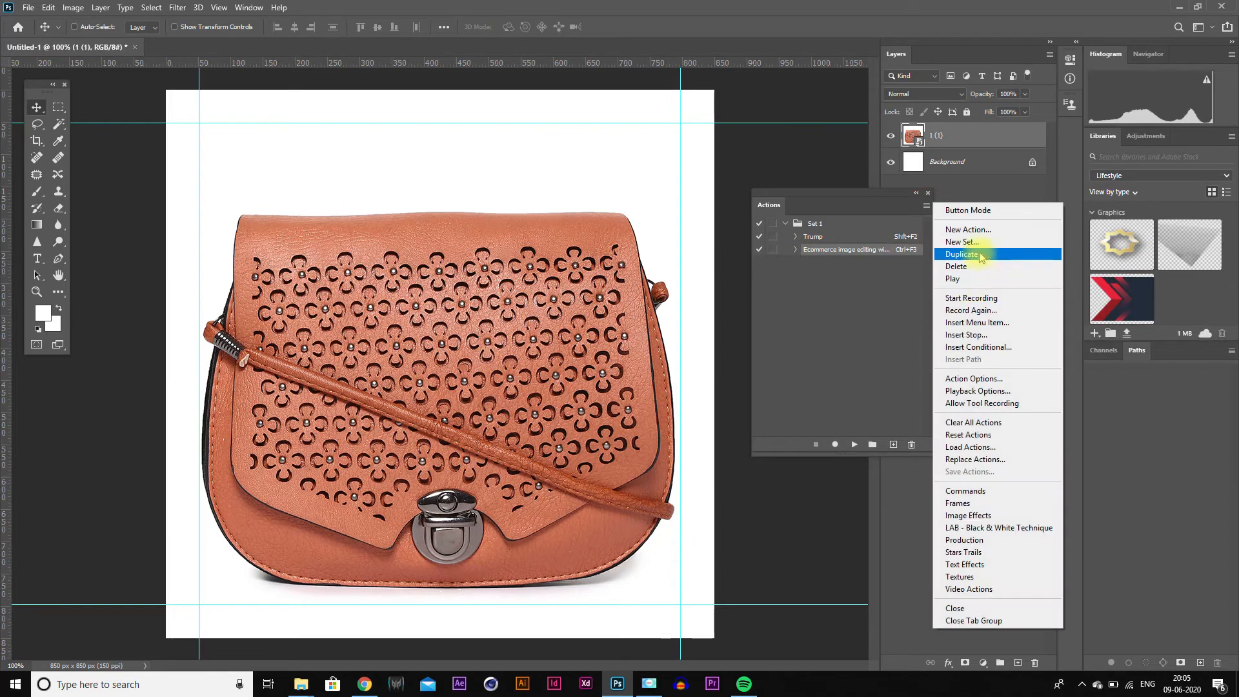
pyautogui.click(968, 230)
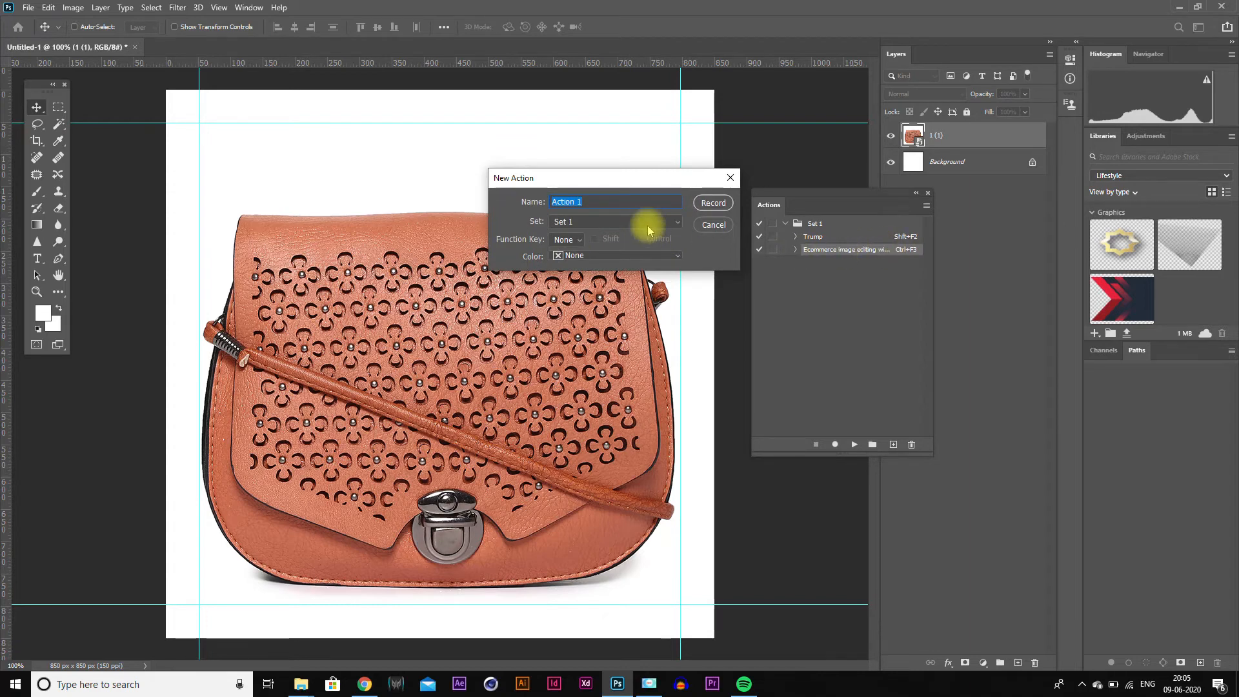
pyautogui.write('25')
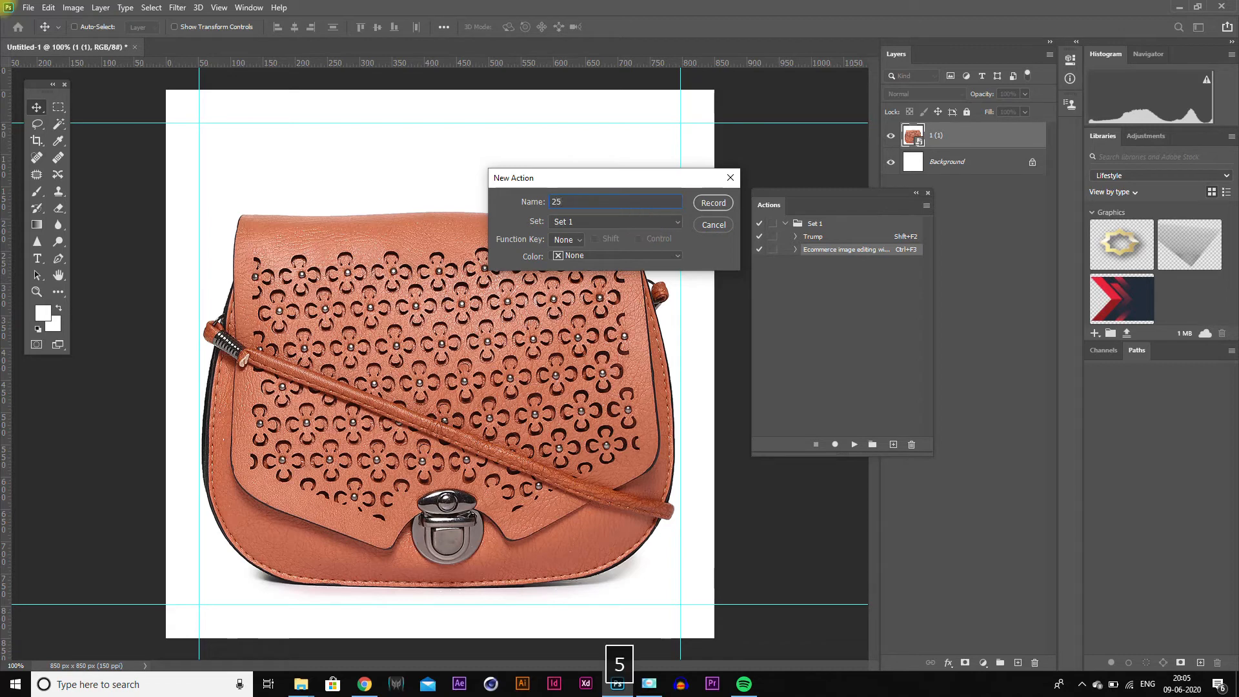
pyautogui.write(' px')
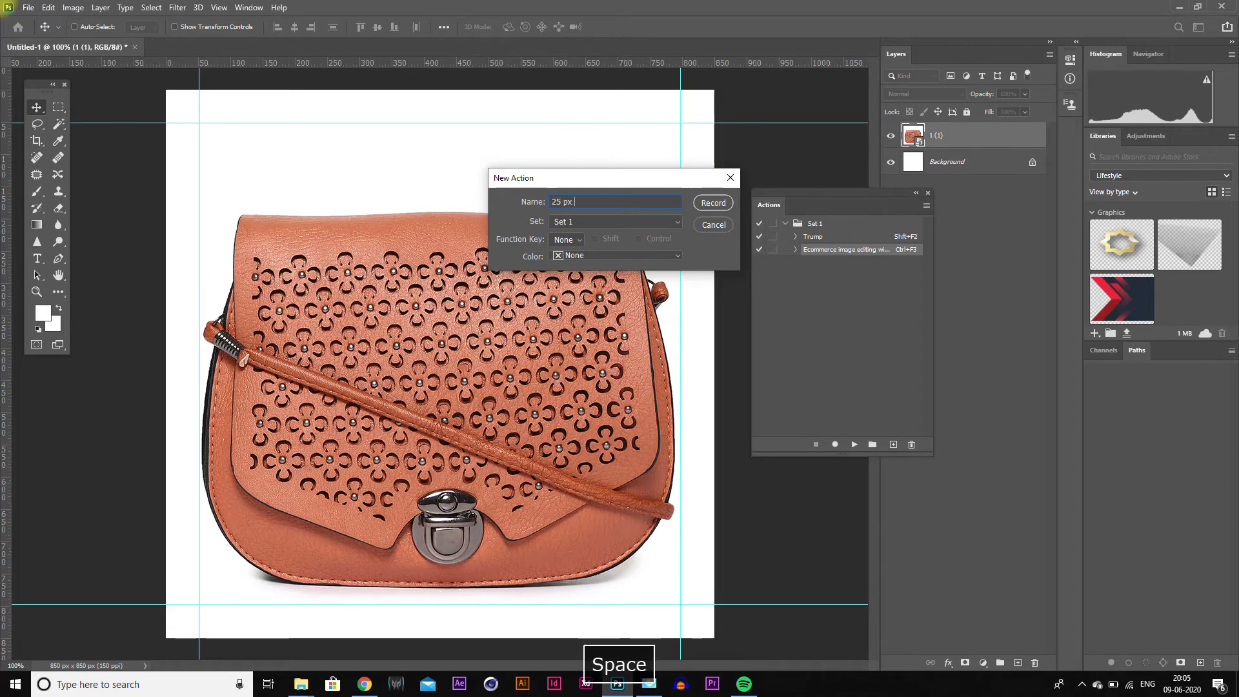
pyautogui.click(565, 239)
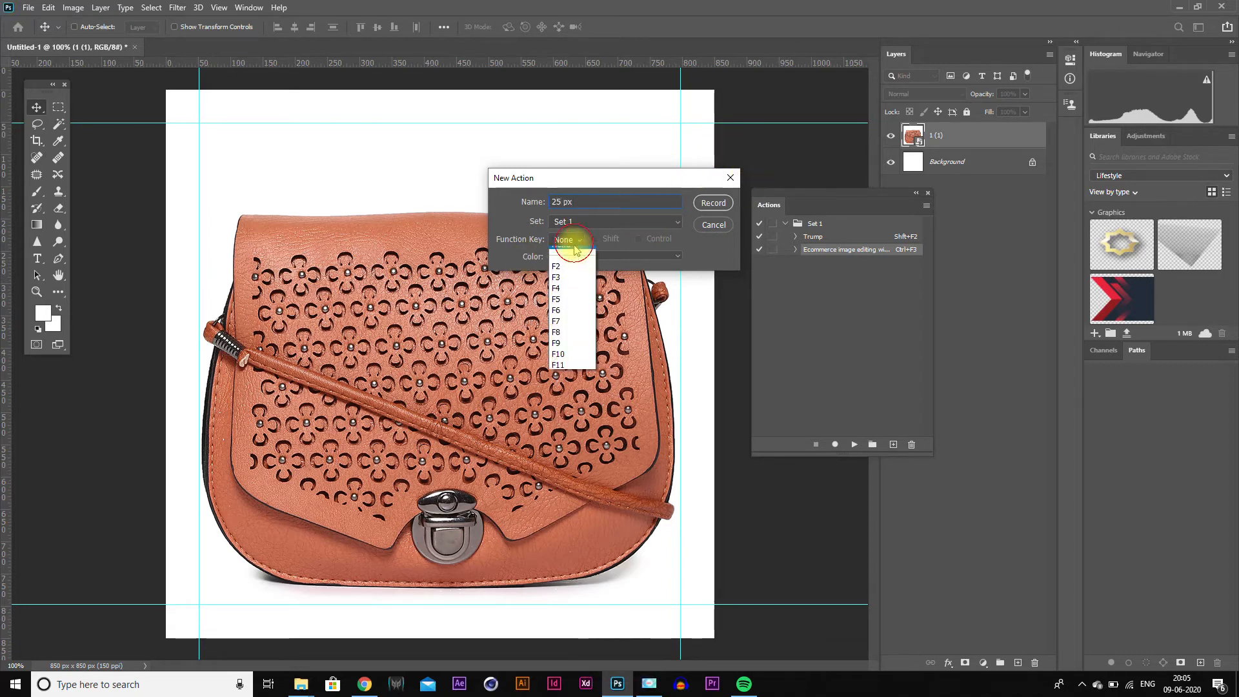
pyautogui.click(571, 295)
pyautogui.click(638, 238)
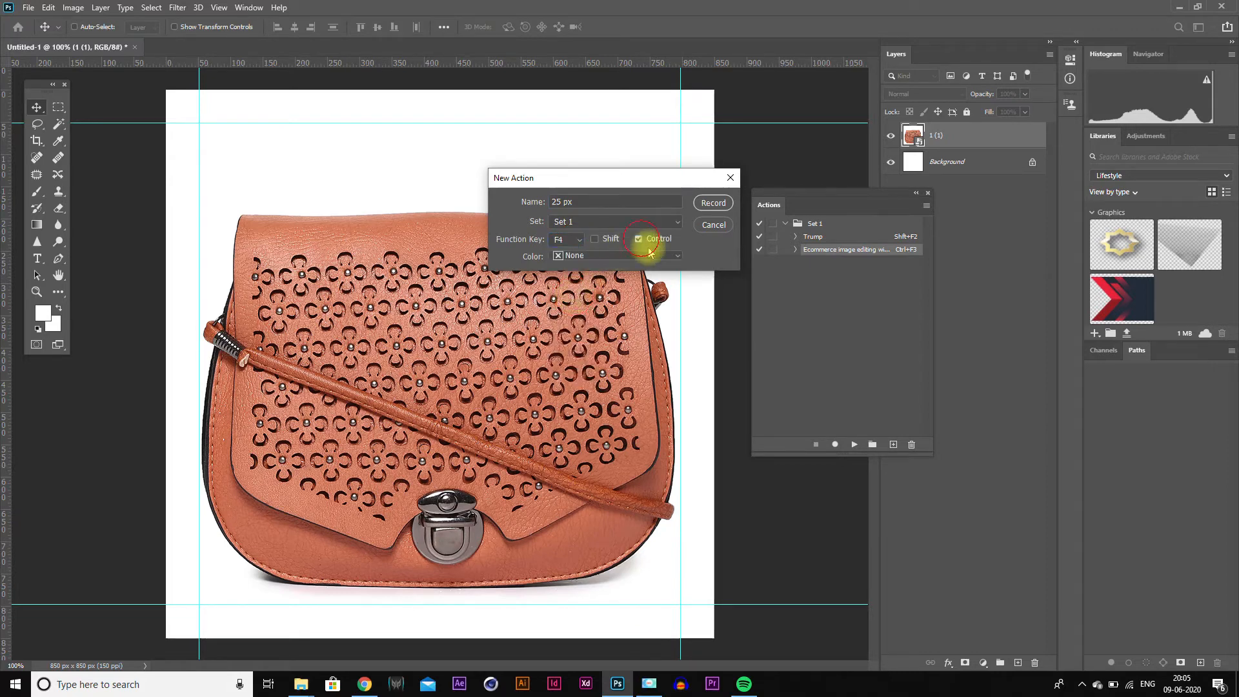
pyautogui.click(713, 203)
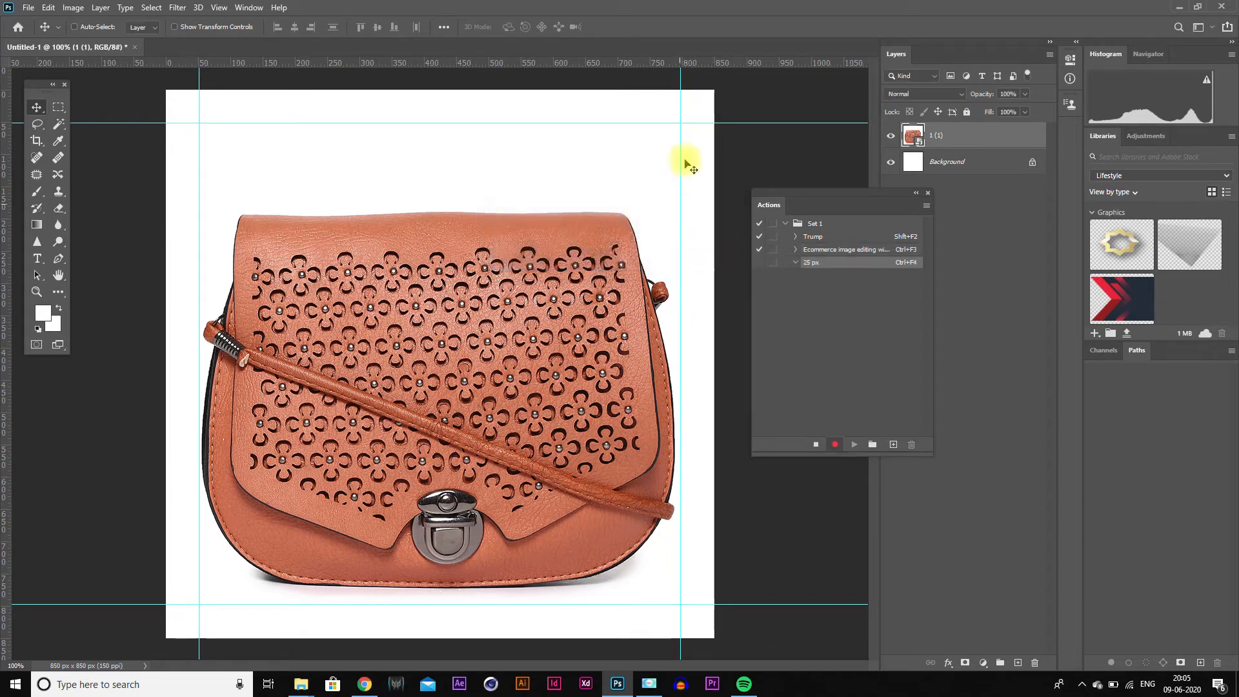
# Record creating an 850 x 850 pixel document at 150 pixels/inch and select a square of about 25 pixels in its top-left corner.
pyautogui.hotkey('ctrl', 'n')
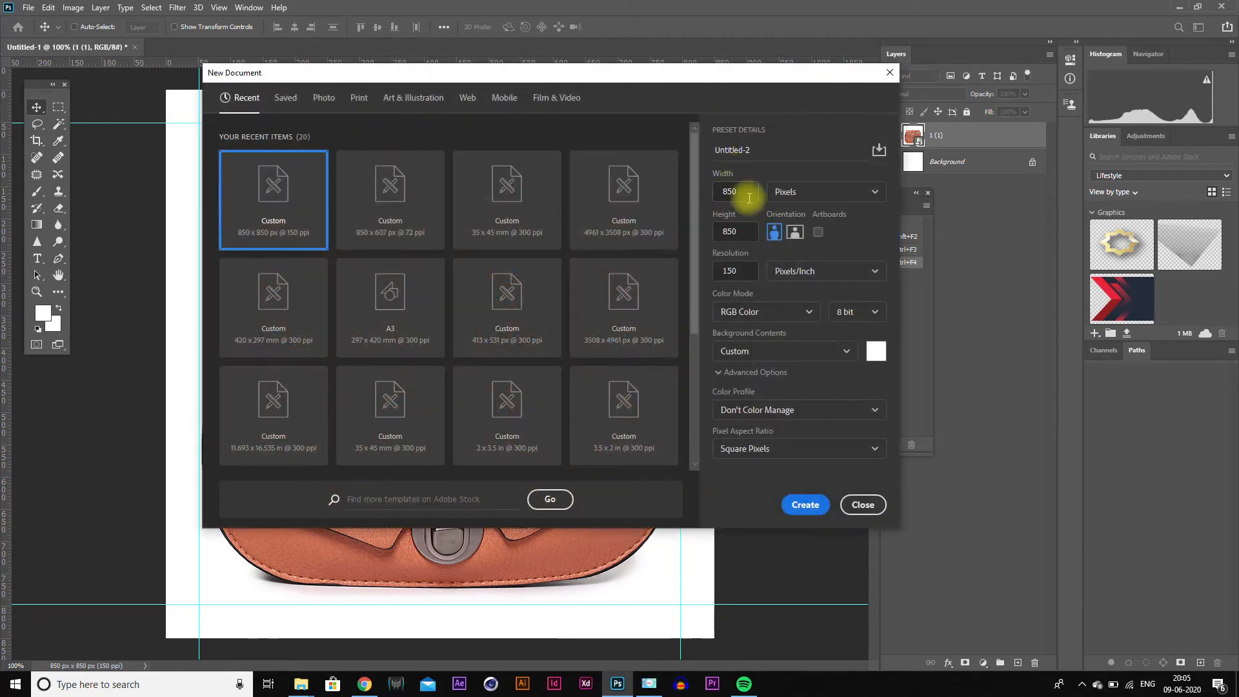
pyautogui.click(805, 504)
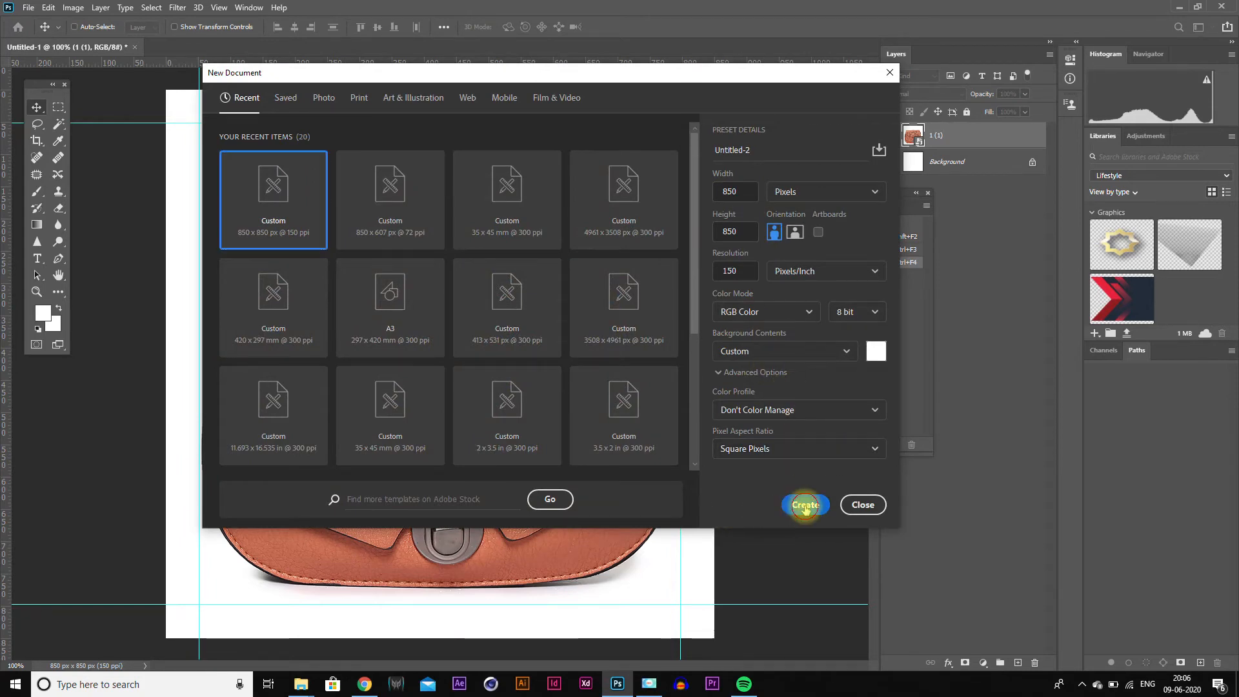
pyautogui.press('m')
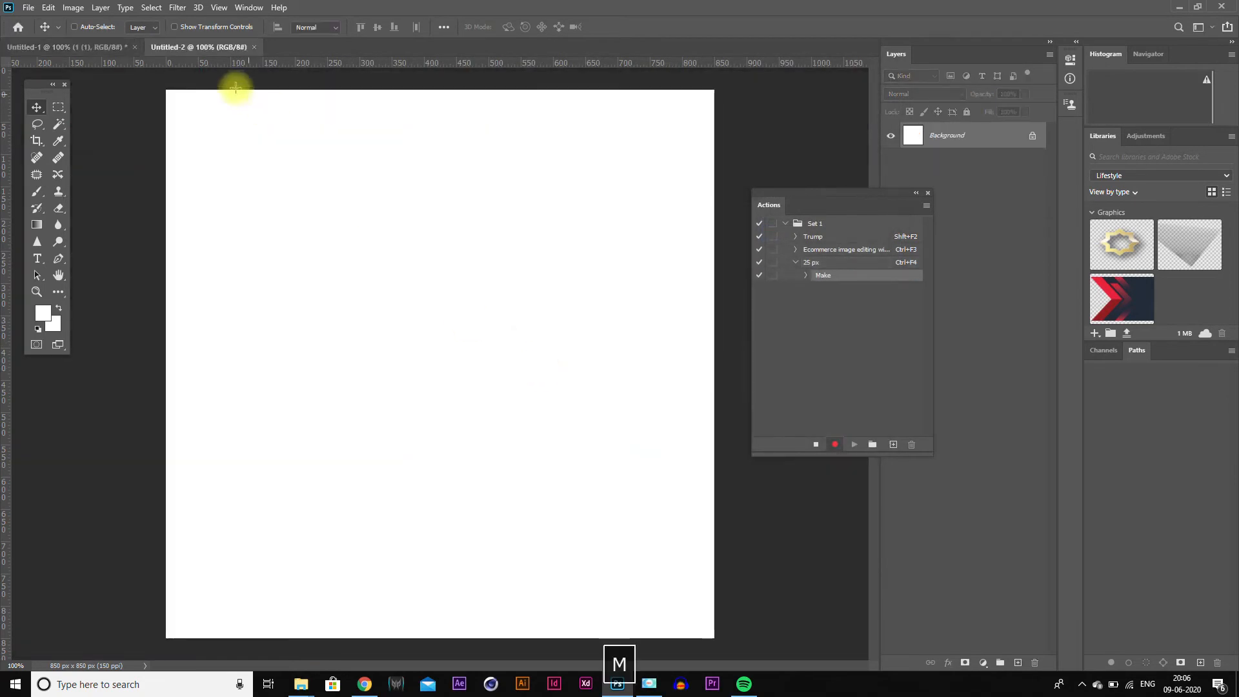
pyautogui.moveTo(167, 86); pyautogui.dragTo(195, 105)
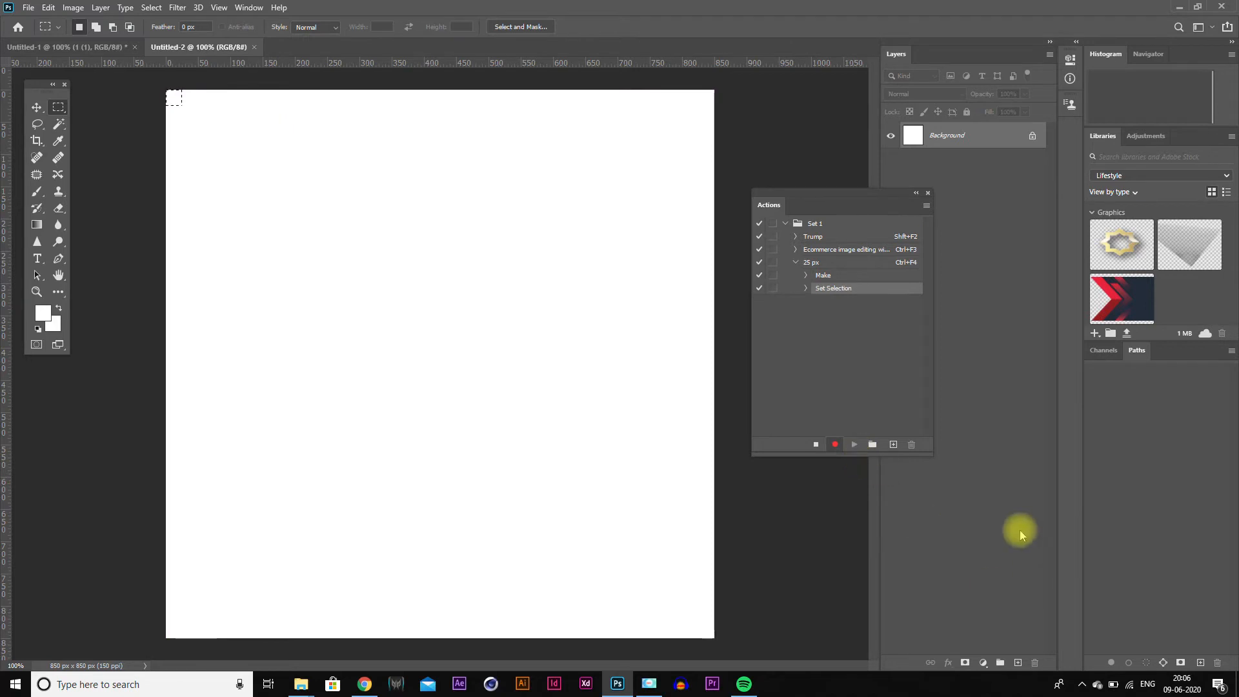
# Fill the selected square with a red (ff0000) Solid Color layer and place guides along its bottom and right edges.
pyautogui.click(983, 663)
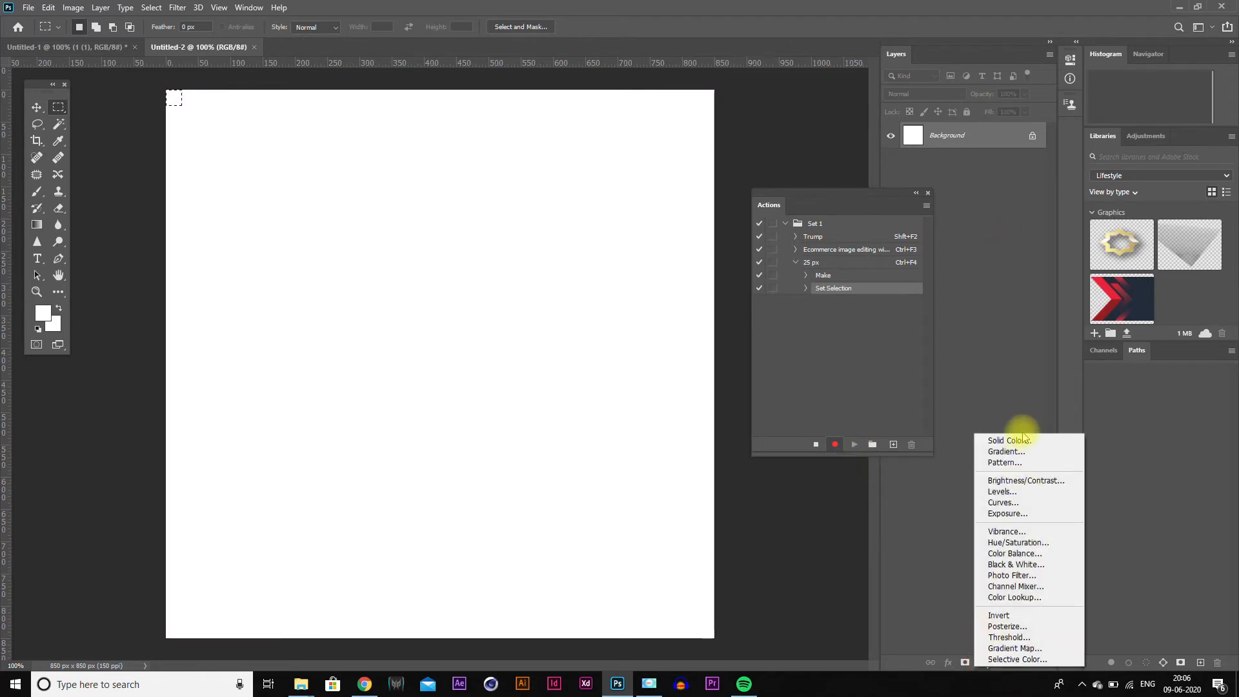
pyautogui.click(1023, 440)
pyautogui.moveTo(843, 112); pyautogui.dragTo(931, 75)
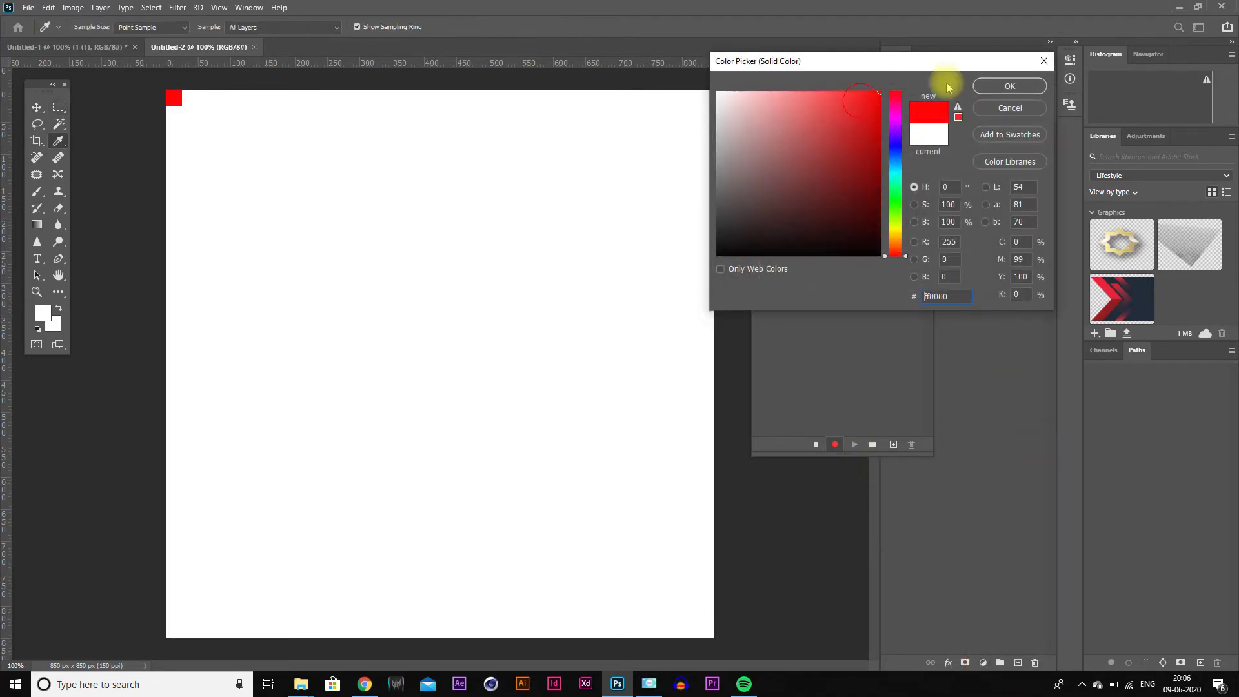
pyautogui.click(1010, 86)
pyautogui.moveTo(307, 63); pyautogui.dragTo(305, 107)
pyautogui.moveTo(6, 125); pyautogui.dragTo(182, 125)
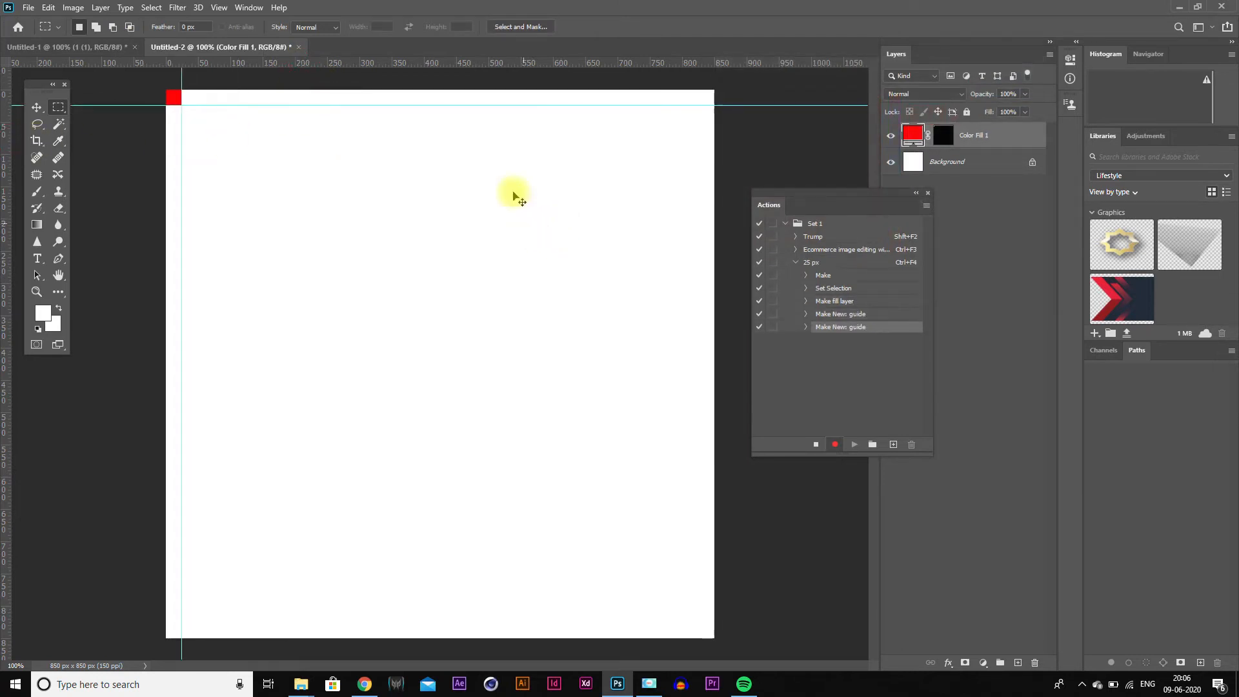
# Select the whole canvas and align the small red square to its bottom-right corner.
pyautogui.hotkey('ctrl', 'a')
pyautogui.press('v')
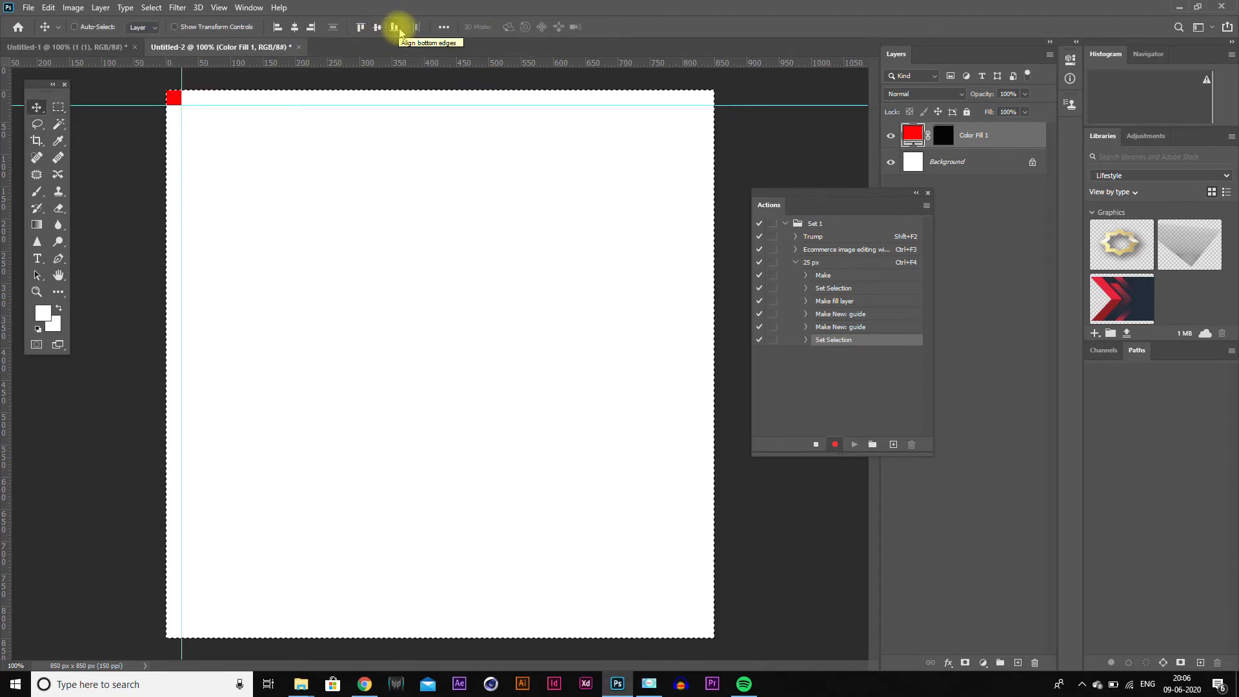
pyautogui.click(398, 29)
pyautogui.click(311, 26)
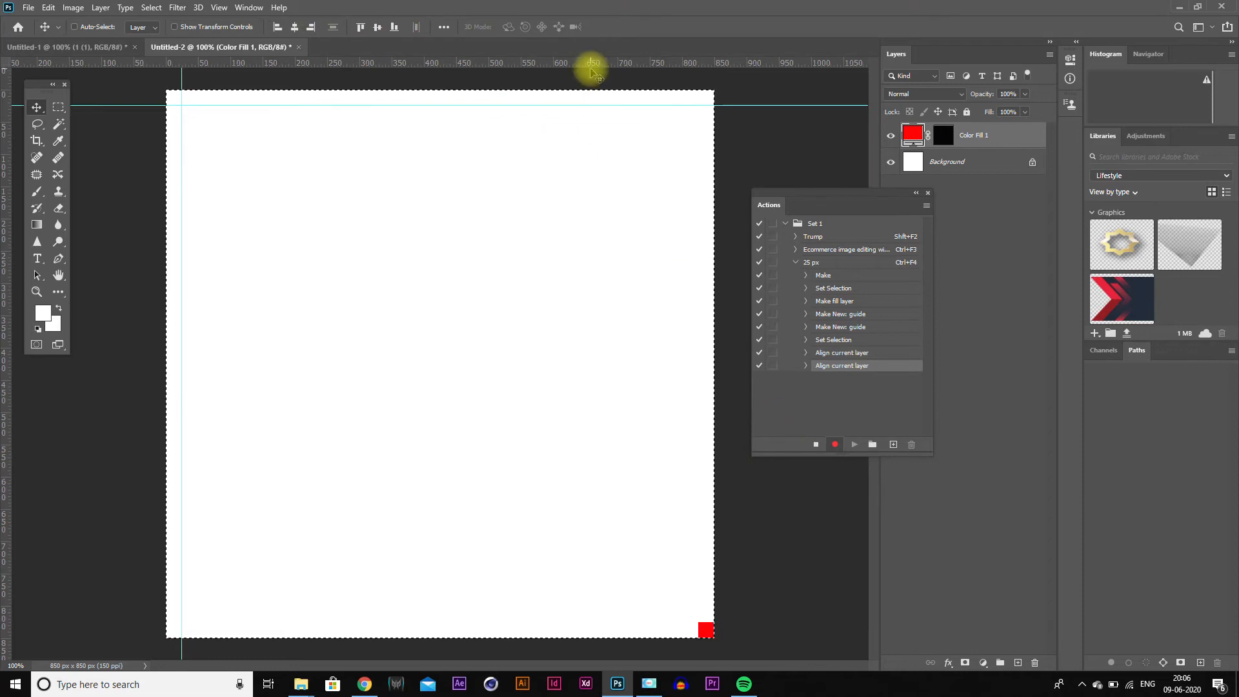
# Deselect the canvas and place guides along the top and left edges of the red square in the bottom-right corner.
pyautogui.hotkey('ctrl', 'd')
pyautogui.moveTo(603, 63); pyautogui.dragTo(715, 621)
pyautogui.moveTo(8, 506); pyautogui.dragTo(697, 567)
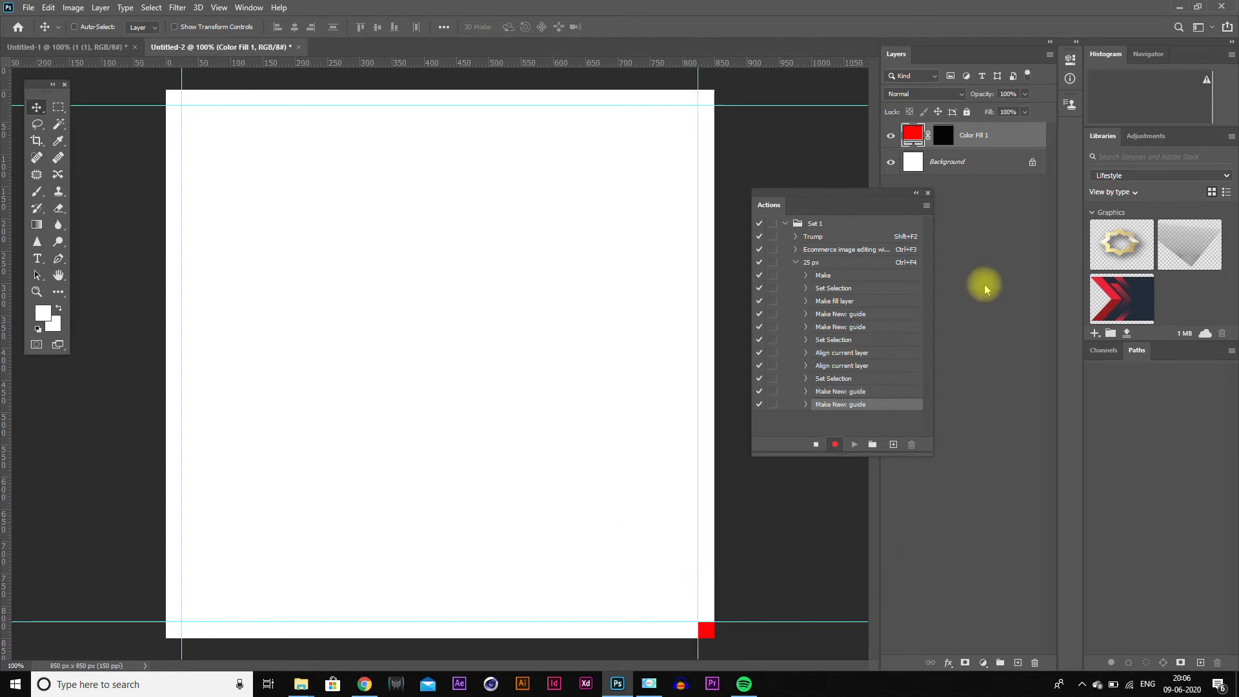
# Delete the Color Fill 1 layer and stop recording the "25 px" action.
pyautogui.press('Delete')
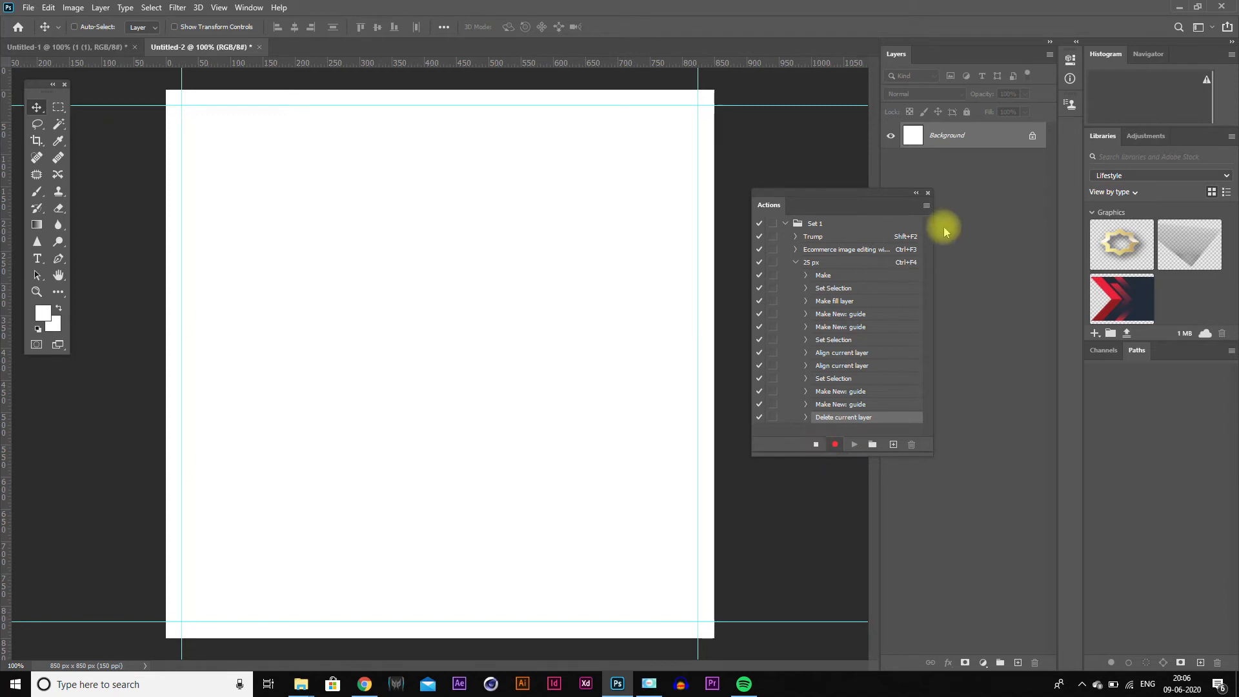
pyautogui.click(815, 445)
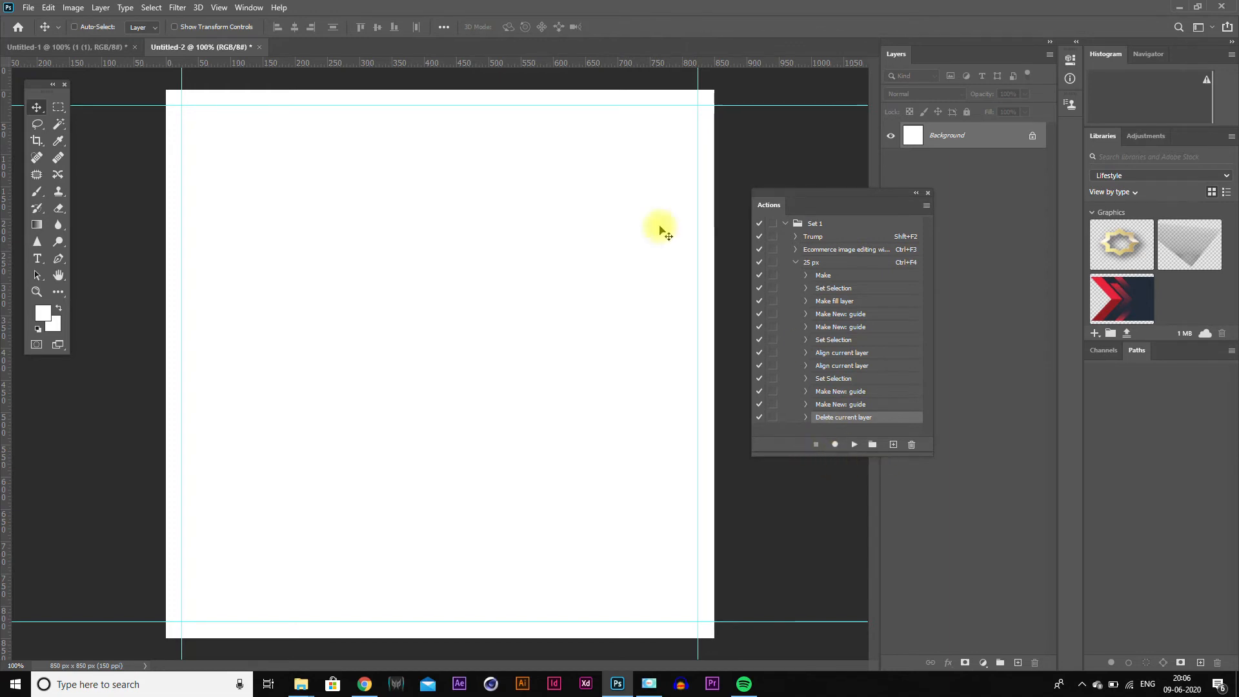
# Close both Untitled documents without saving their changes.
pyautogui.click(259, 47)
pyautogui.press('Escape')
pyautogui.click(134, 47)
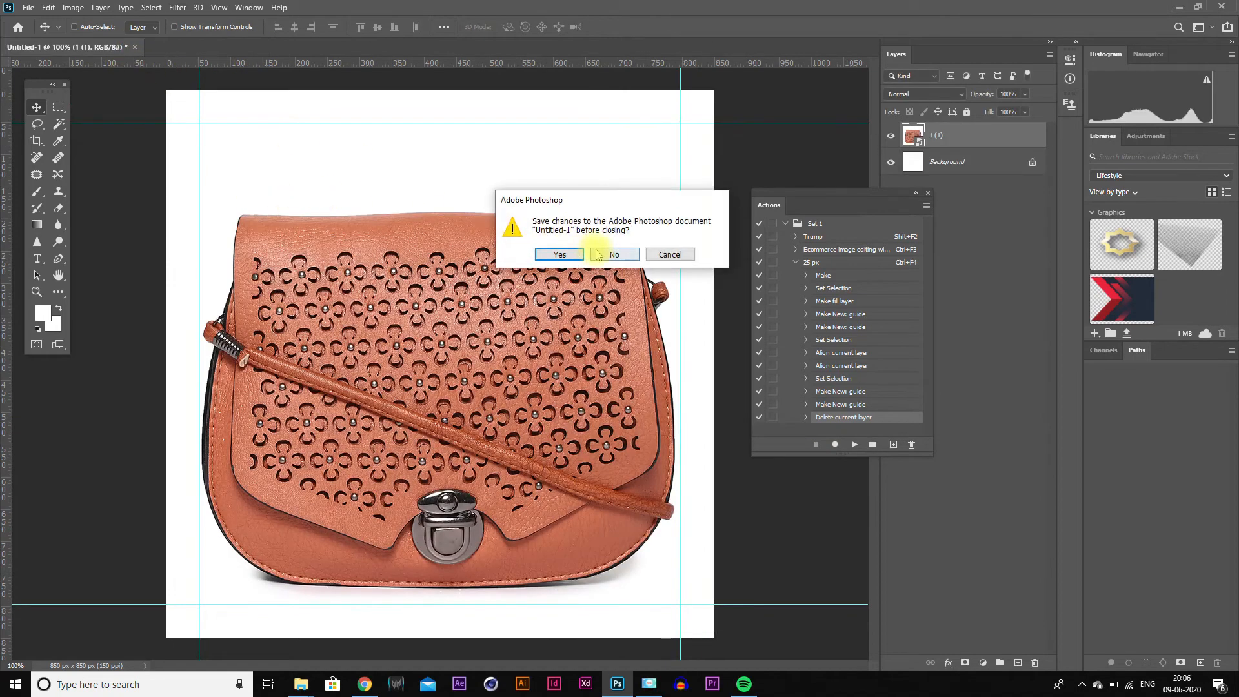
pyautogui.click(596, 252)
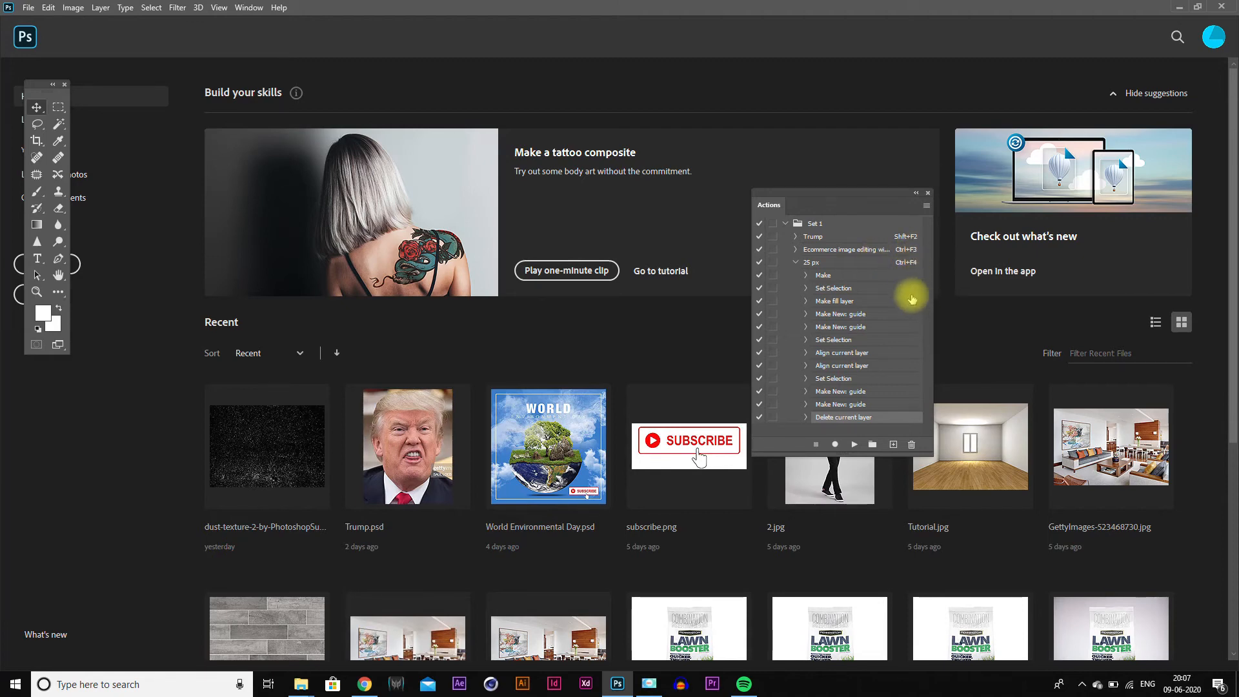
# Play the ecommerce image editing action and the "25 px" action, and compare the margin guides in the two new documents.
pyautogui.hotkey('ctrl', 'F3')
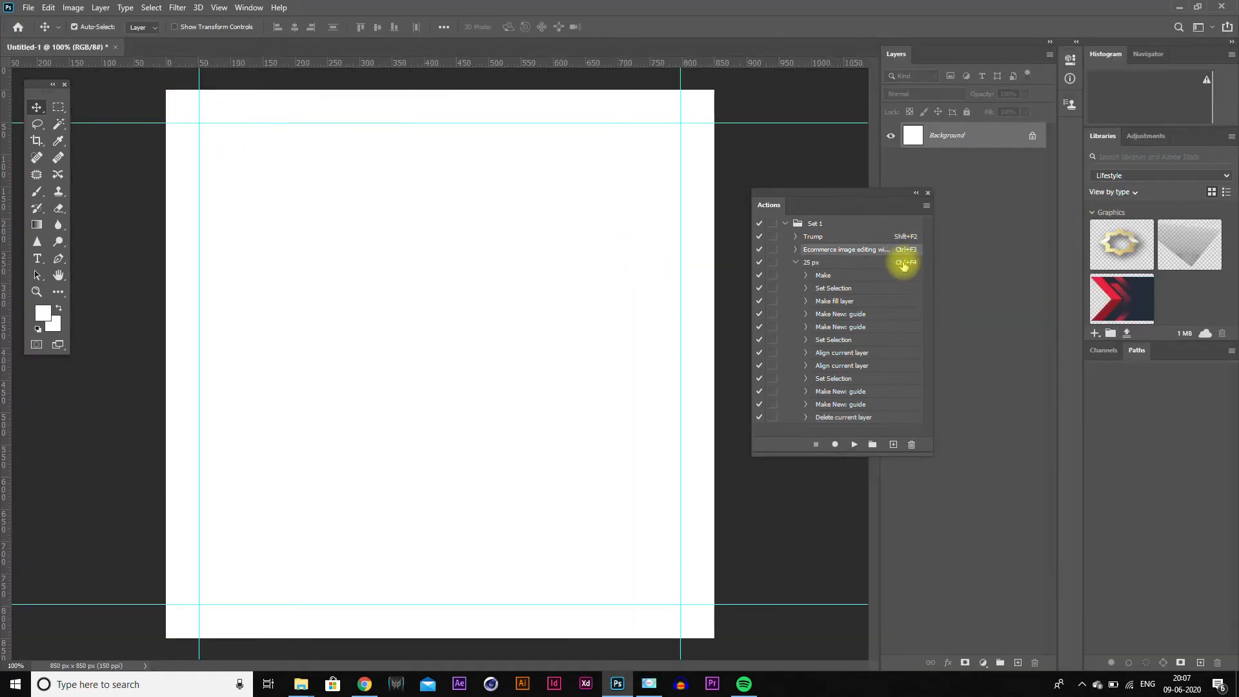
pyautogui.hotkey('ctrl', 'F4')
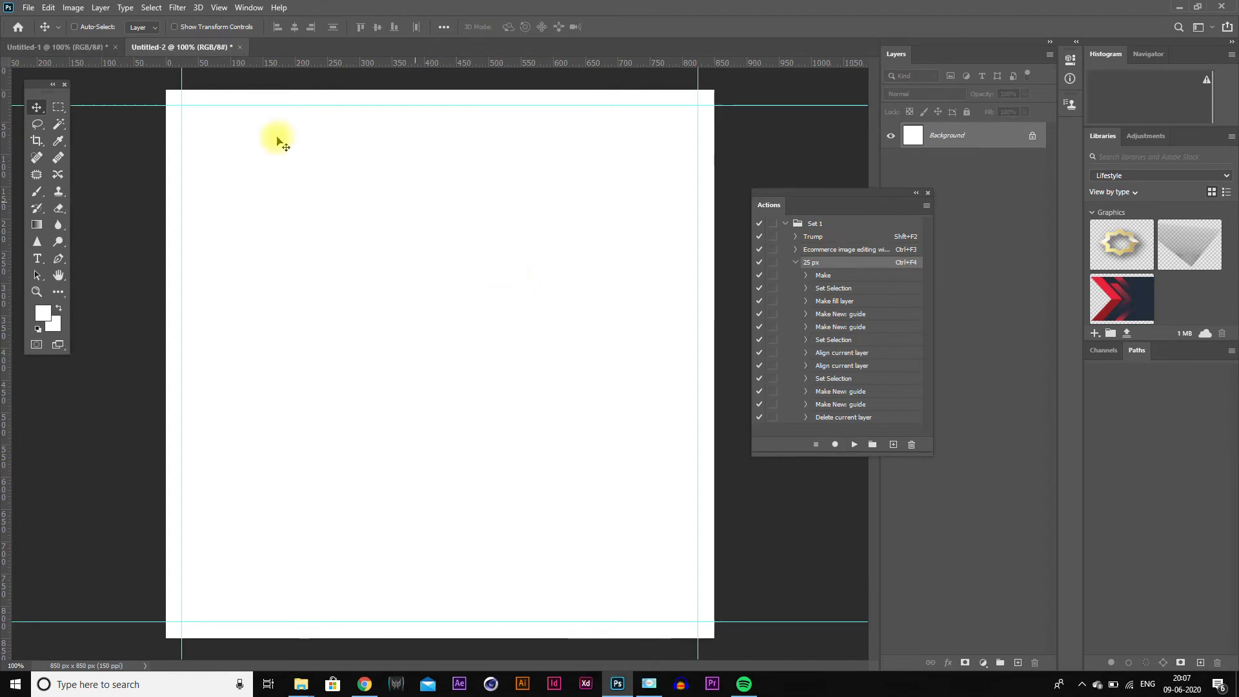
pyautogui.click(78, 49)
pyautogui.click(204, 50)
pyautogui.click(87, 47)
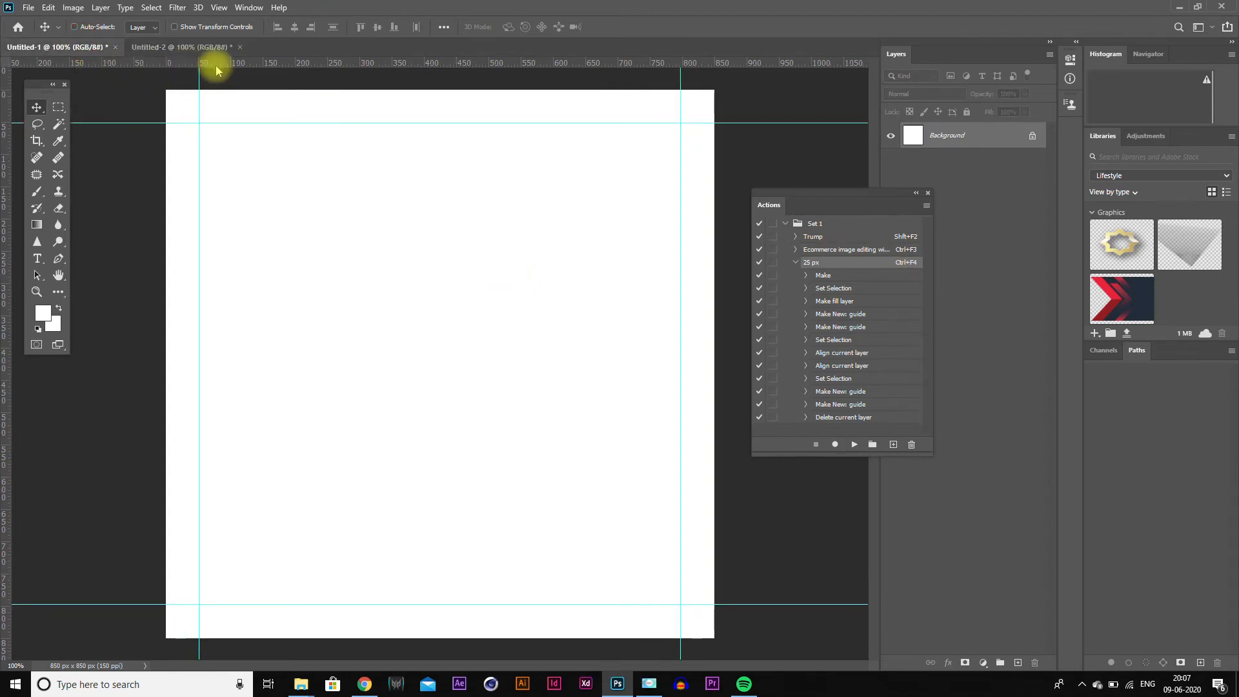
pyautogui.click(200, 55)
pyautogui.click(89, 47)
pyautogui.click(183, 48)
pyautogui.click(67, 64)
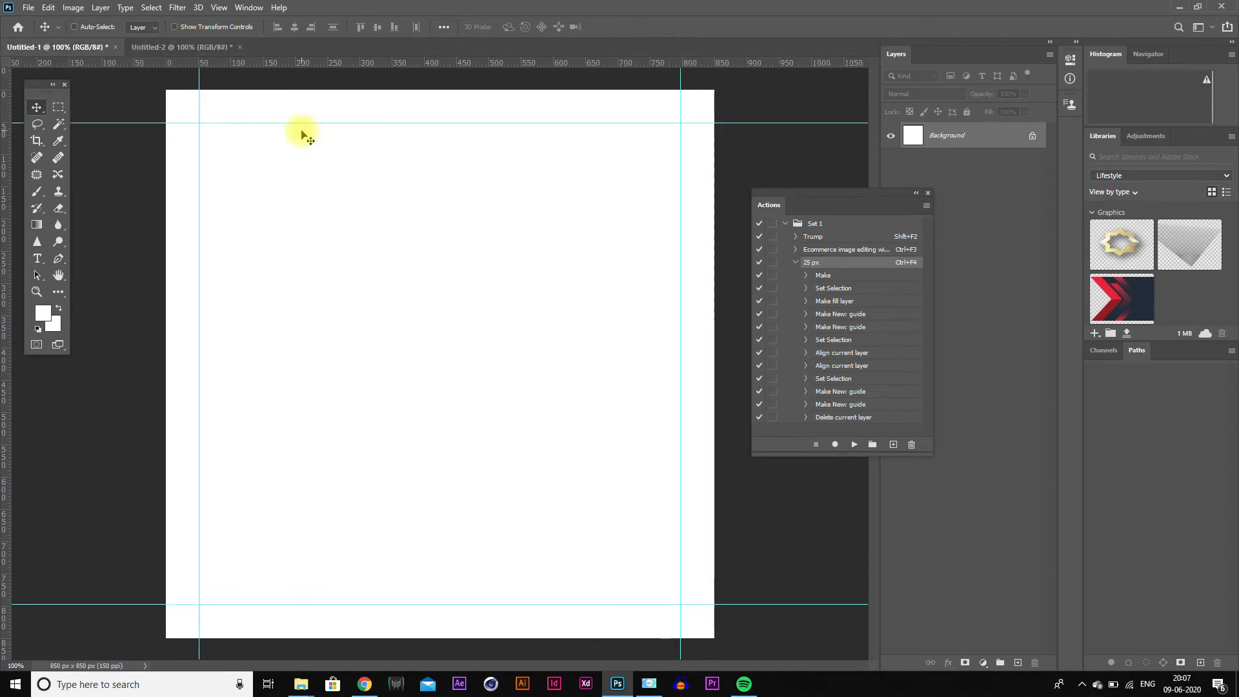
pyautogui.click(795, 262)
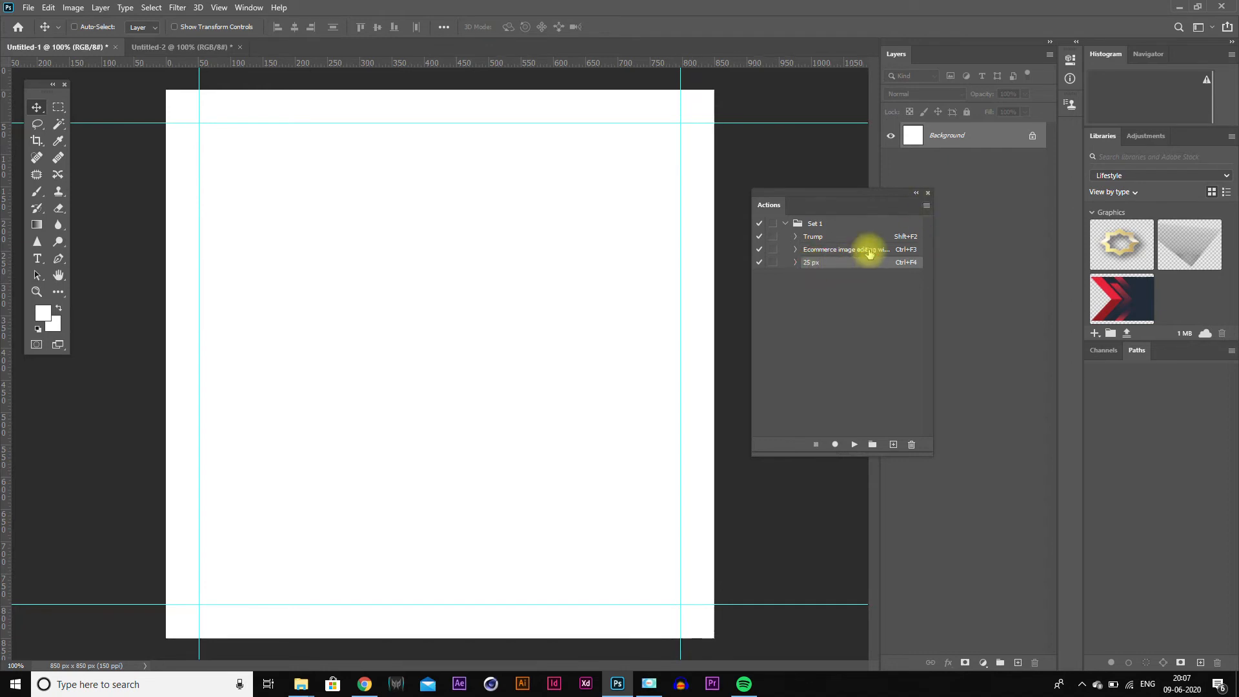
pyautogui.click(927, 205)
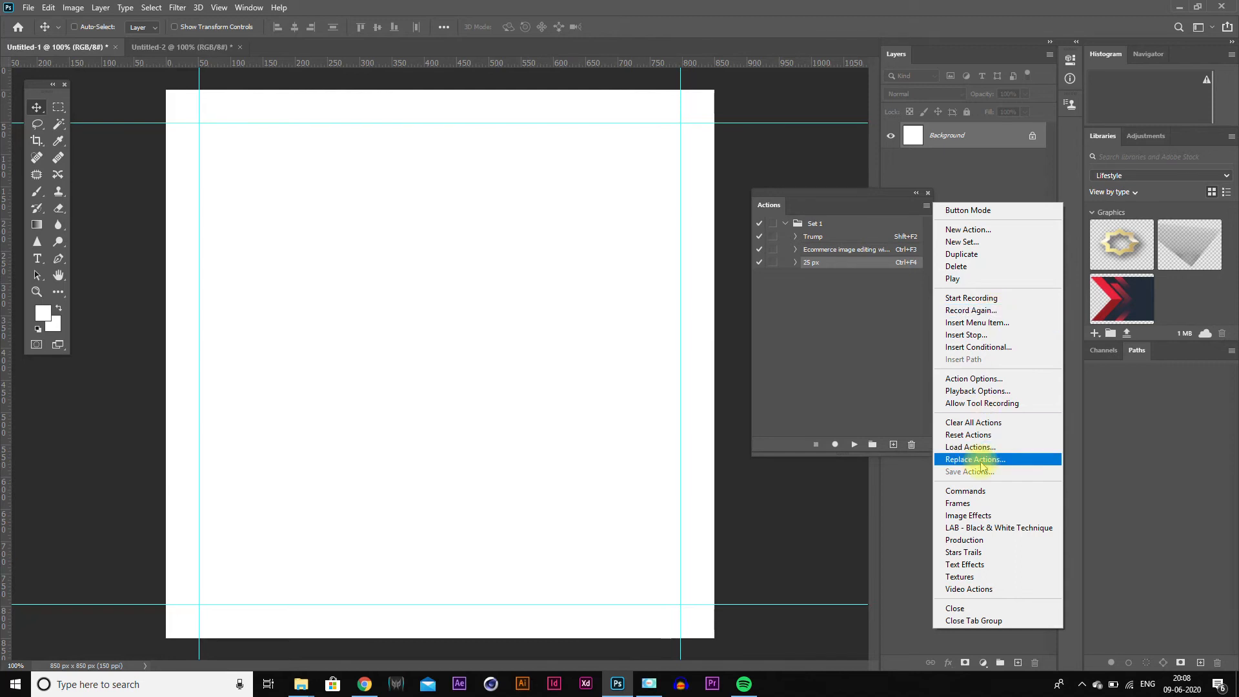
pyautogui.click(845, 290)
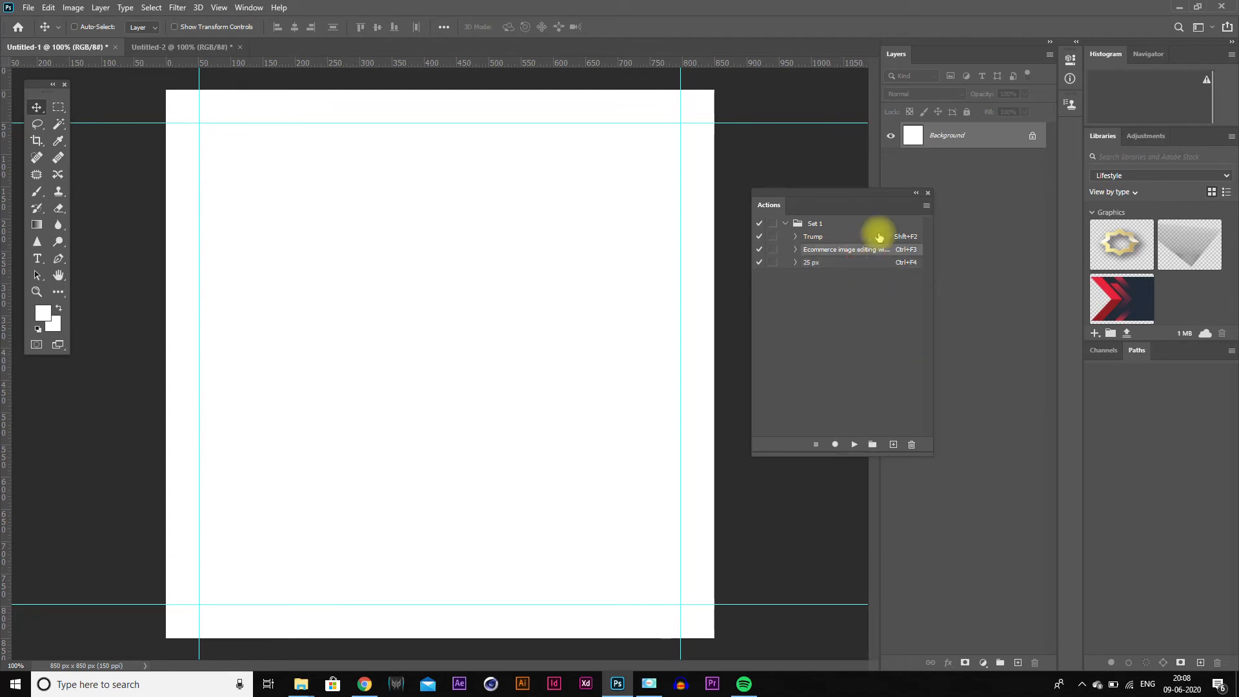
pyautogui.click(927, 204)
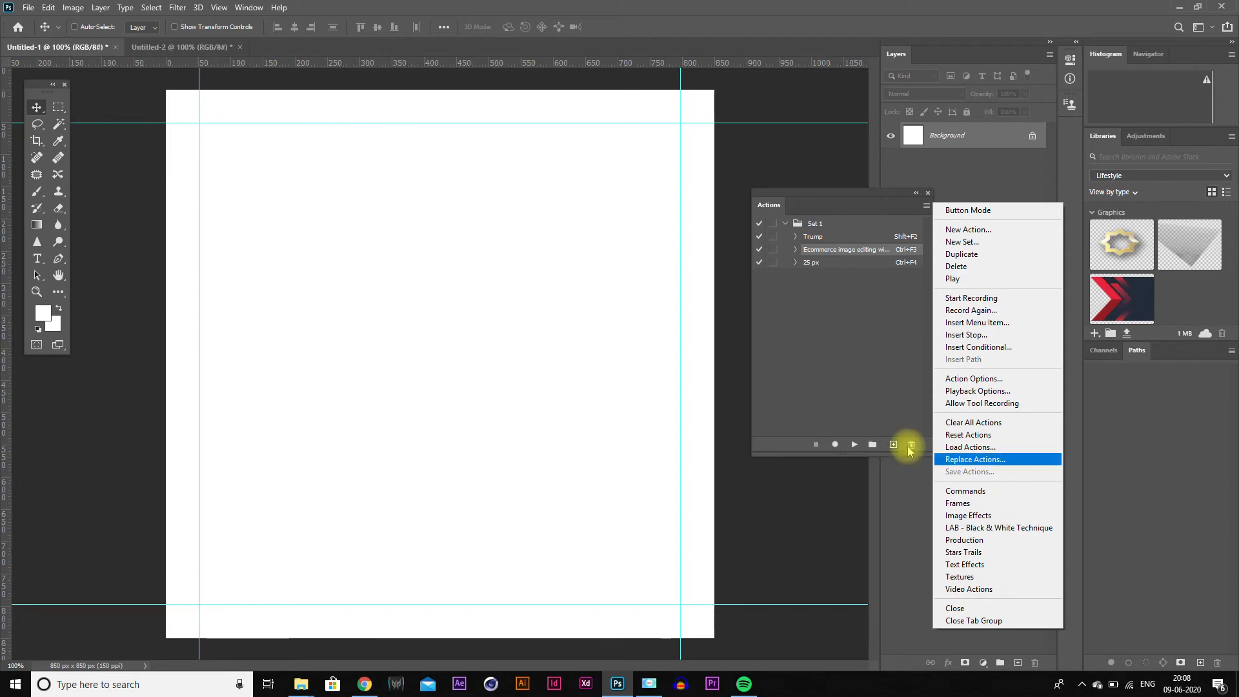
pyautogui.click(881, 392)
pyautogui.click(796, 249)
pyautogui.click(795, 249)
pyautogui.click(927, 205)
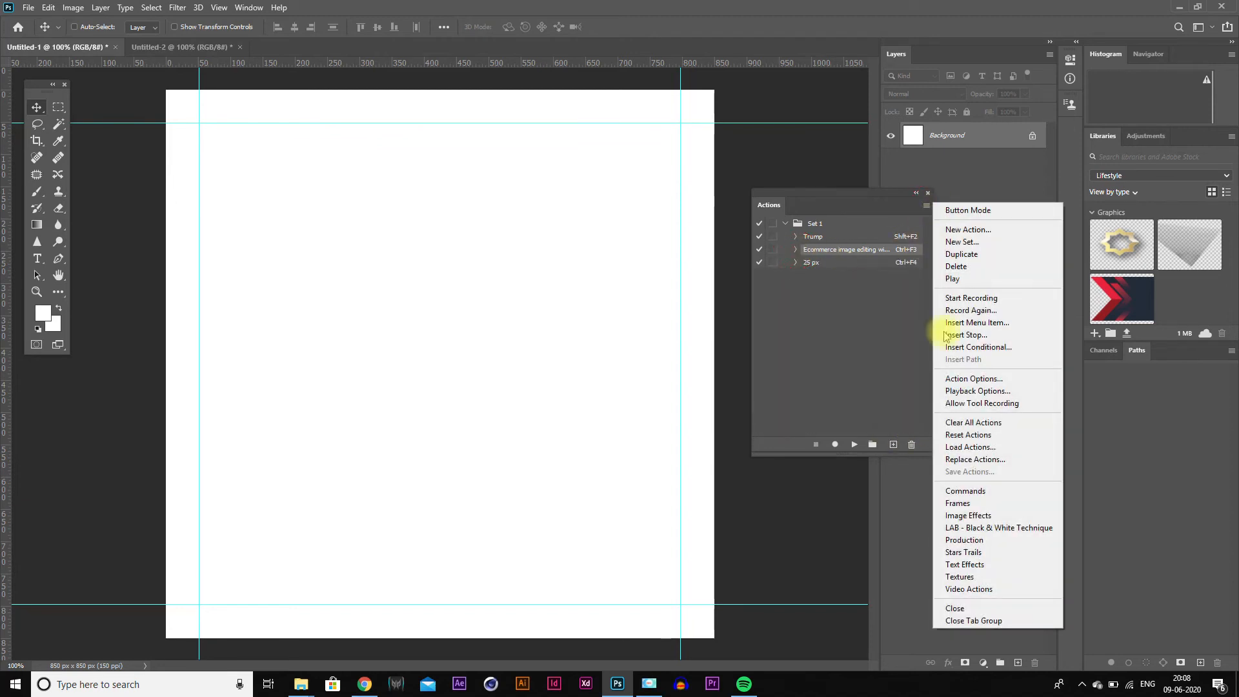
pyautogui.click(992, 447)
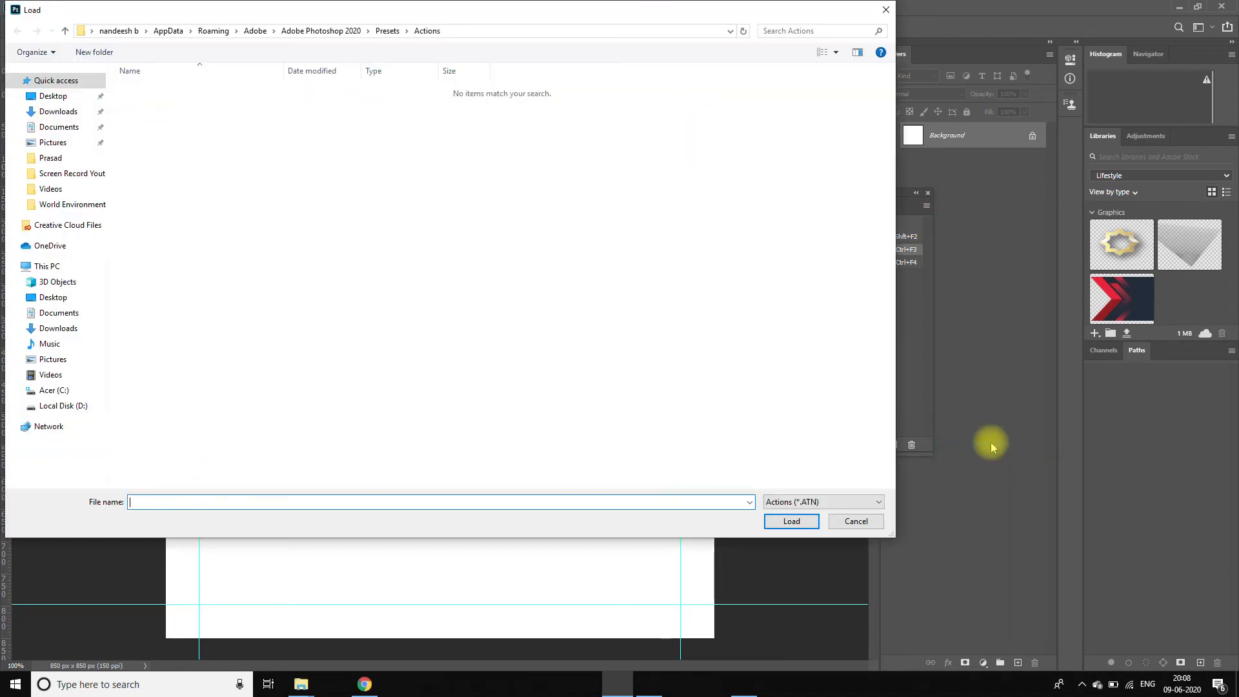
pyautogui.click(387, 30)
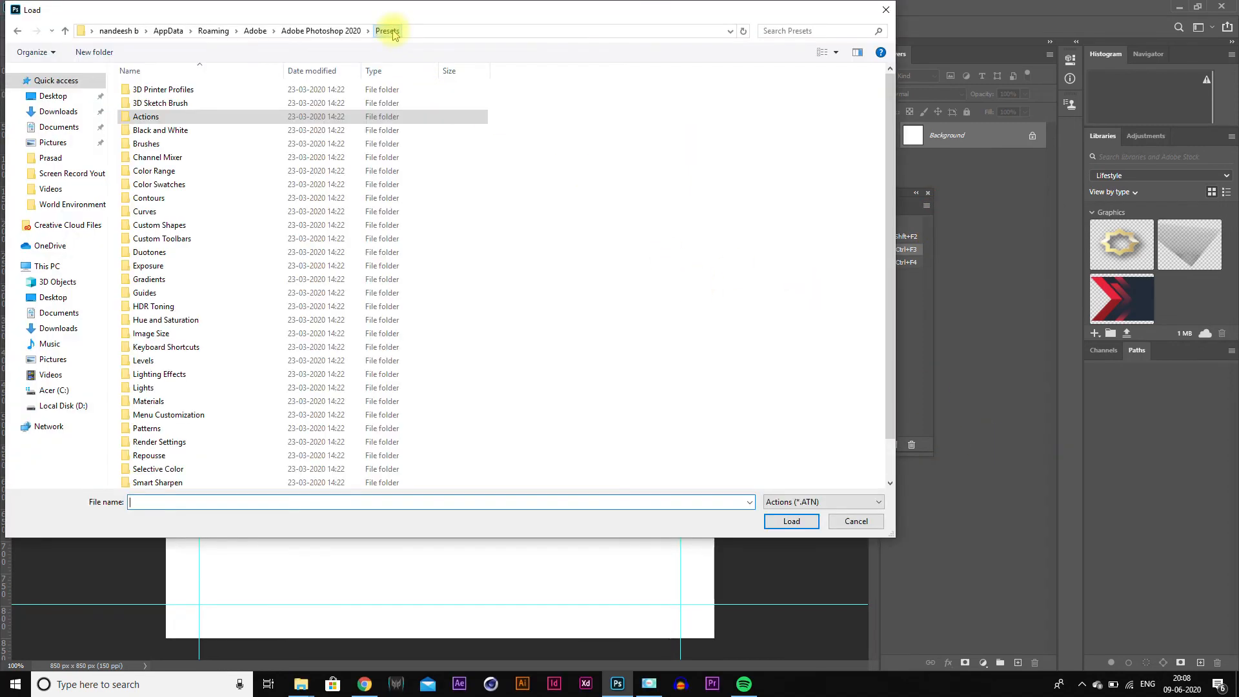
pyautogui.click(834, 522)
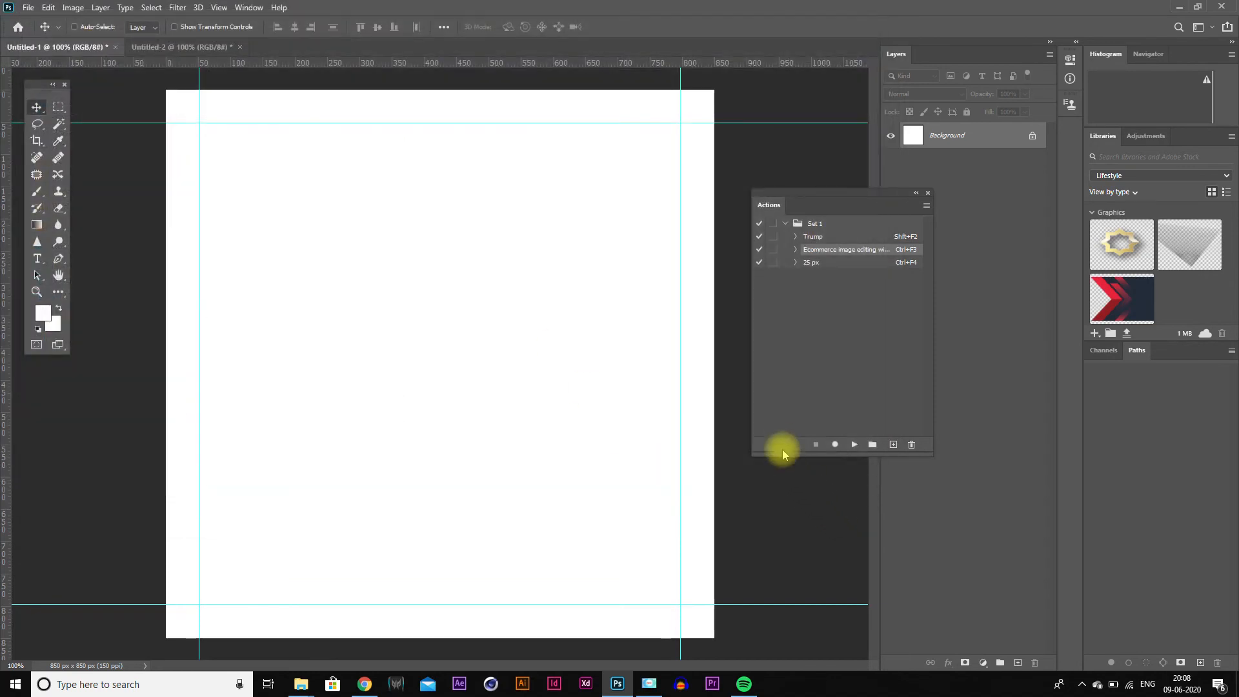
pyautogui.click(773, 249)
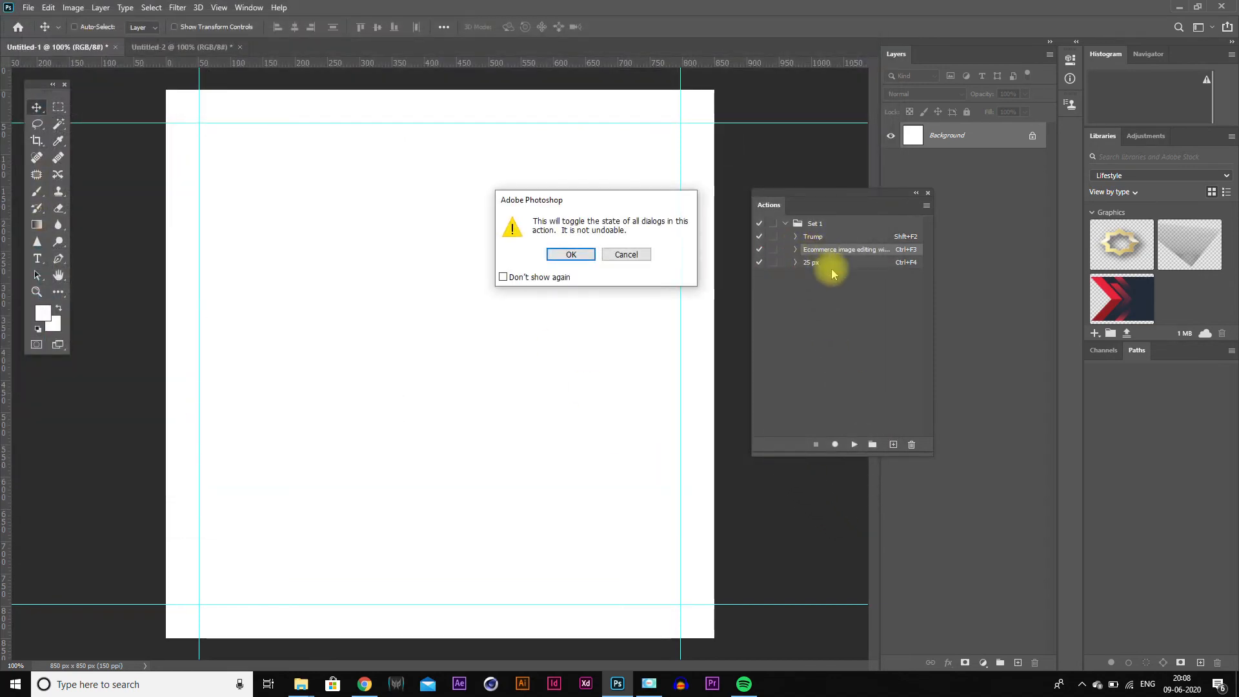
pyautogui.click(632, 255)
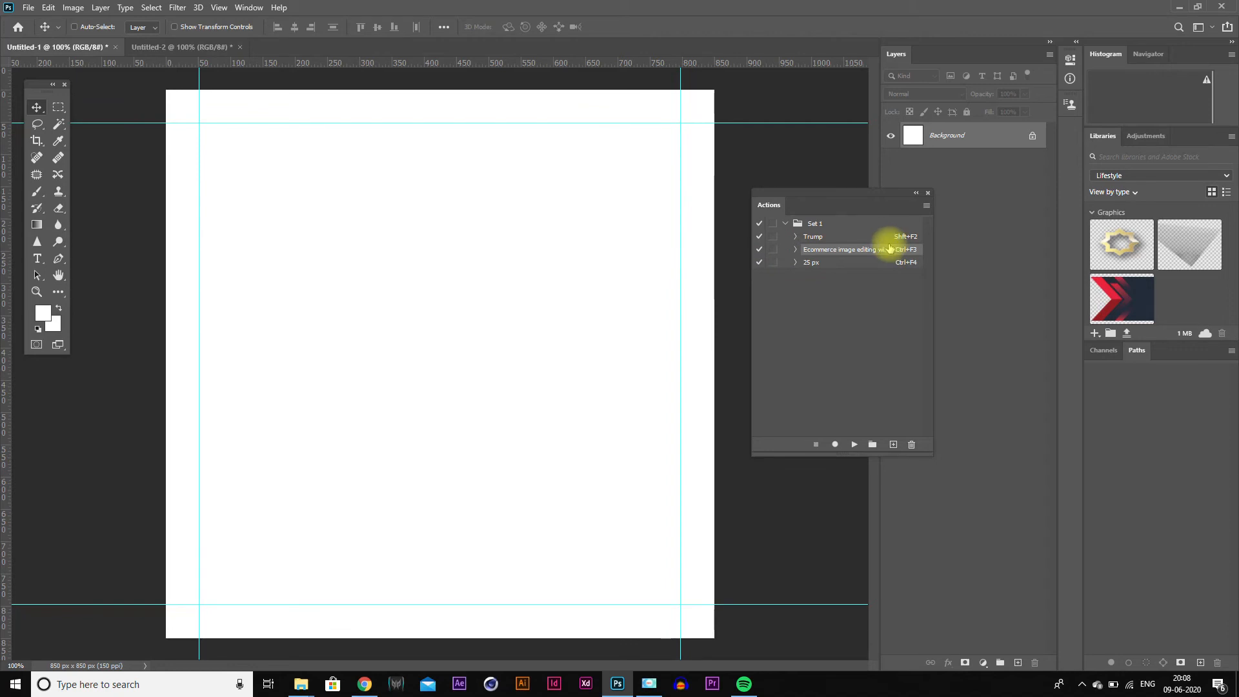
pyautogui.click(807, 223)
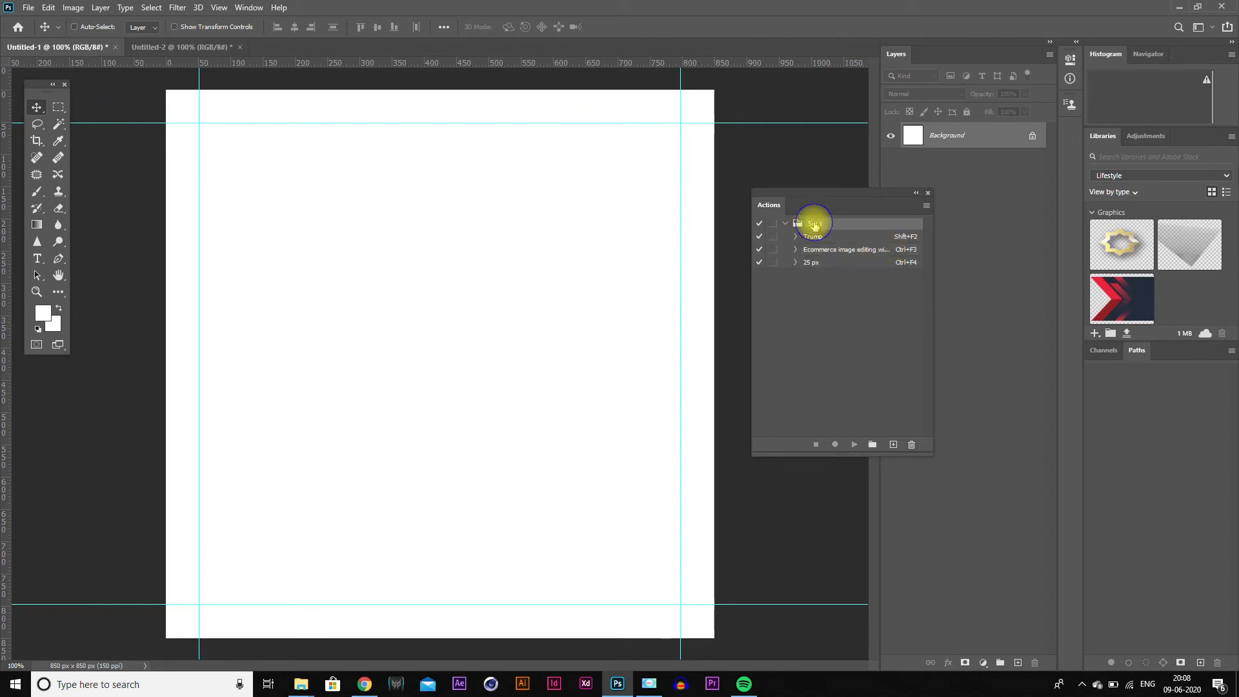
pyautogui.click(924, 207)
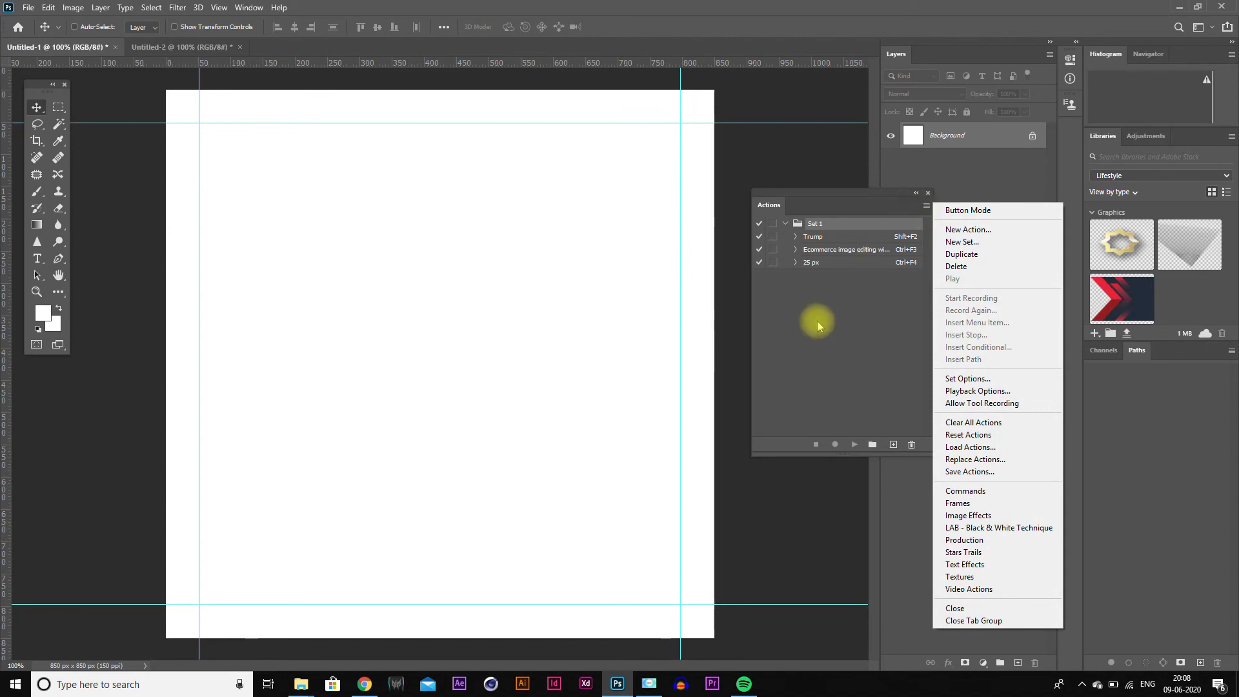
pyautogui.click(821, 241)
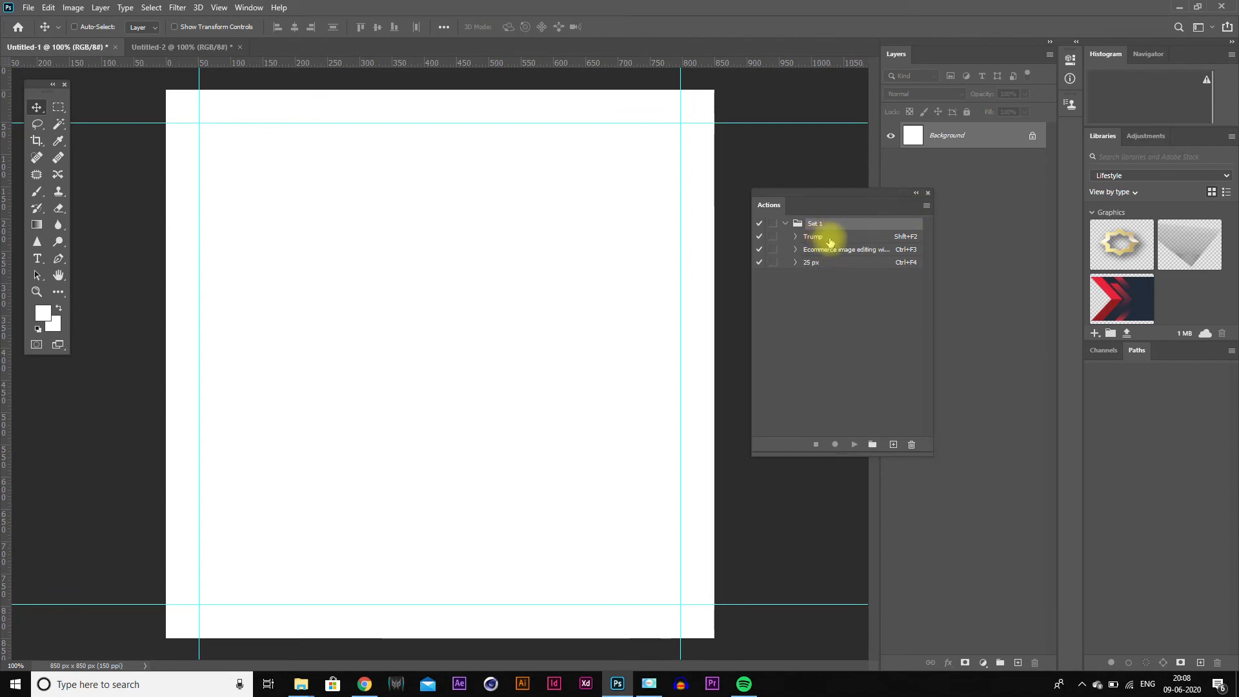
# Delete the "Trump" action from Set 1.
pyautogui.click(832, 237)
pyautogui.press('Delete')
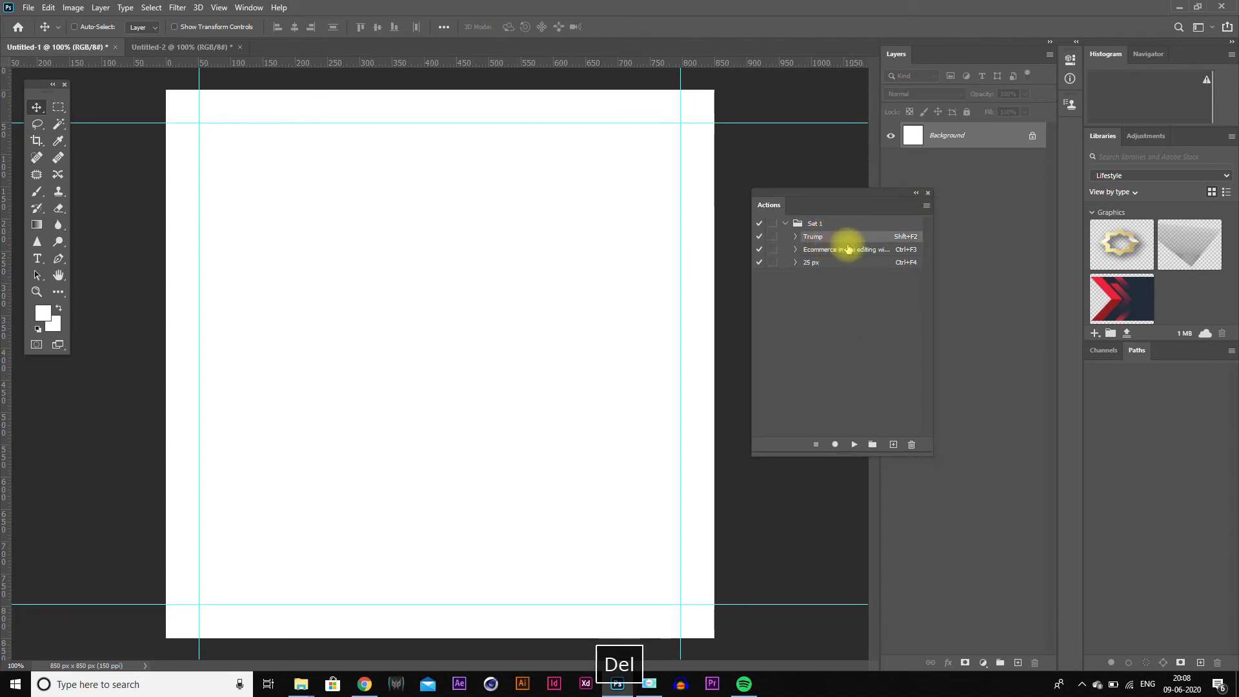
pyautogui.click(911, 444)
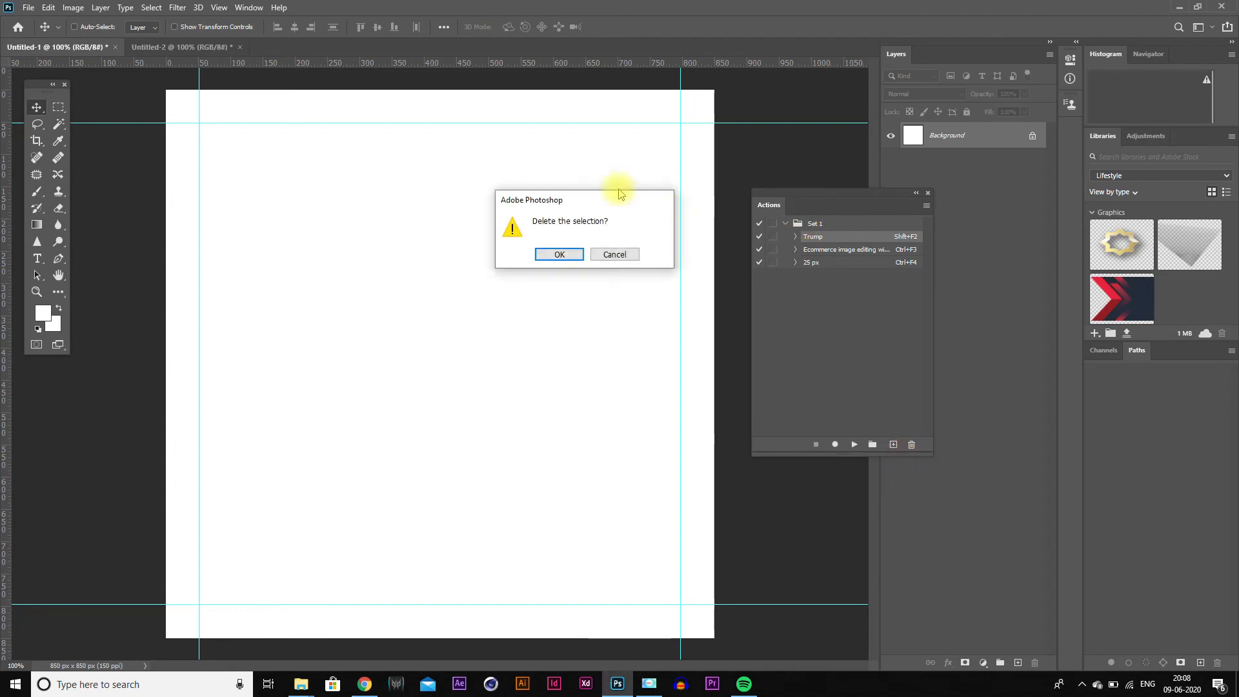
pyautogui.click(551, 253)
# Collapse Set 1 and save it as an actions file named "web grid template" in the Presets Actions folder.
pyautogui.click(785, 224)
pyautogui.click(784, 226)
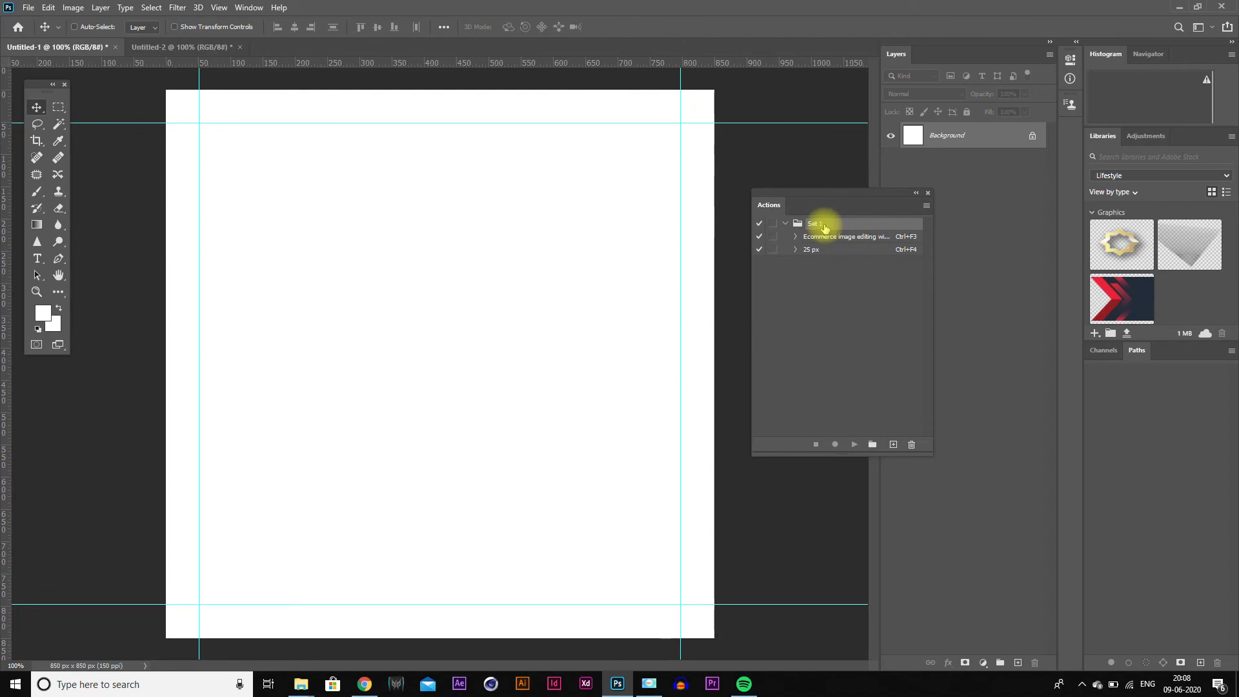
pyautogui.click(785, 223)
pyautogui.click(927, 205)
pyautogui.click(1011, 477)
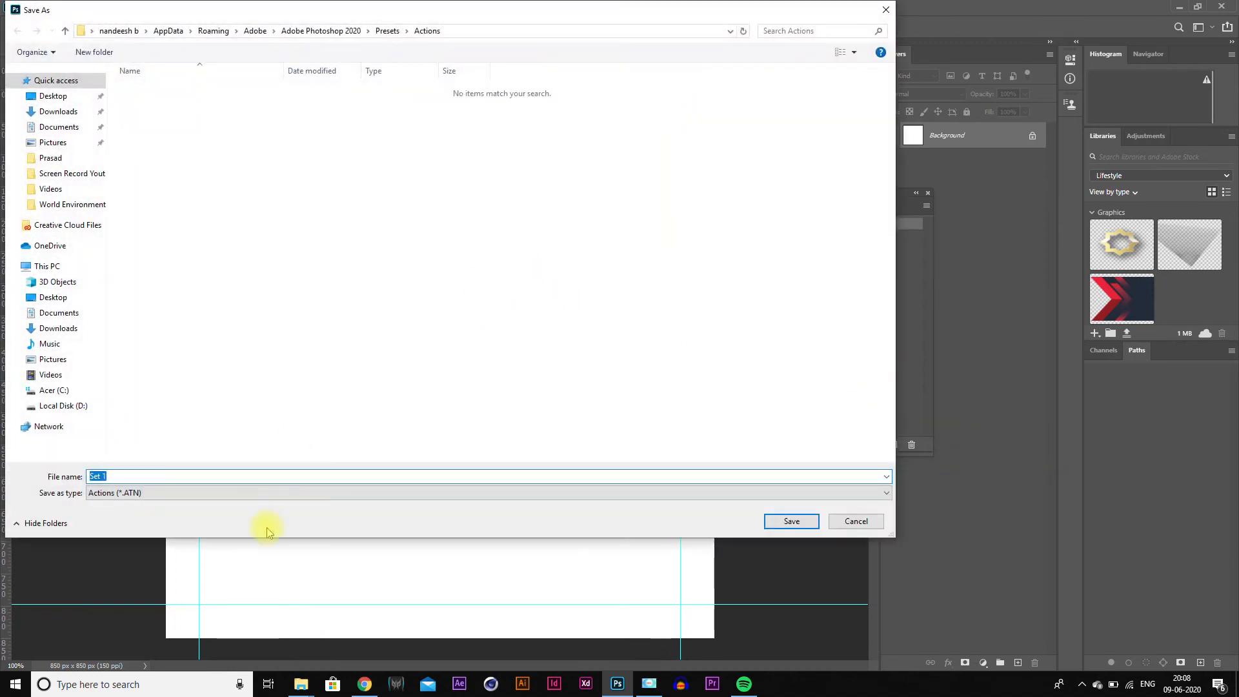
pyautogui.write('web template')
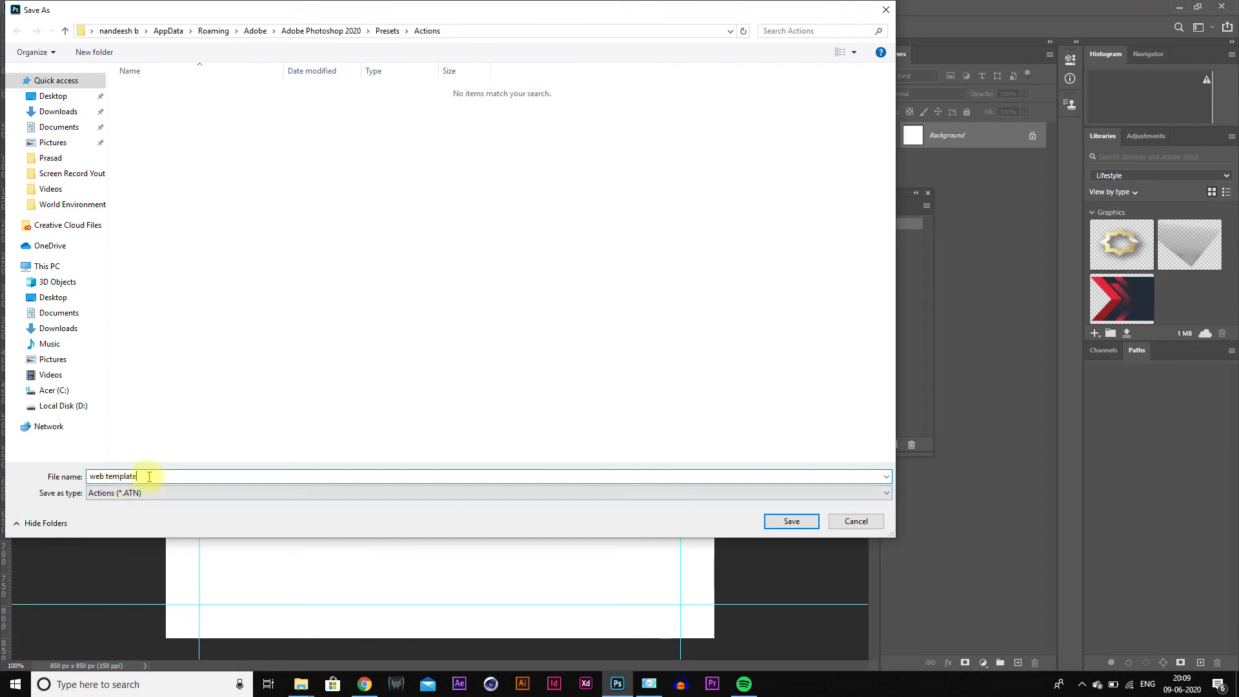
pyautogui.click(105, 478)
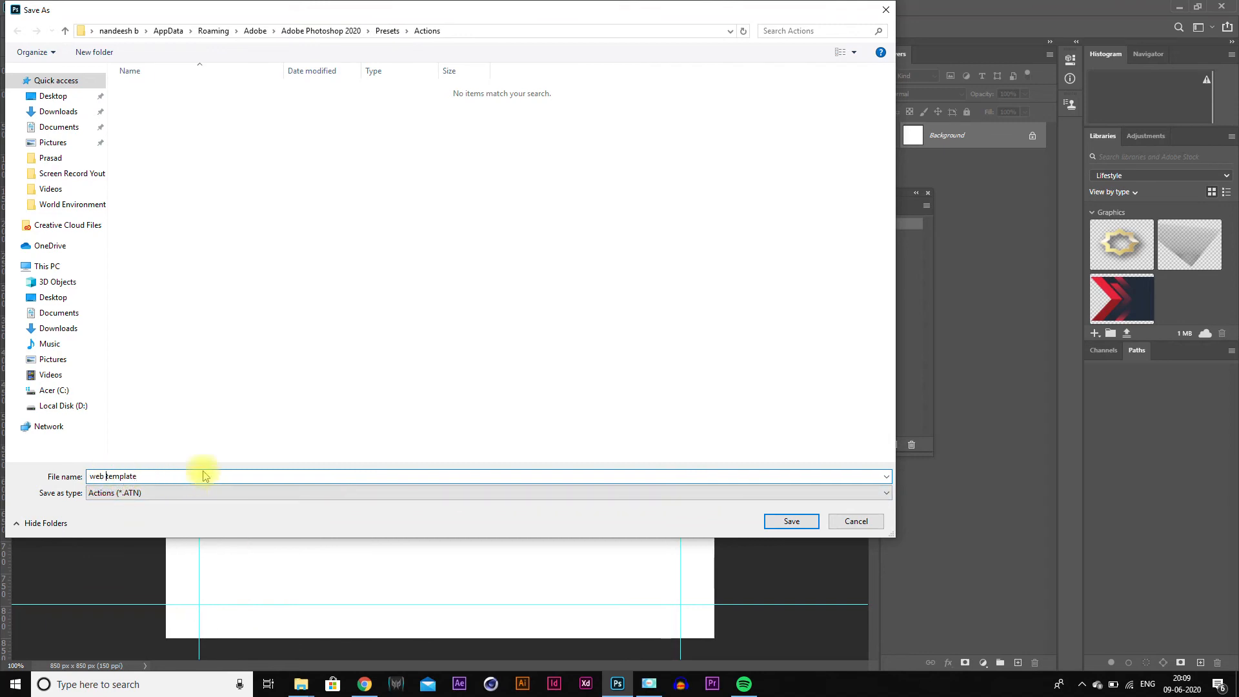
pyautogui.write('action')
pyautogui.press('BackSpace')
pyautogui.press('BackSpace')
pyautogui.press('BackSpace')
pyautogui.press('BackSpace')
pyautogui.write('grid')
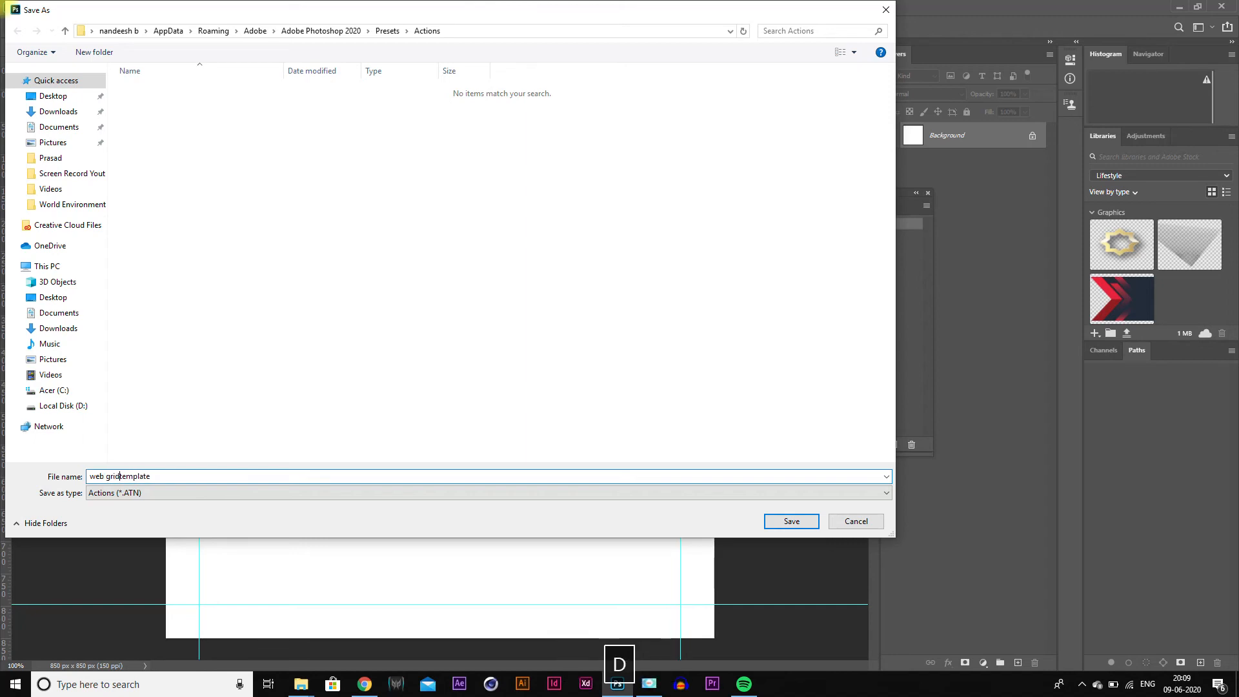
pyautogui.click(789, 520)
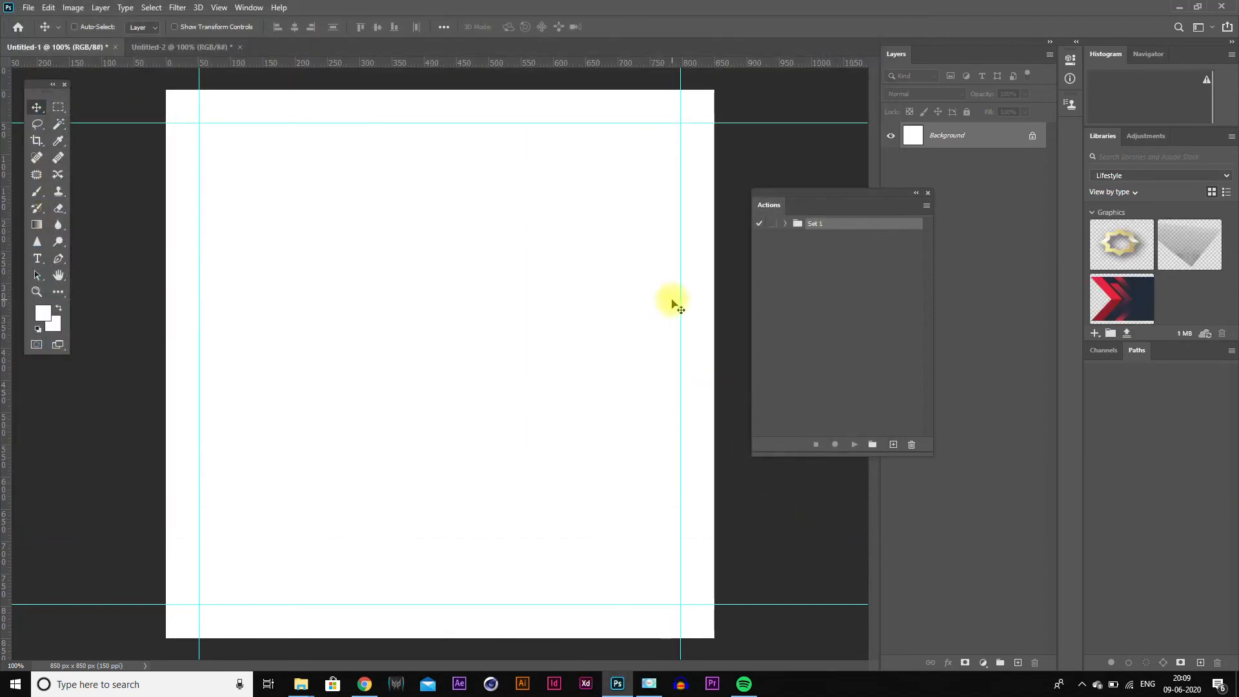
# Copy the saved "web grid template" actions file from the Presets Actions folder and paste it onto the desktop.
pyautogui.click(925, 205)
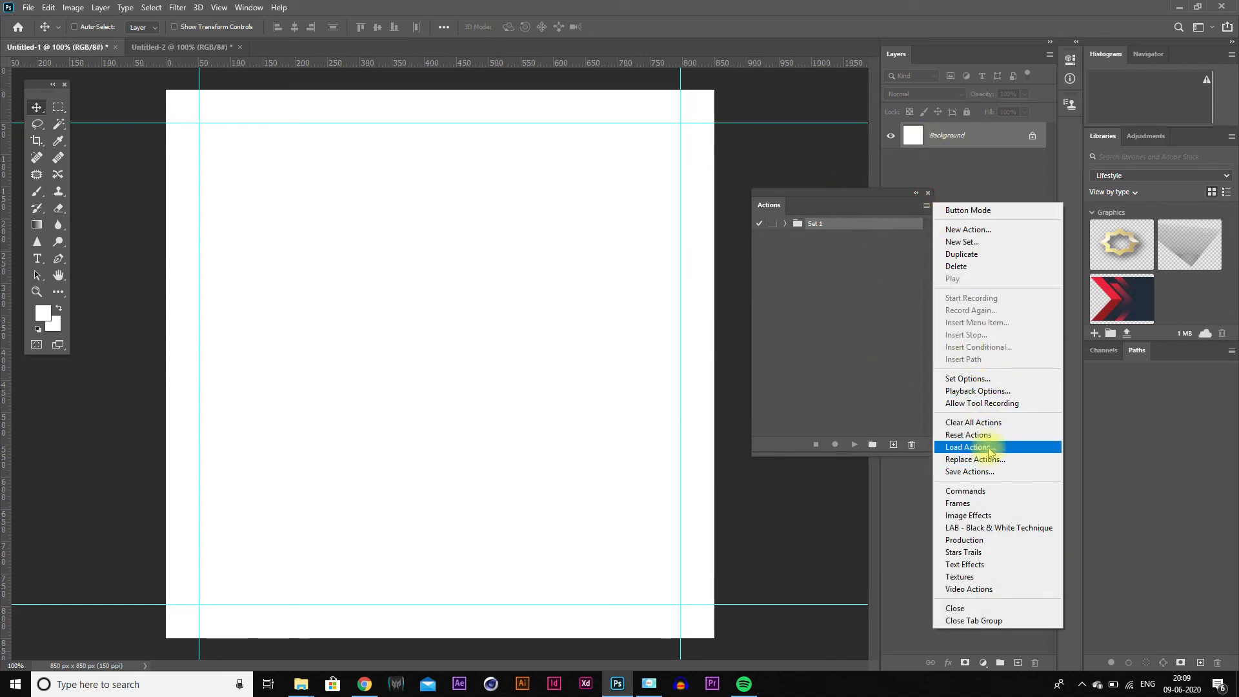
pyautogui.click(991, 447)
pyautogui.click(156, 89)
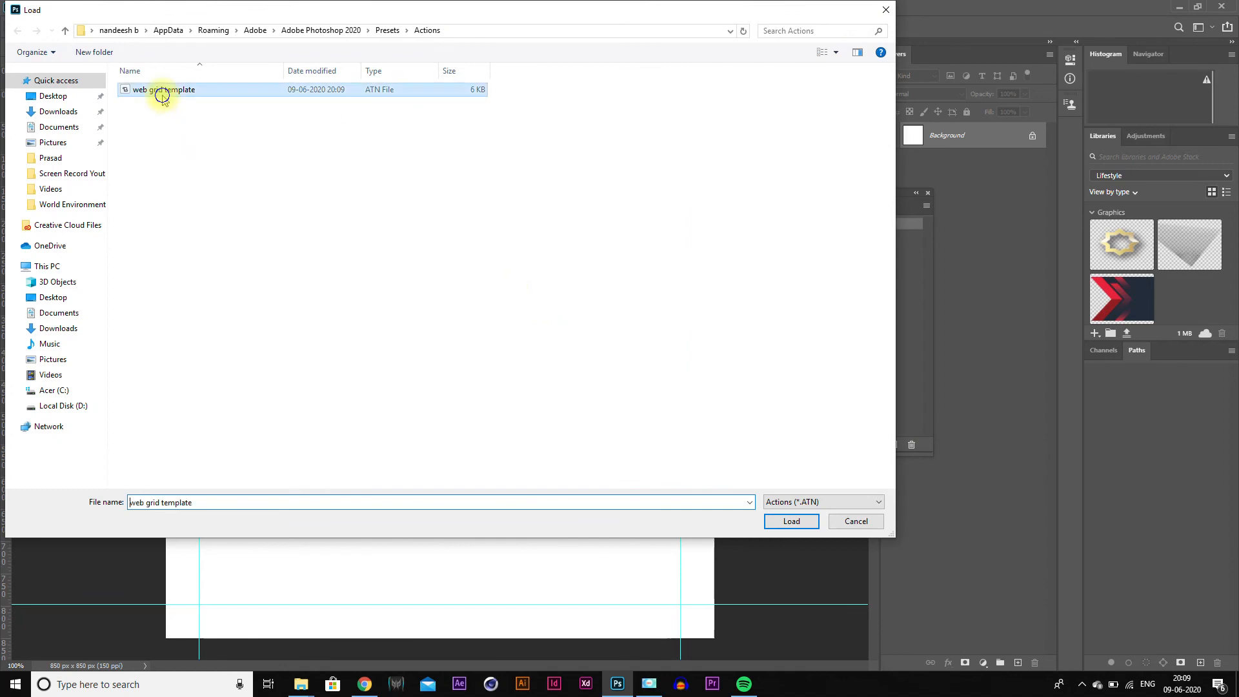
pyautogui.rightClick(160, 91)
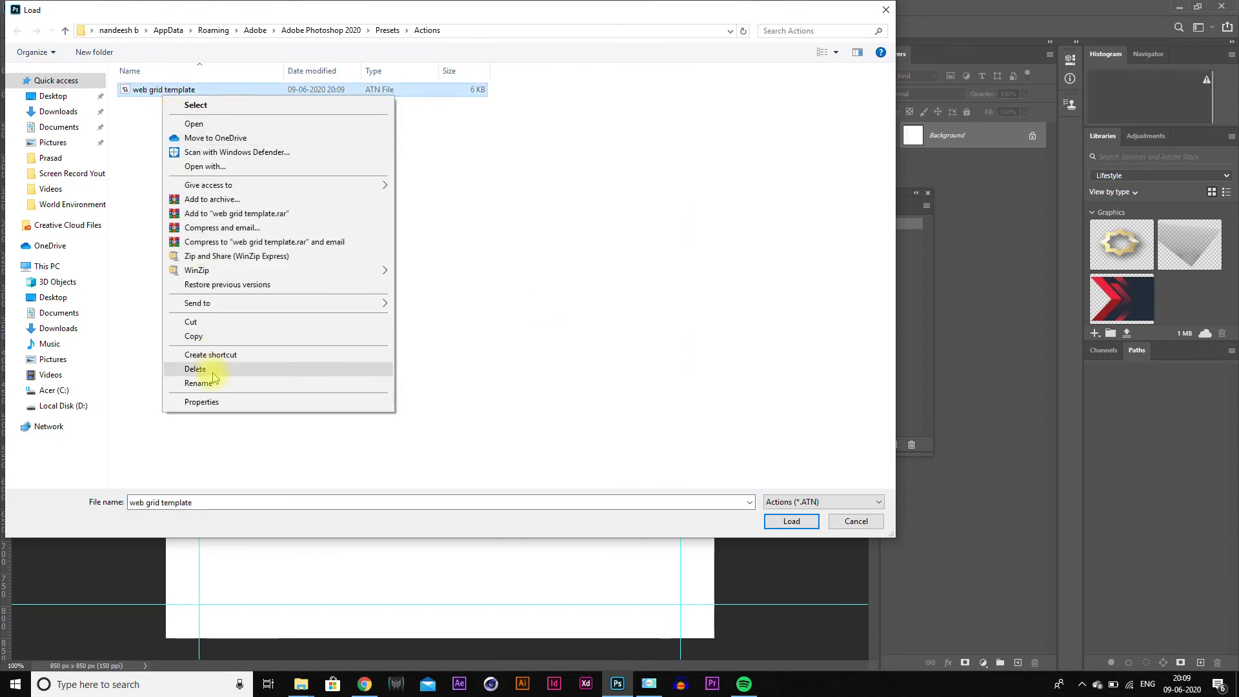
pyautogui.click(211, 337)
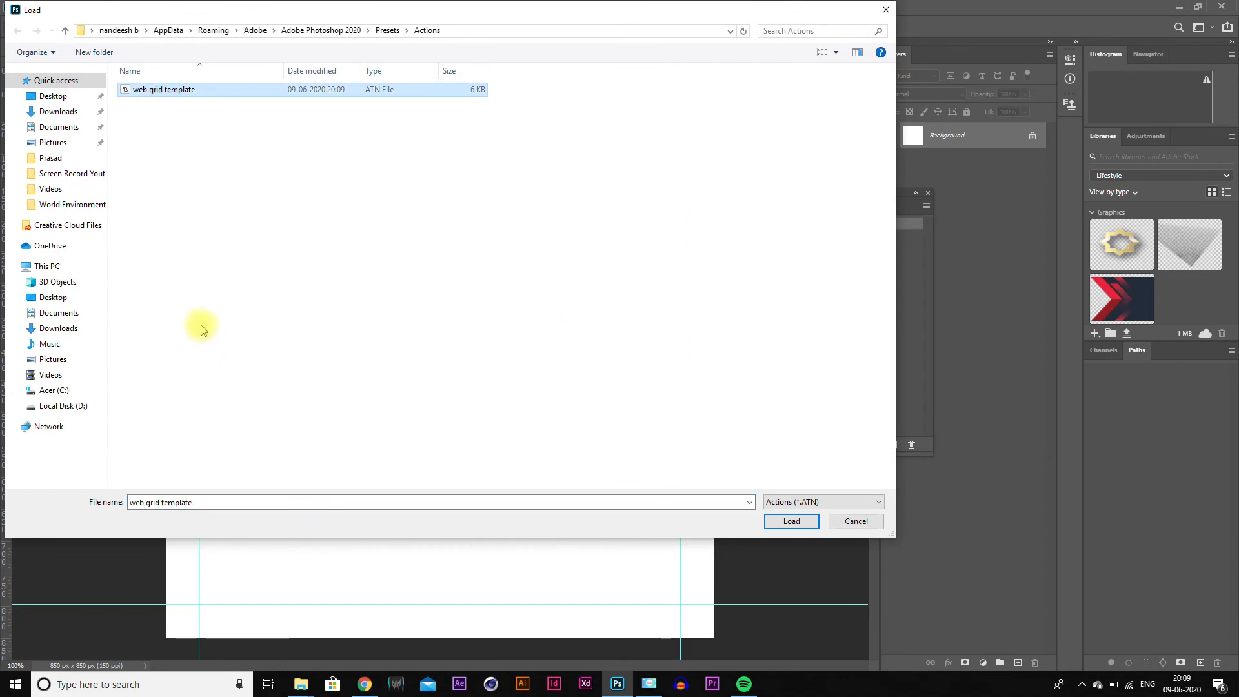
pyautogui.press('super+d')
pyautogui.hotkey('ctrl', 'v')
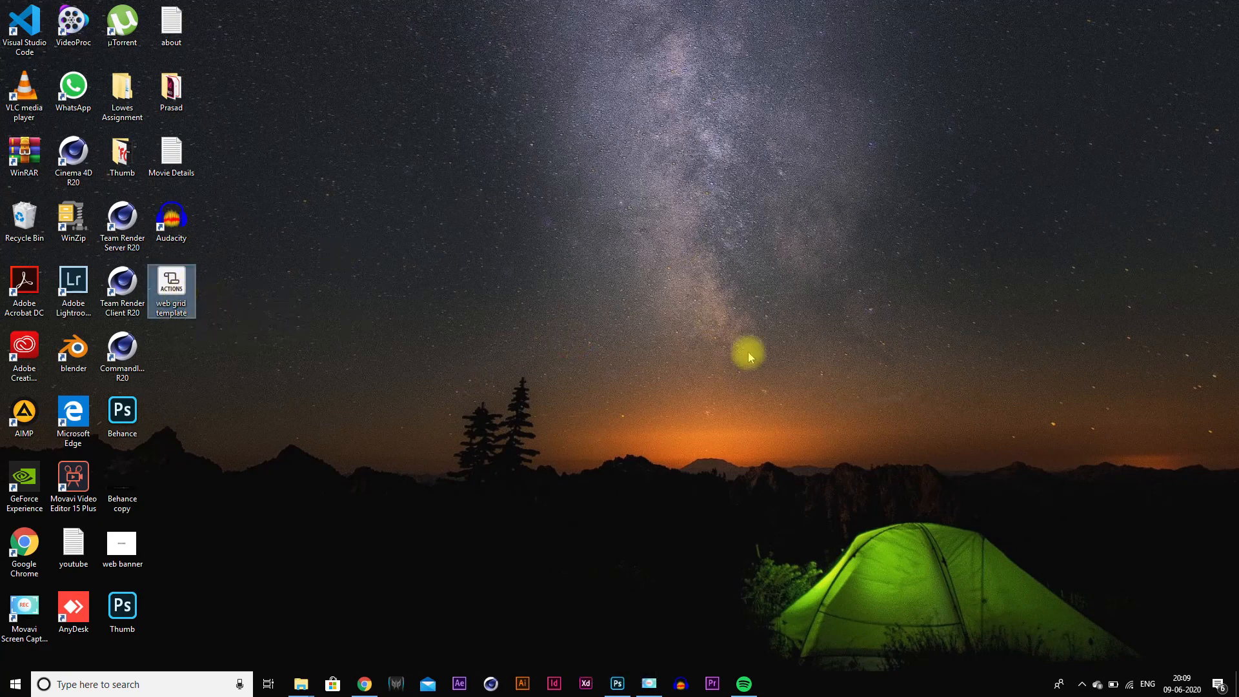
# Switch back to Photoshop, dismiss the open Load dialog, and load the "web grid template" actions file from the desktop.
pyautogui.click(617, 683)
pyautogui.press('space')
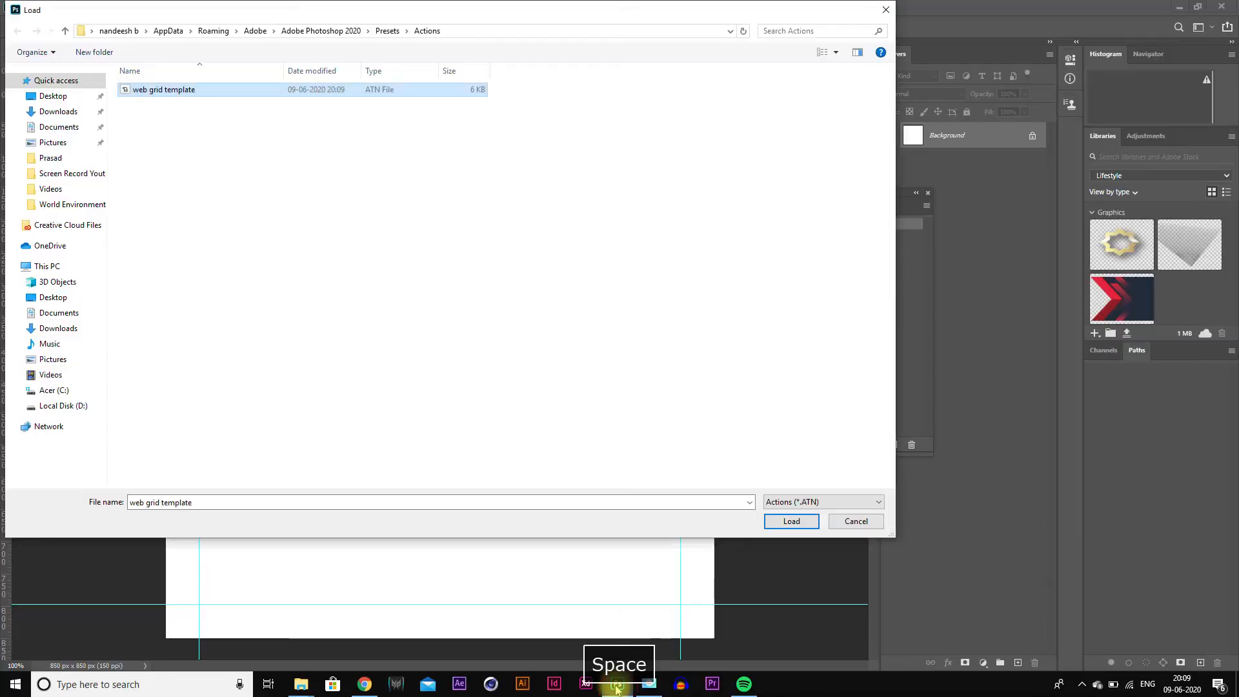
pyautogui.click(855, 521)
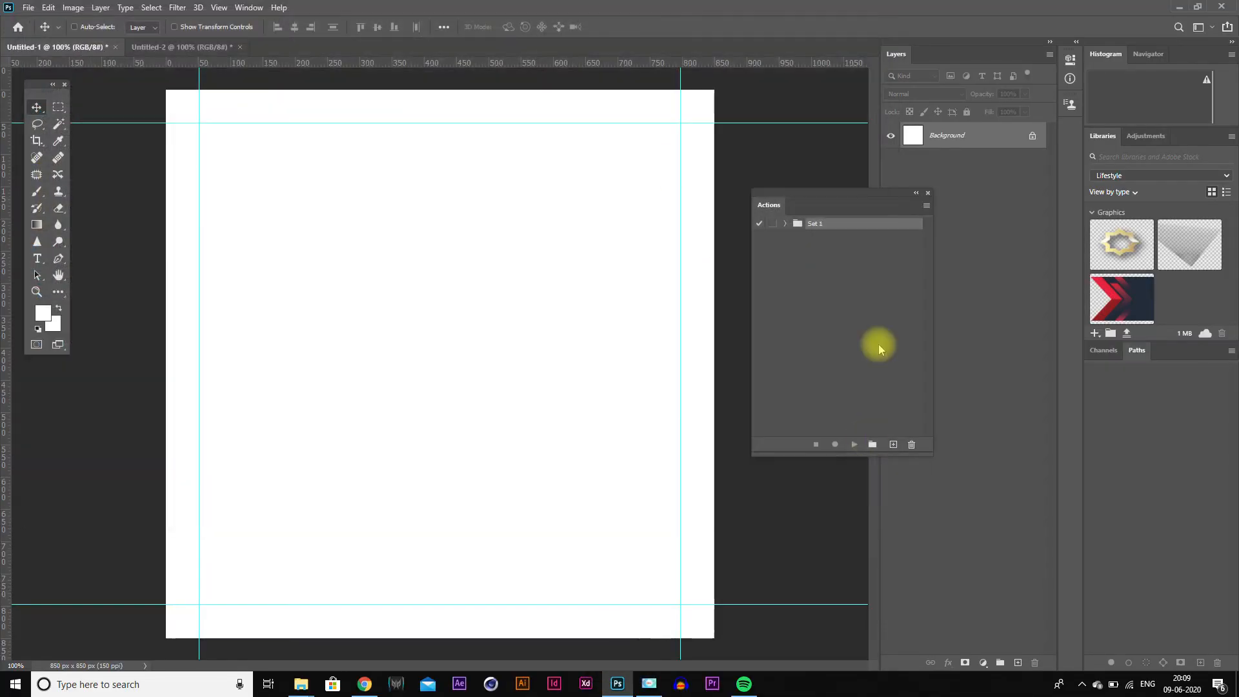
pyautogui.click(926, 207)
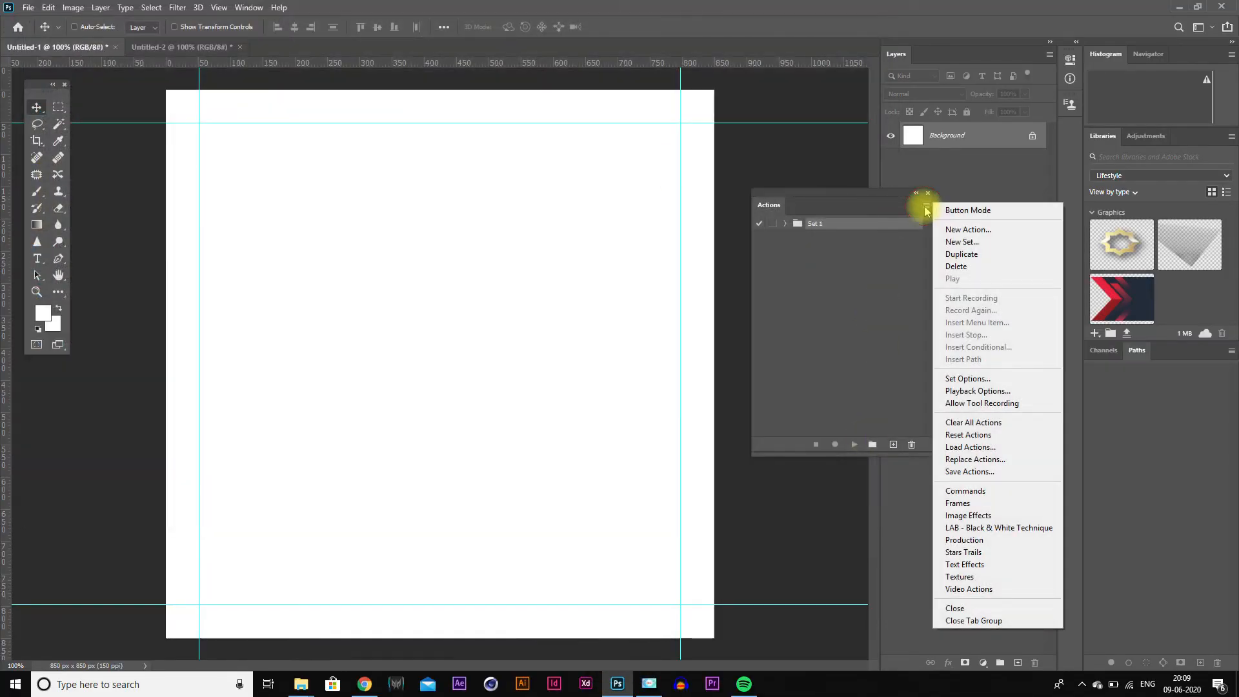
pyautogui.click(984, 446)
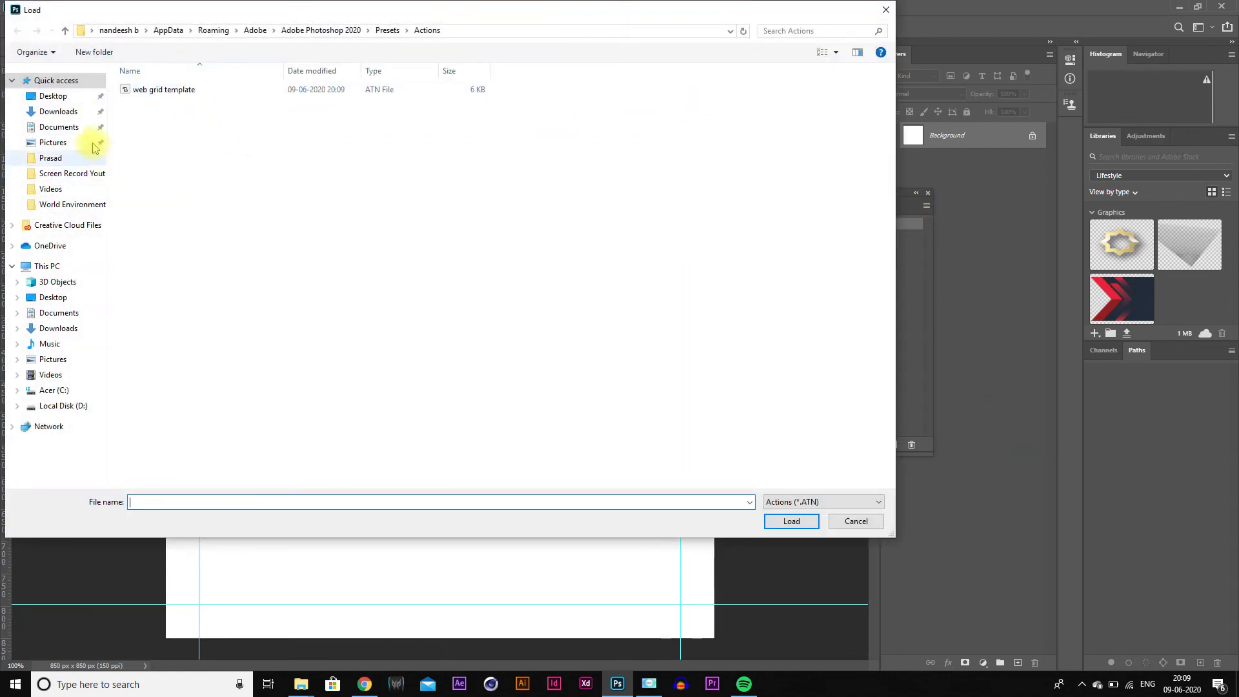
pyautogui.click(71, 97)
pyautogui.click(362, 107)
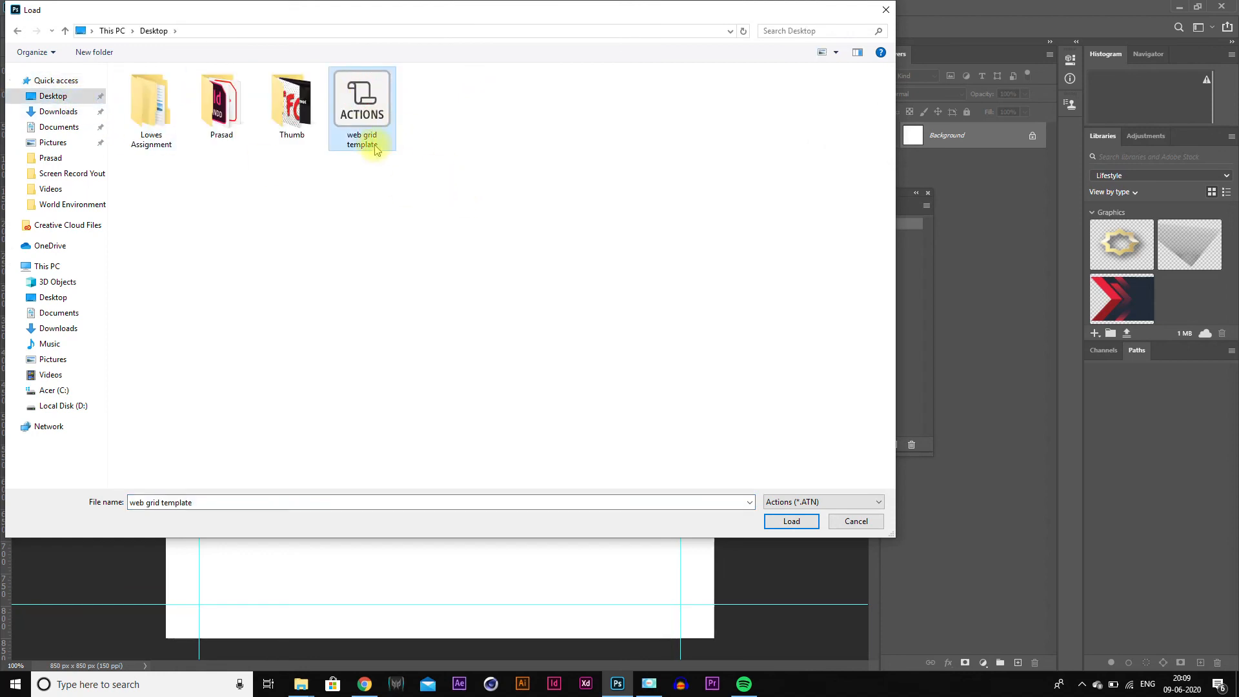
pyautogui.click(800, 520)
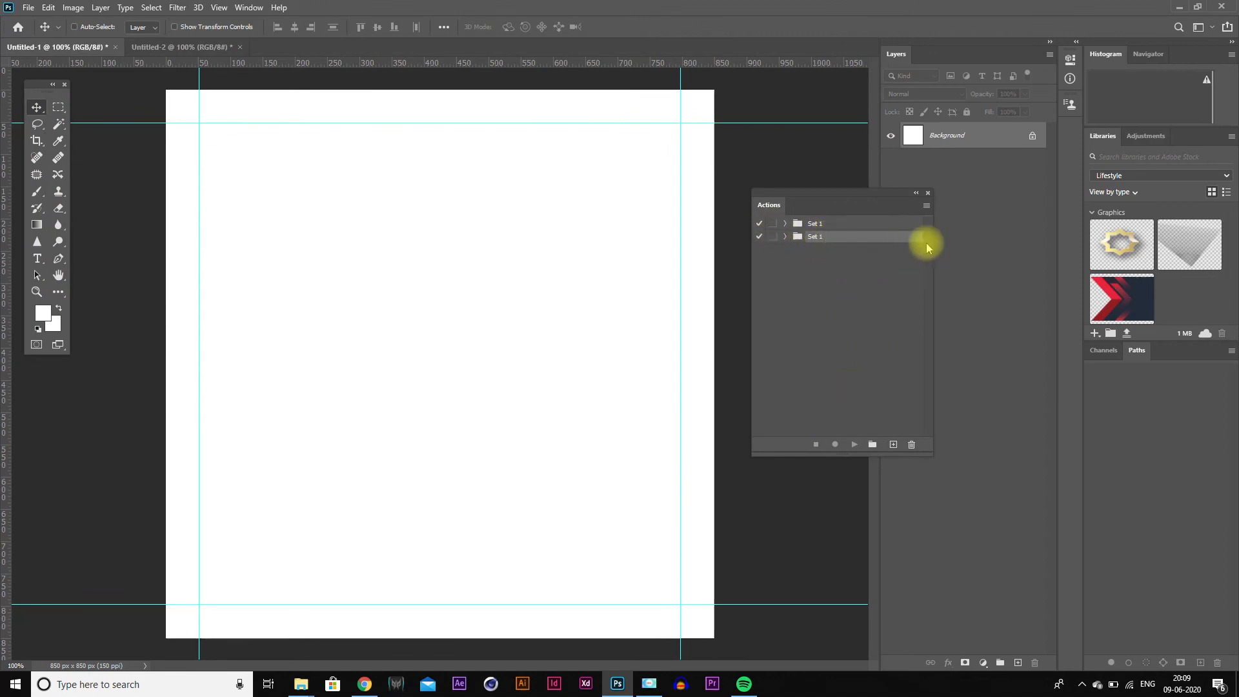
# Expand the second, newly loaded Set 1 in the actions list and rename it with the author's short first name.
pyautogui.click(785, 237)
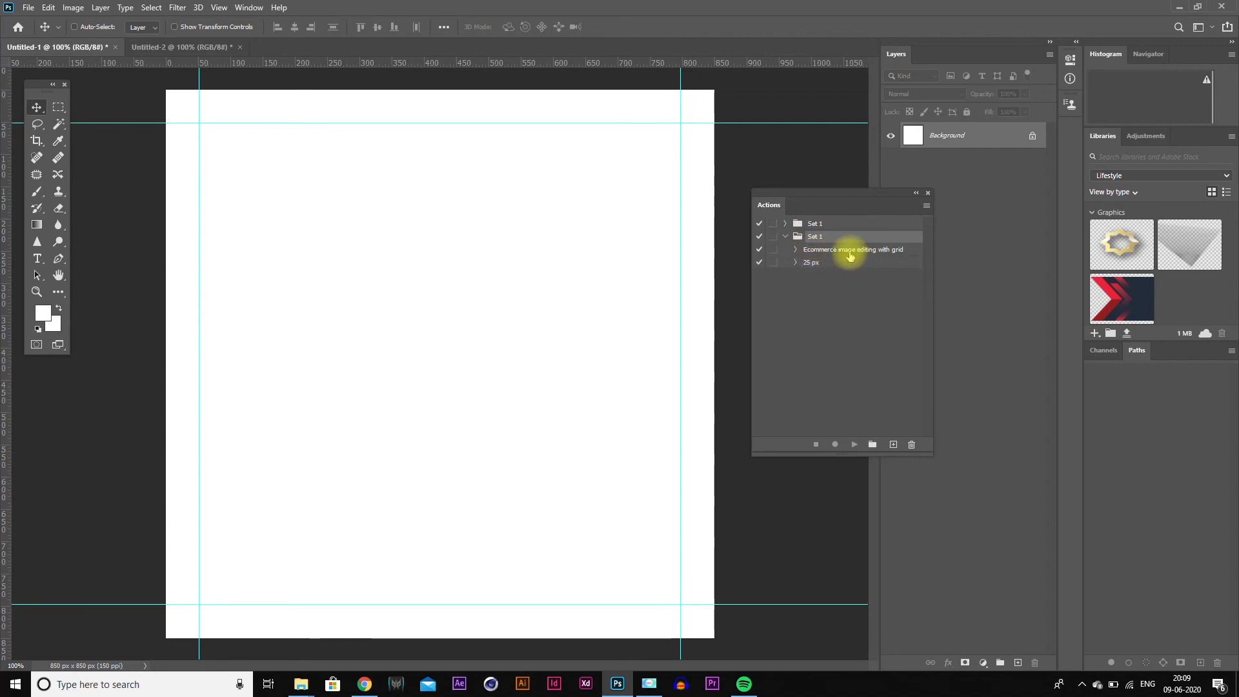
pyautogui.doubleClick(814, 237)
pyautogui.write('Nnadu')
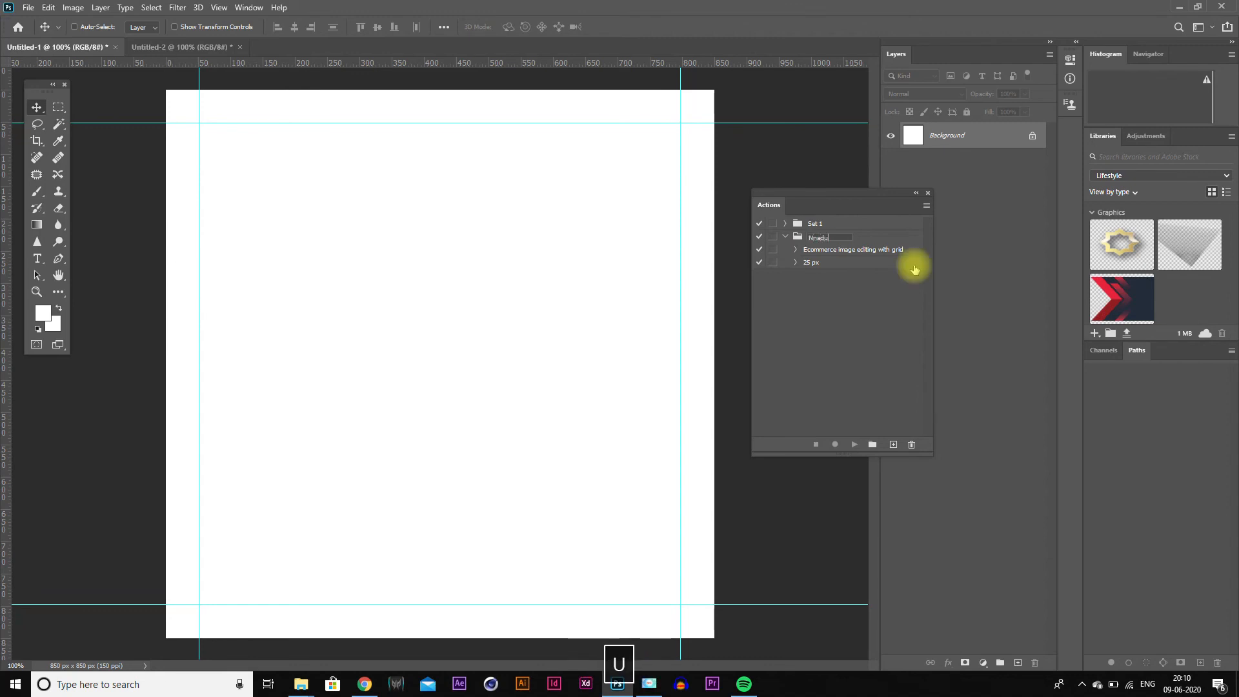
pyautogui.press('BackSpace')
pyautogui.write('andi')
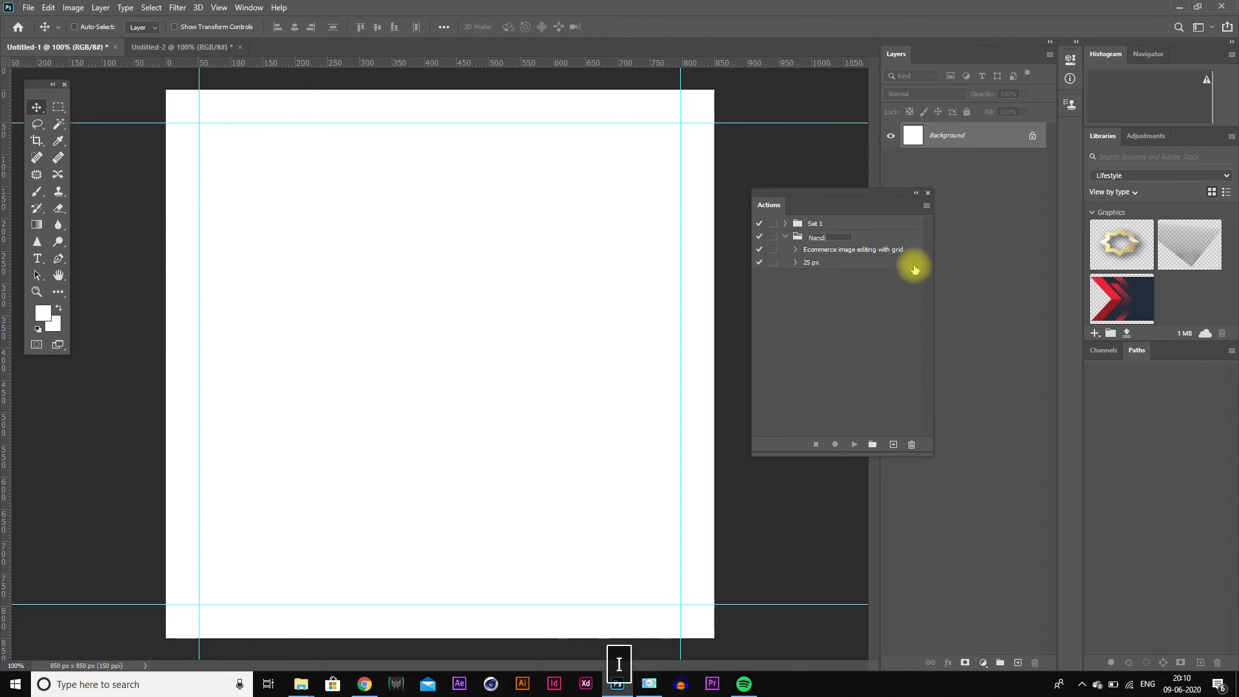
pyautogui.press('Return')
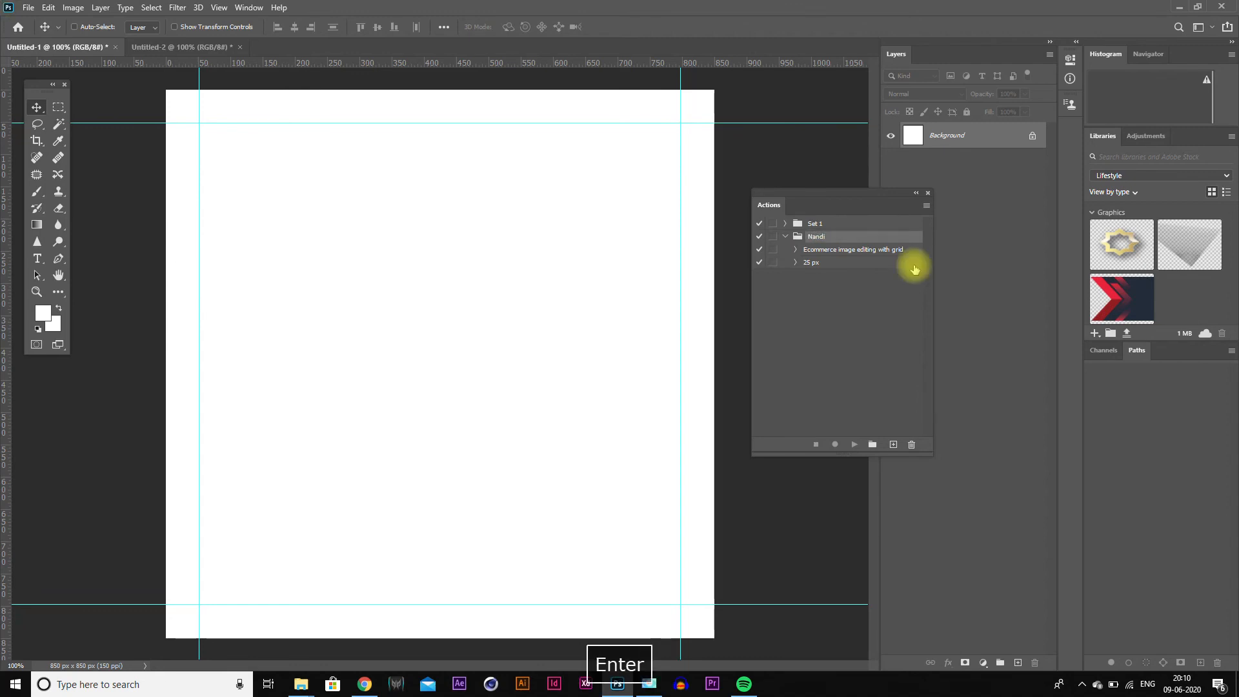